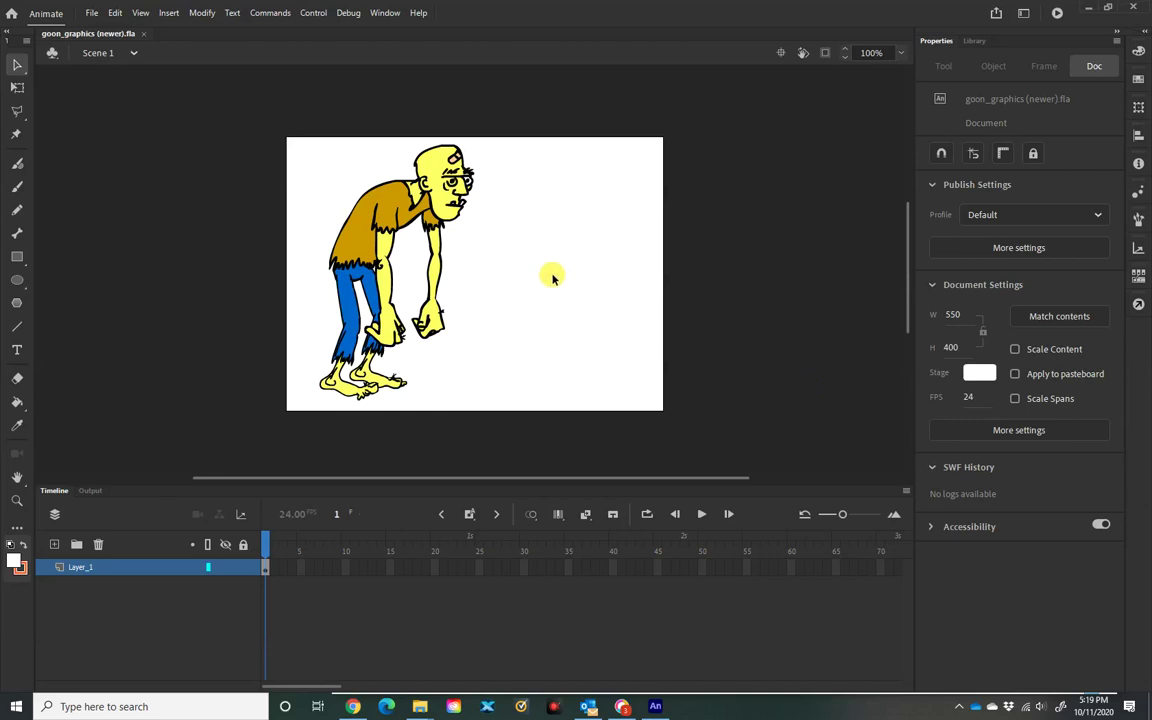
Reset the Essentials workspace to its original layout.
left_click(1025, 13)
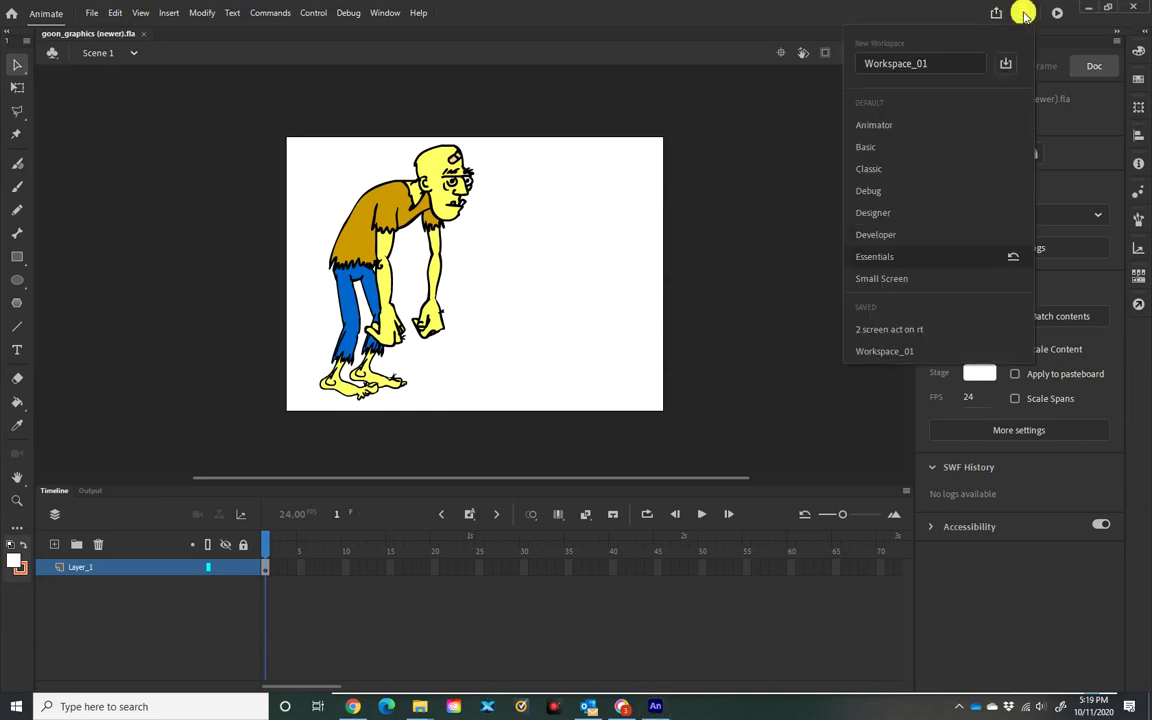
left_click(1014, 259)
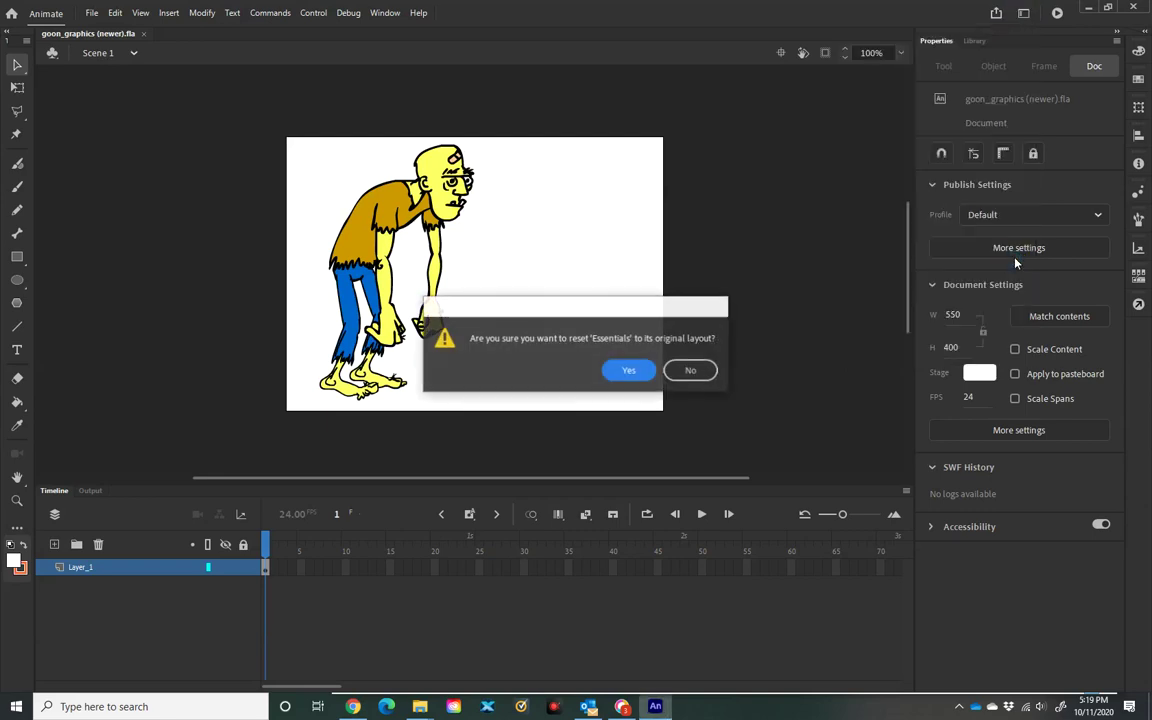
left_click(620, 370)
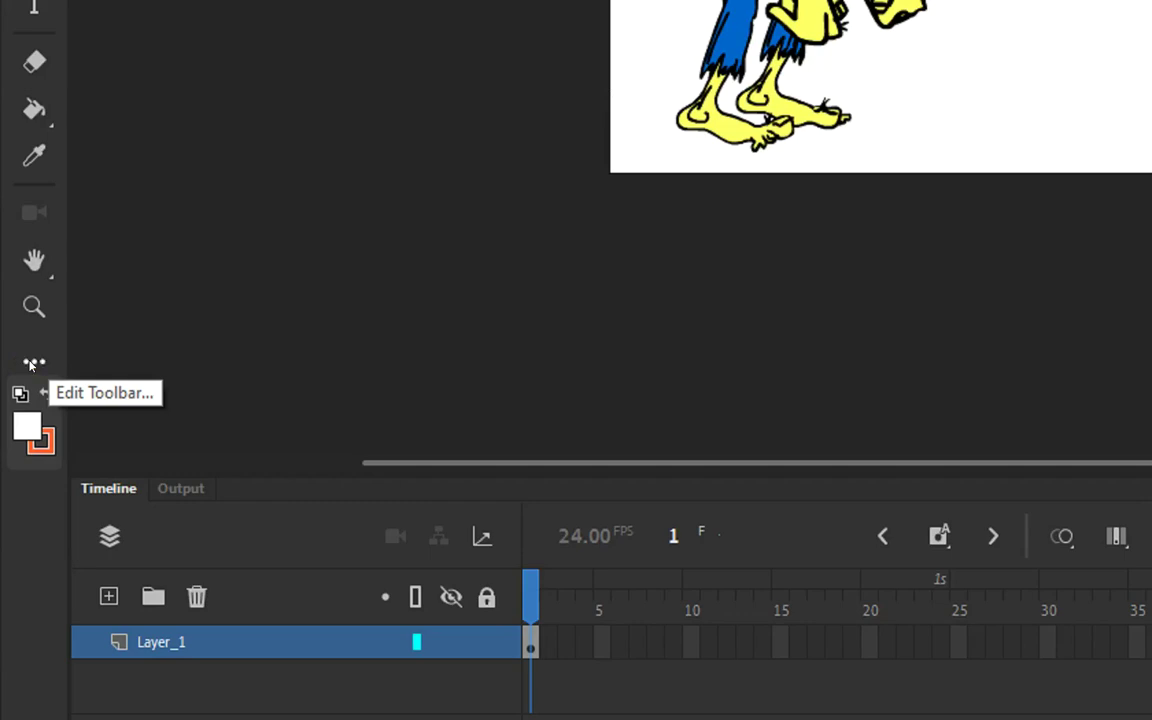
Add the Bone tool to the tool set below the Asset Warp tool, and return to the Selection tool.
left_click(30, 362)
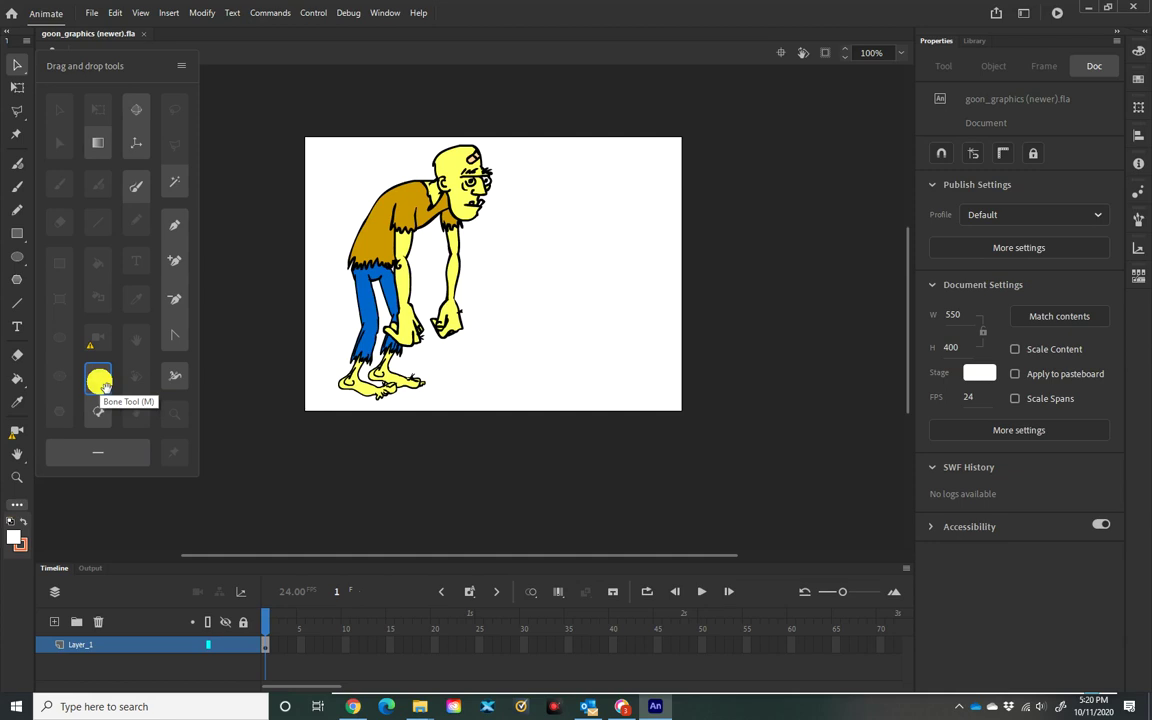
left_click_drag(105, 387, 15, 150)
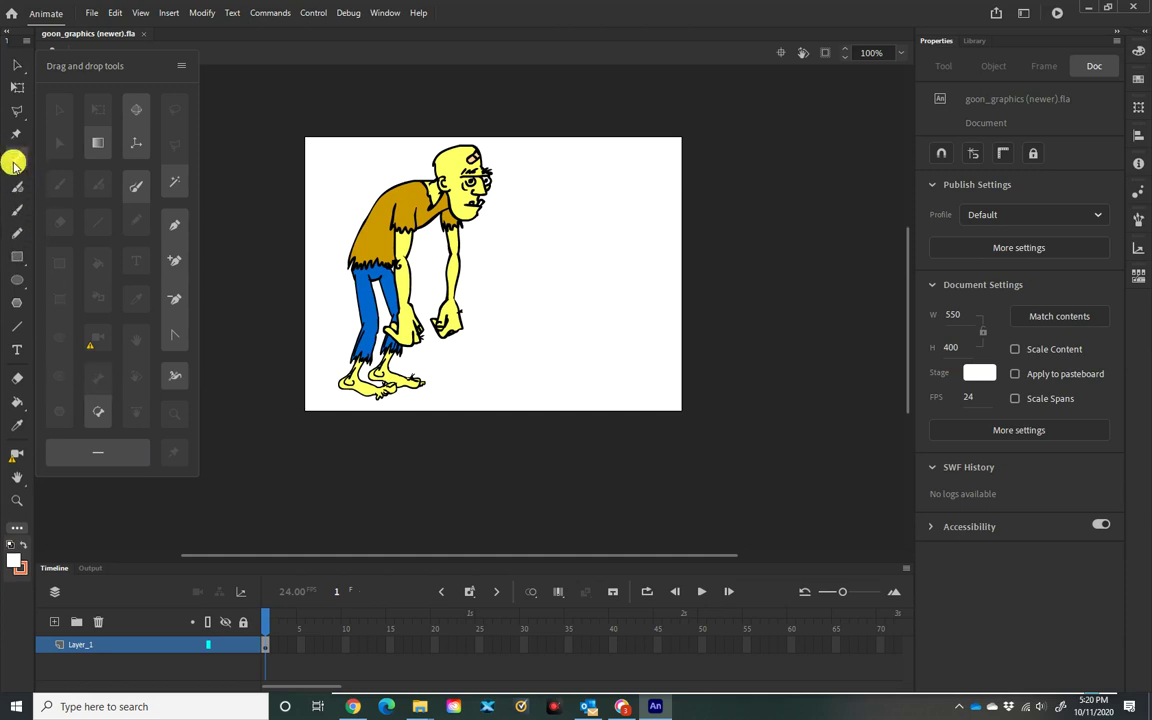
left_click(240, 175)
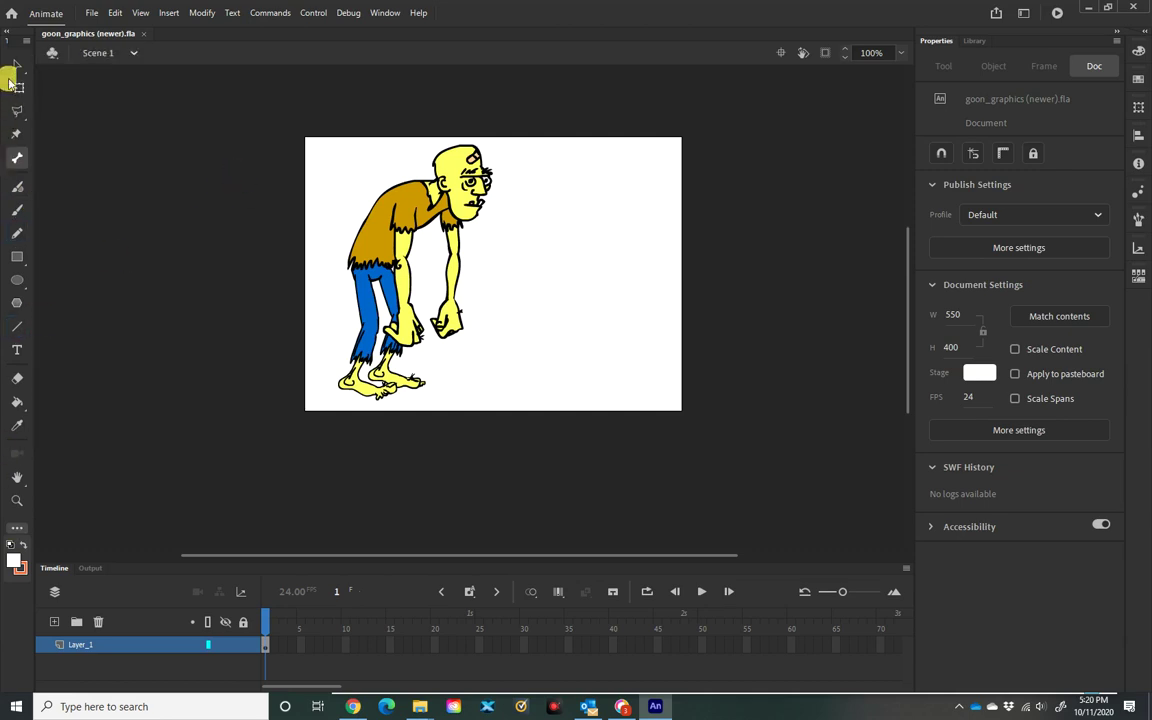
left_click(15, 66)
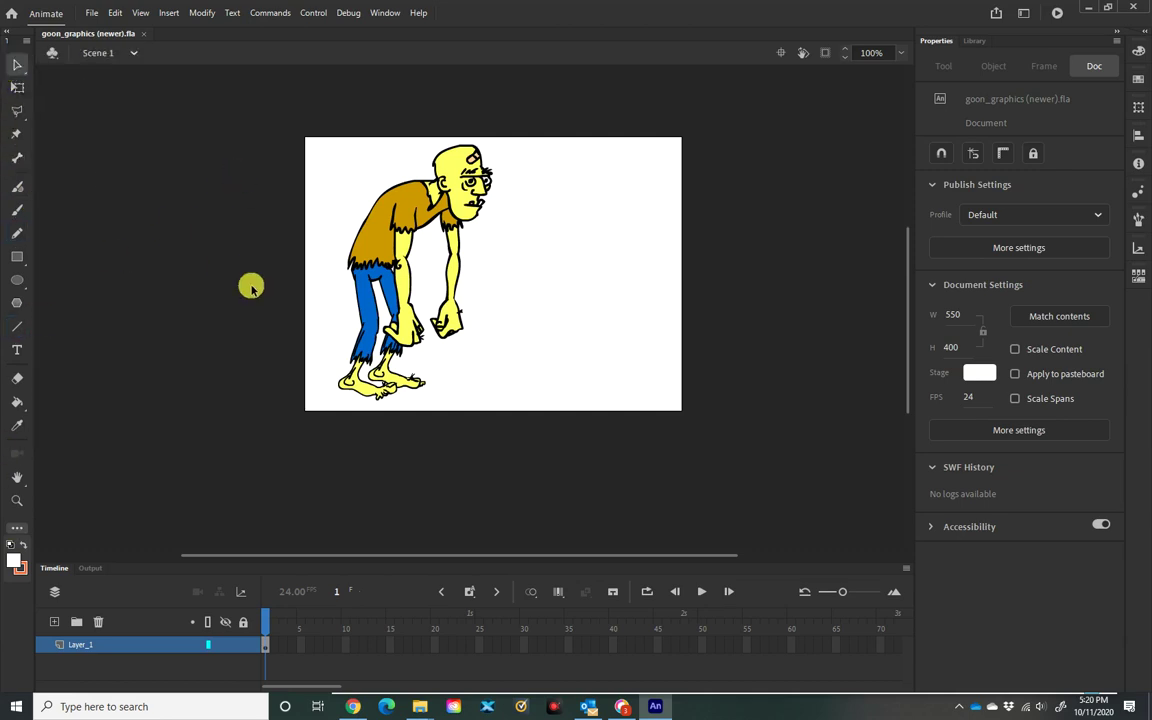
Open the goon symbol for editing, with the timeline enlarged to list more layers and the stage fitted to the window.
left_click(395, 243)
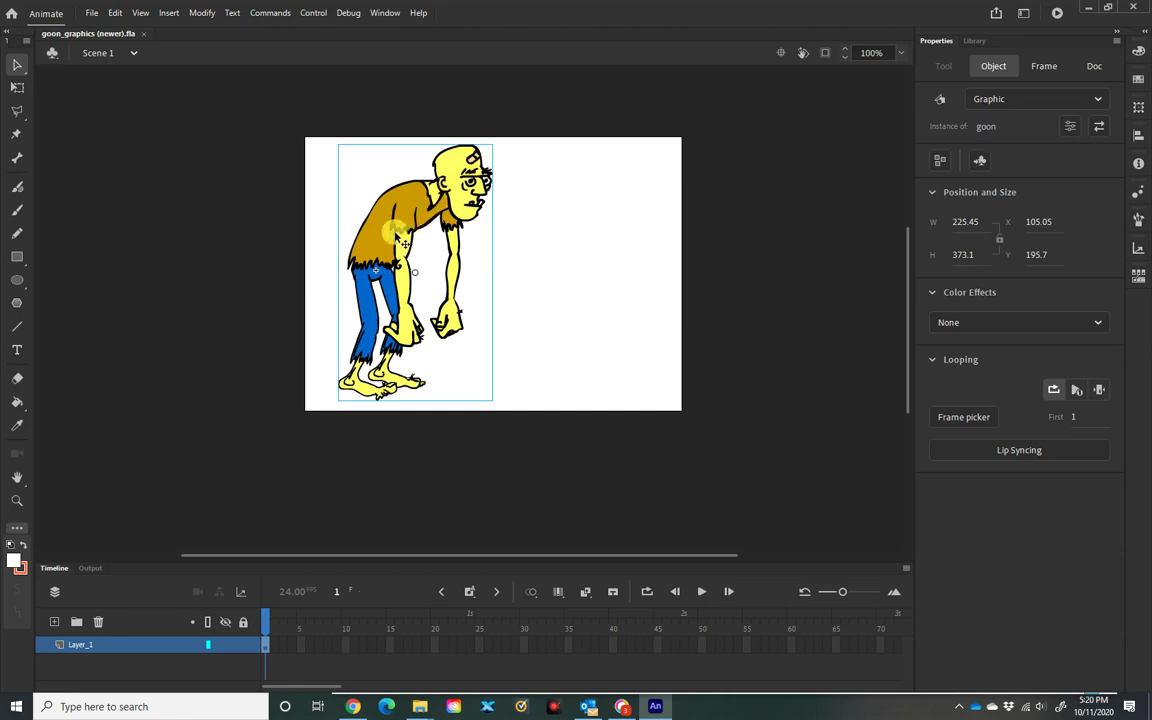
double_click(415, 272)
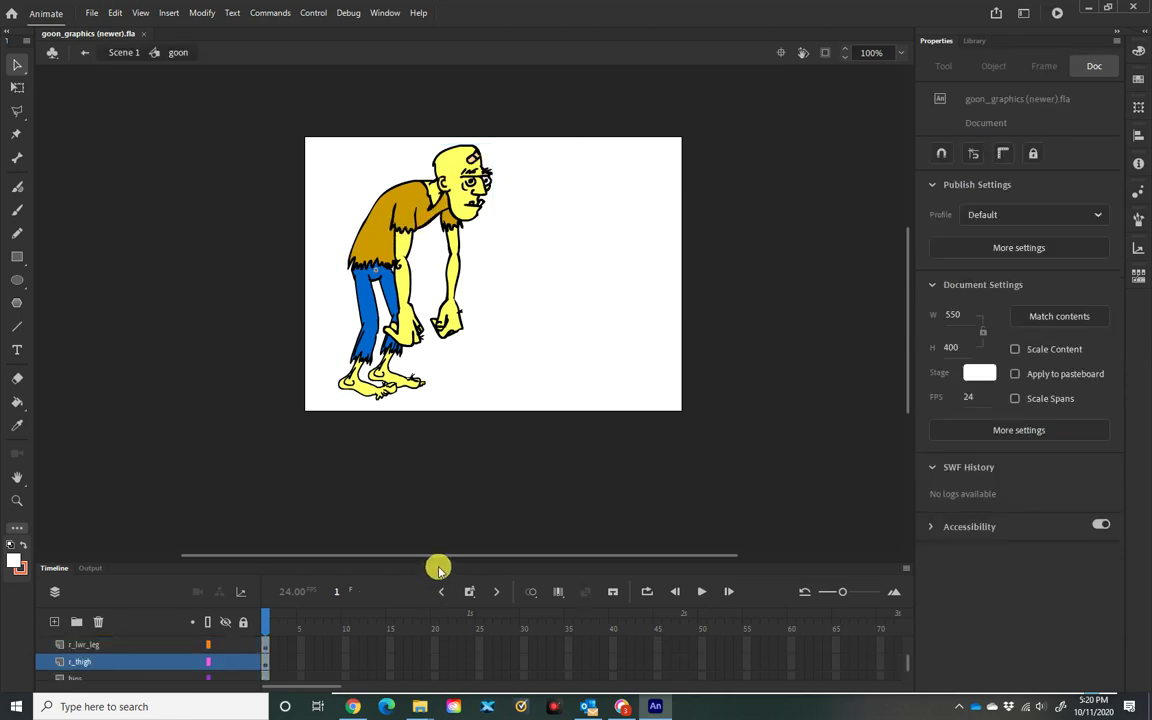
left_click_drag(443, 563, 459, 480)
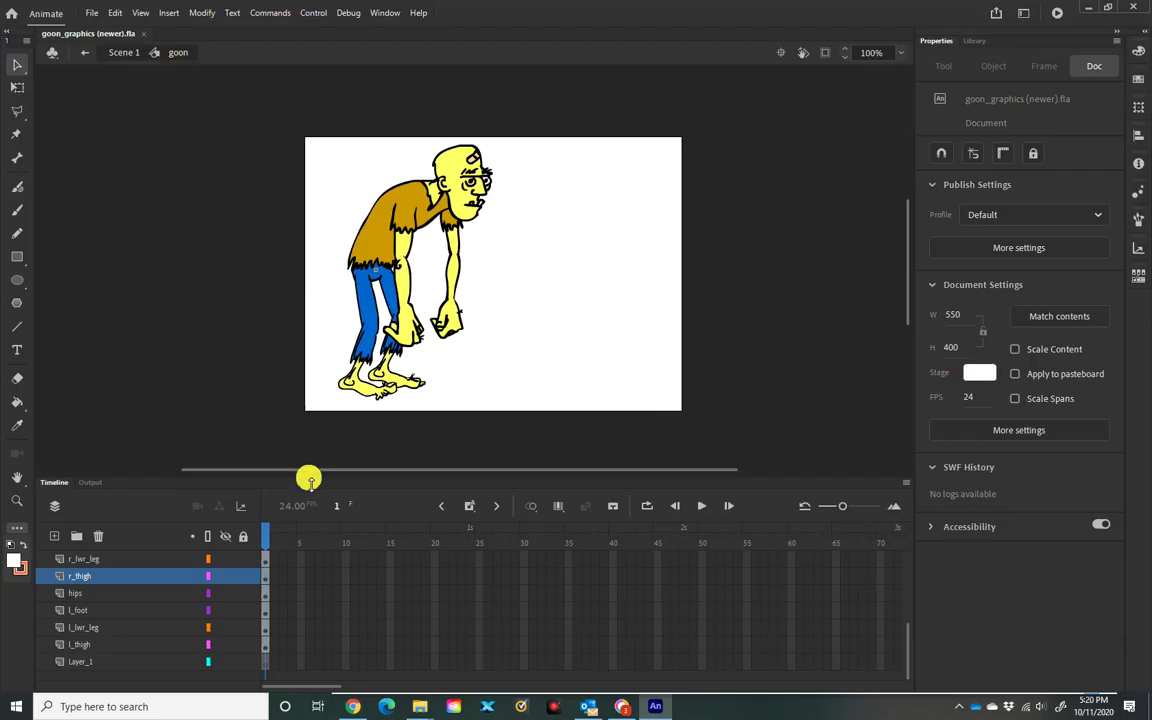
left_click_drag(308, 476, 350, 424)
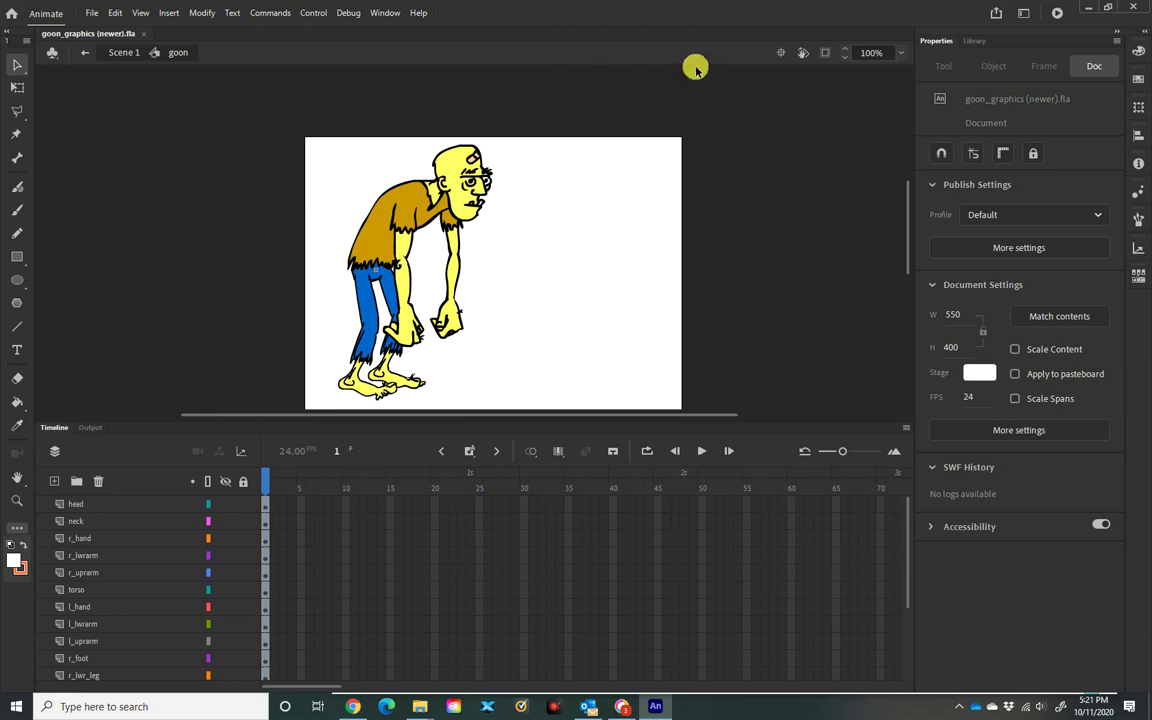
left_click(900, 55)
left_click(915, 68)
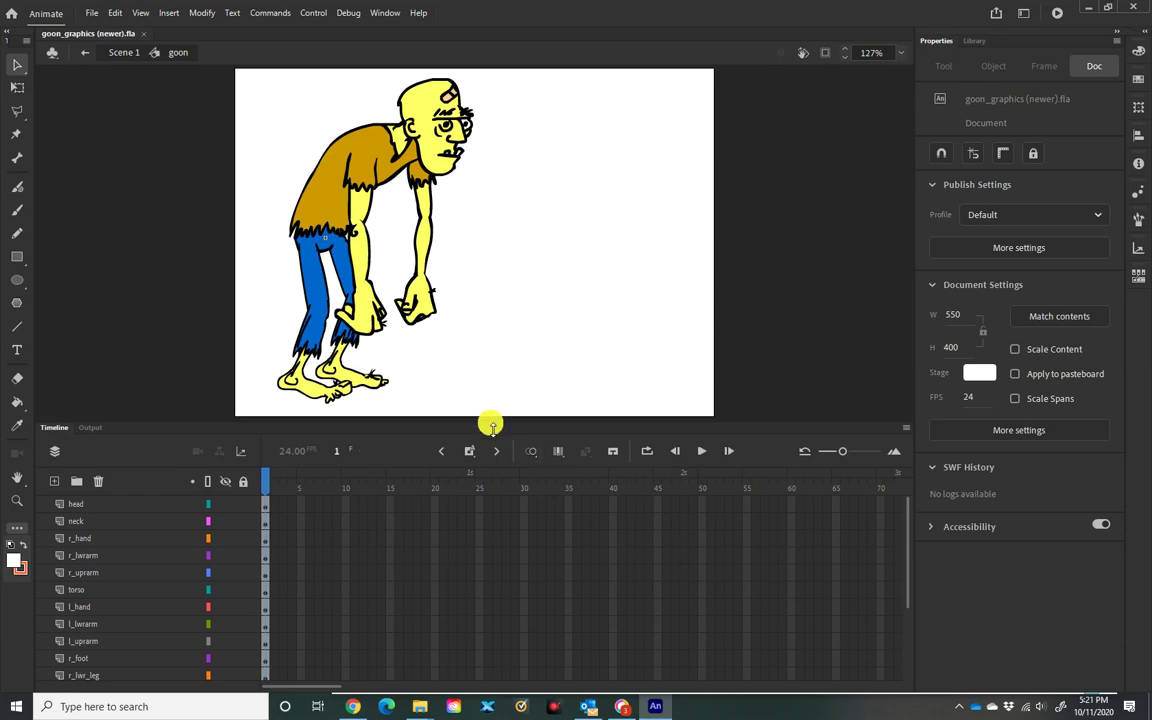
left_click_drag(492, 425, 493, 389)
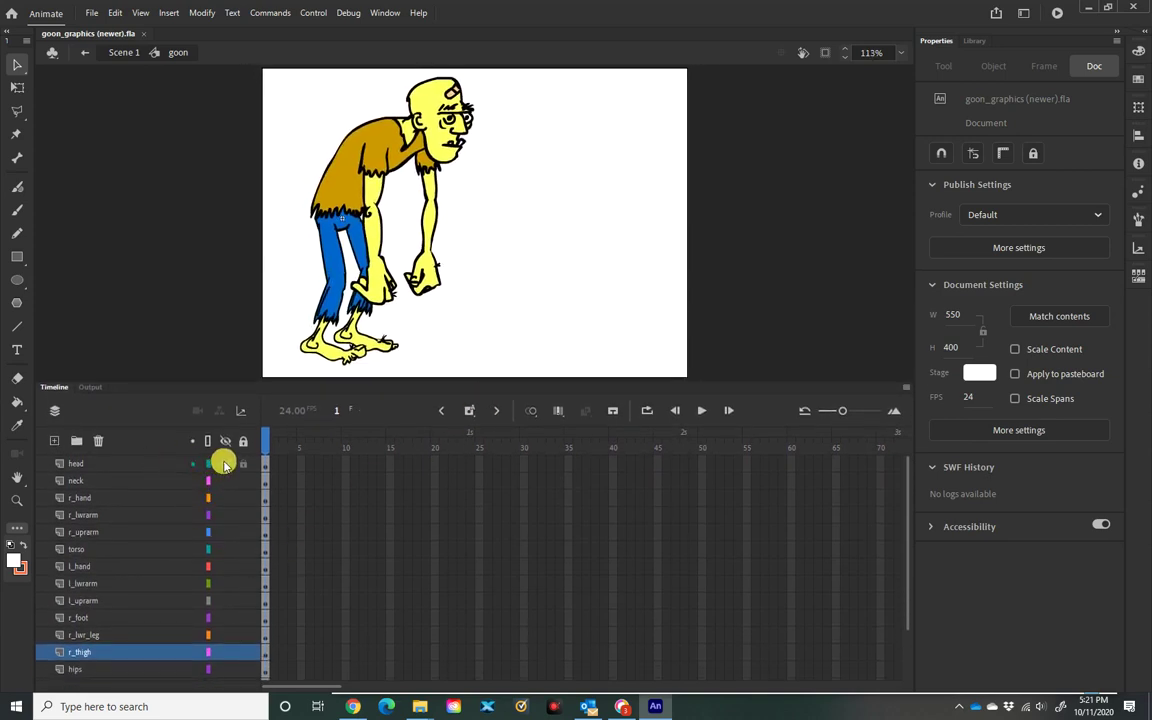
Hide the head, neck, torso, arm and hand layers so only the hips, legs and feet show, and shrink the timeline.
left_click_drag(224, 464, 224, 532)
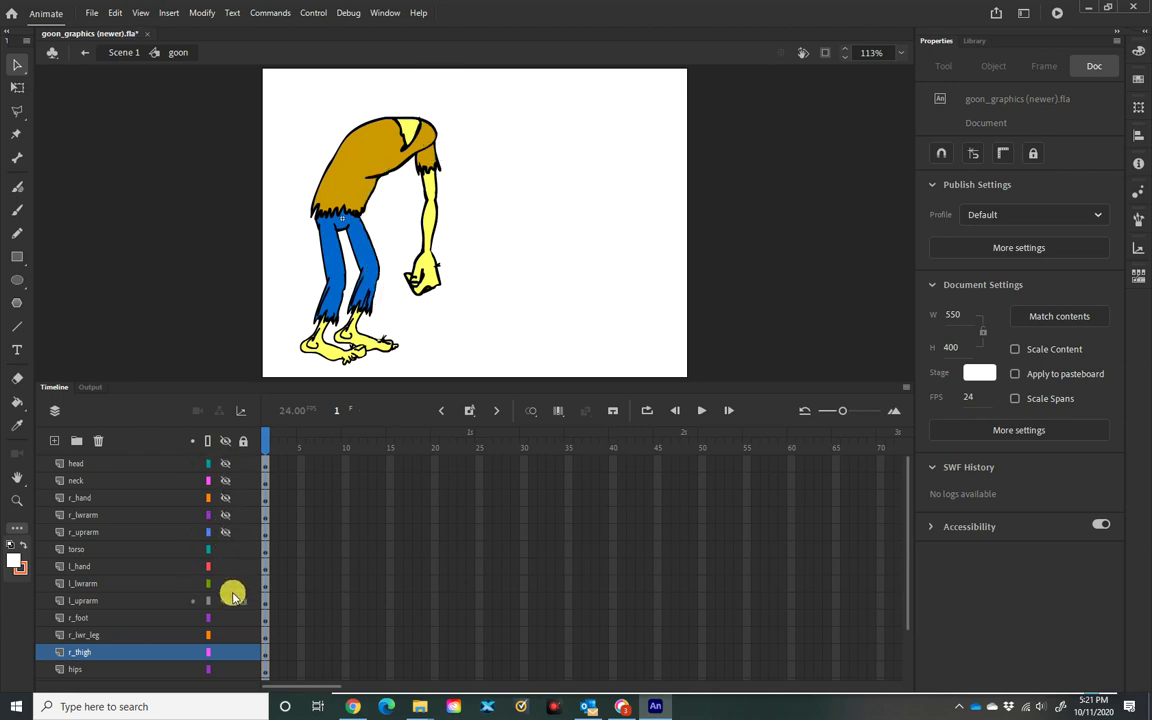
left_click(224, 549)
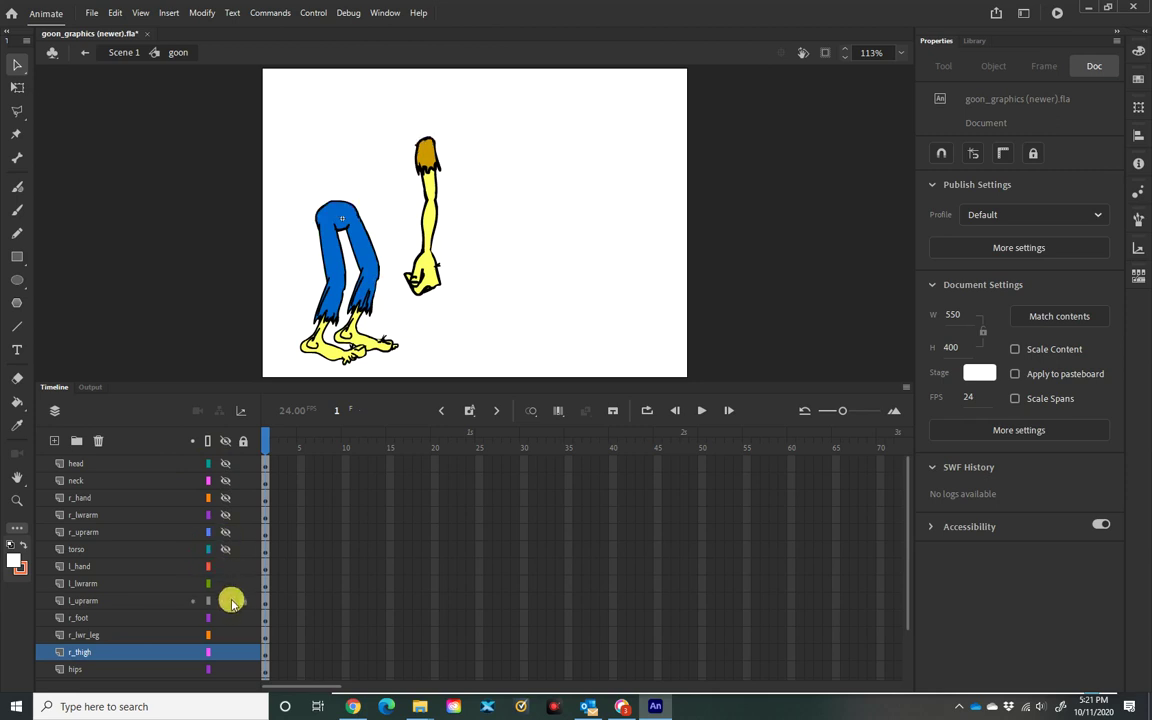
left_click_drag(224, 571, 221, 600)
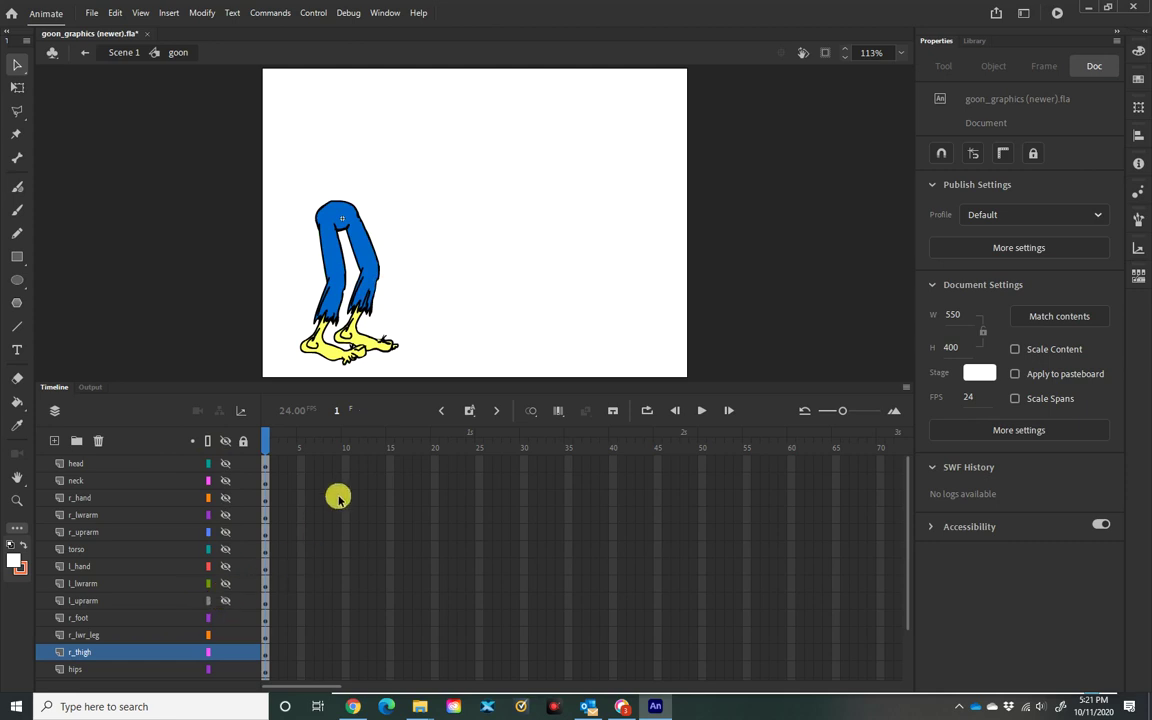
left_click_drag(505, 385, 500, 523)
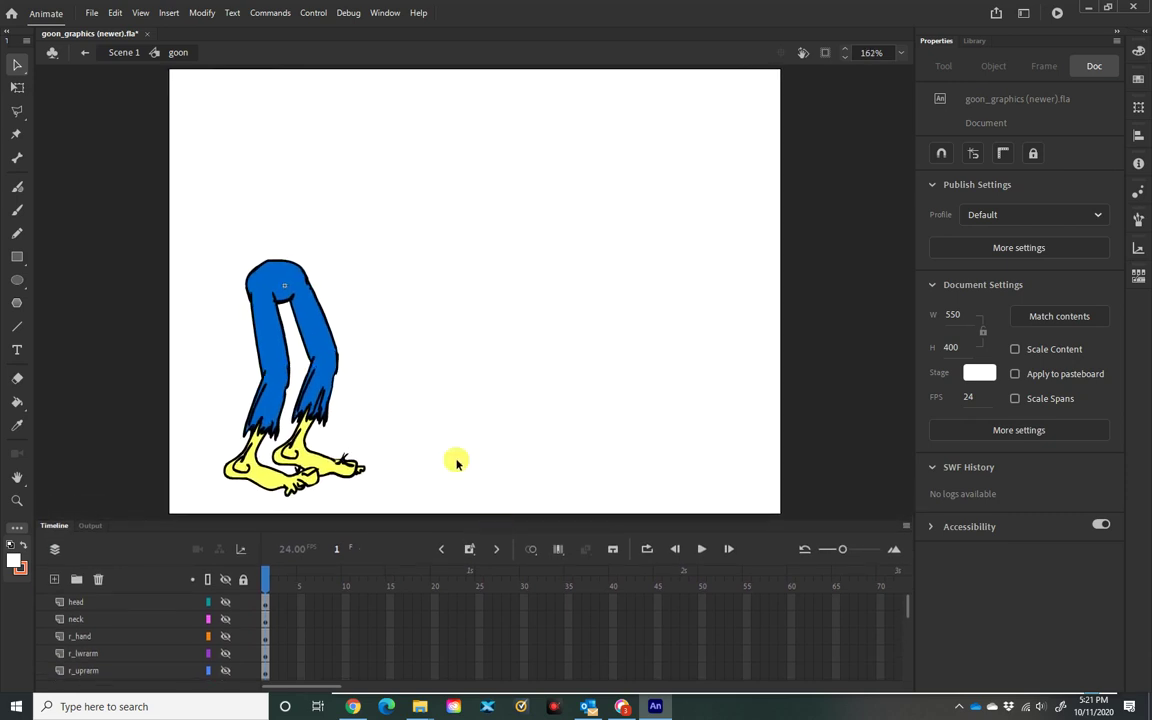
Examine which separate symbol instances make up the hips, thighs, lower legs and feet.
left_click(17, 158)
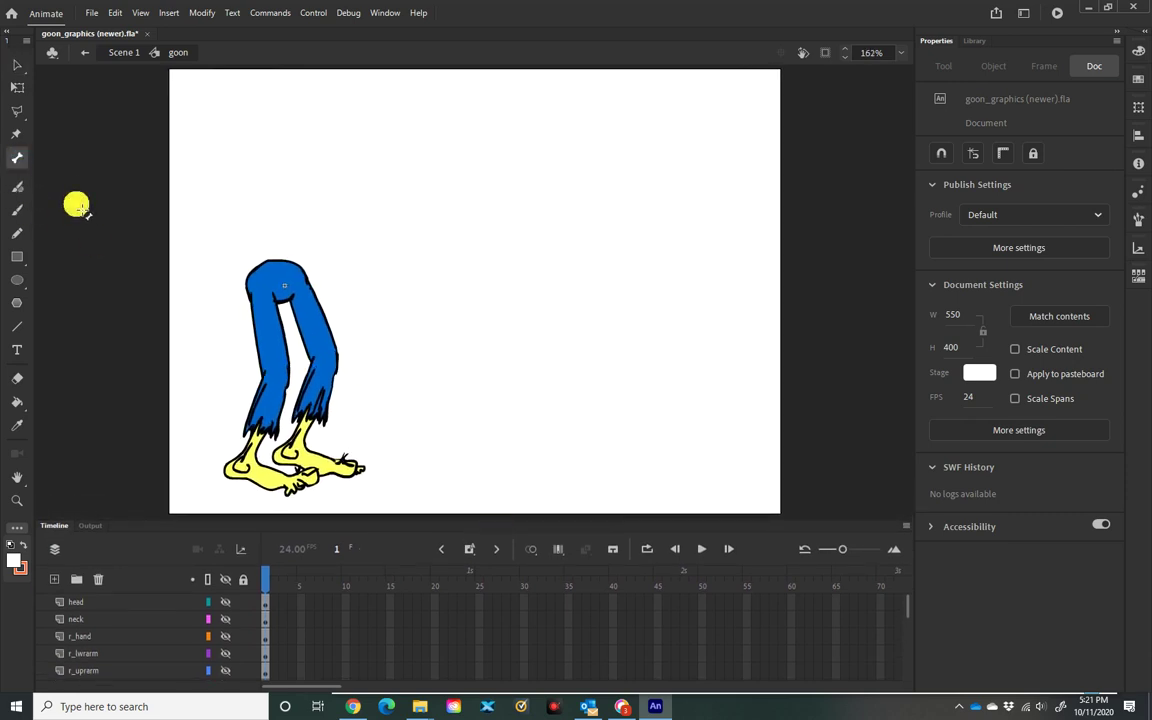
left_click(16, 62)
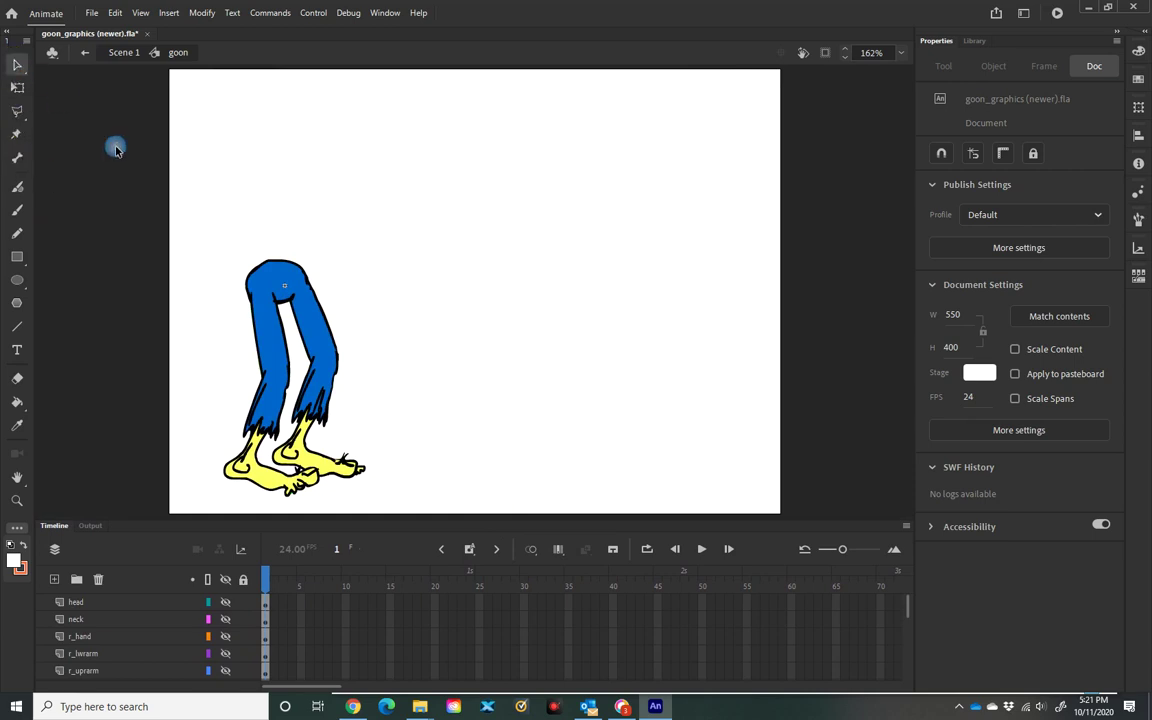
left_click(272, 284)
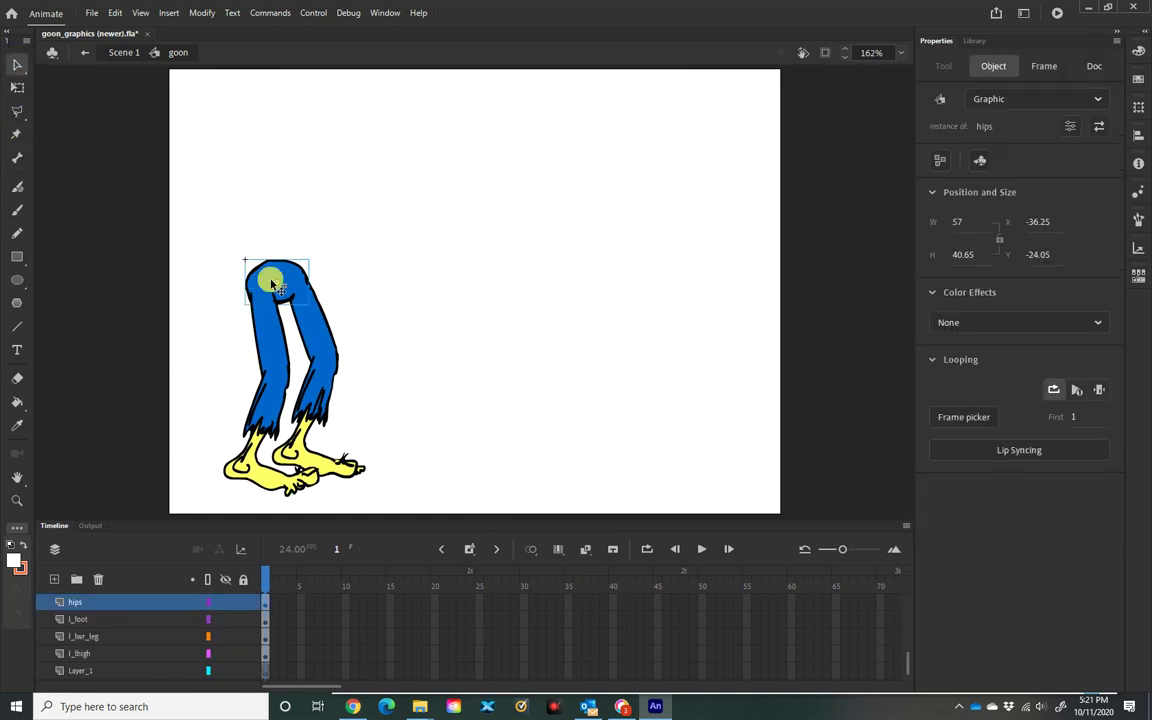
left_click(322, 330)
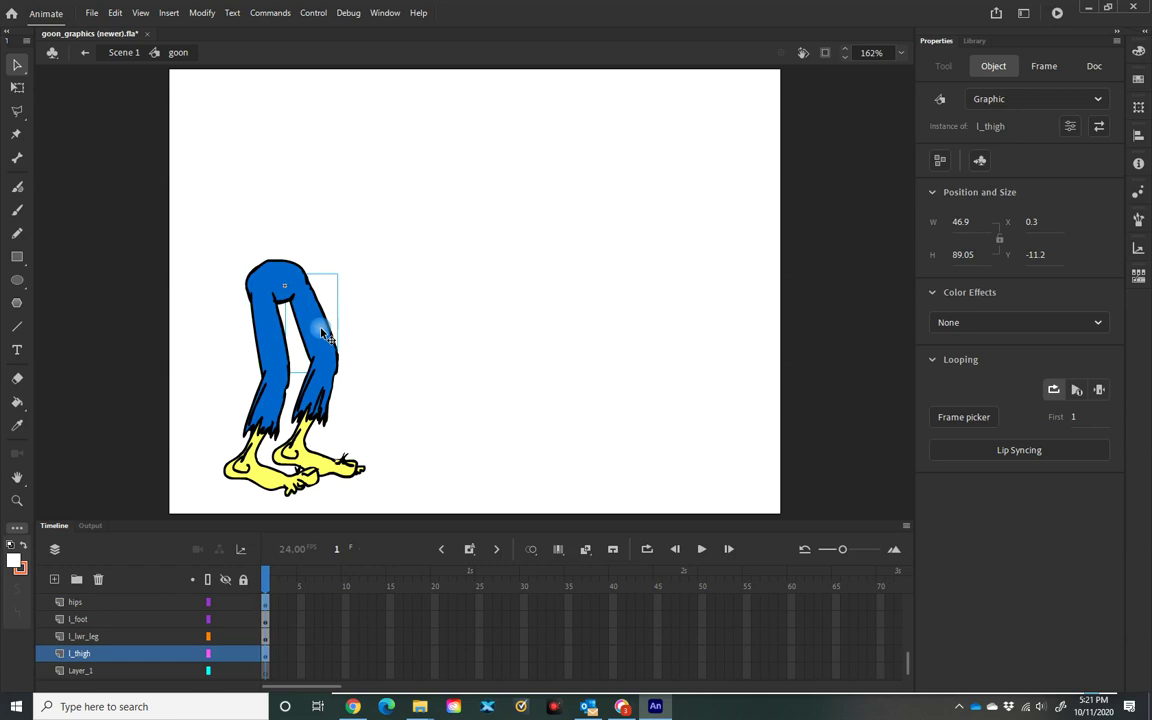
left_click(268, 333)
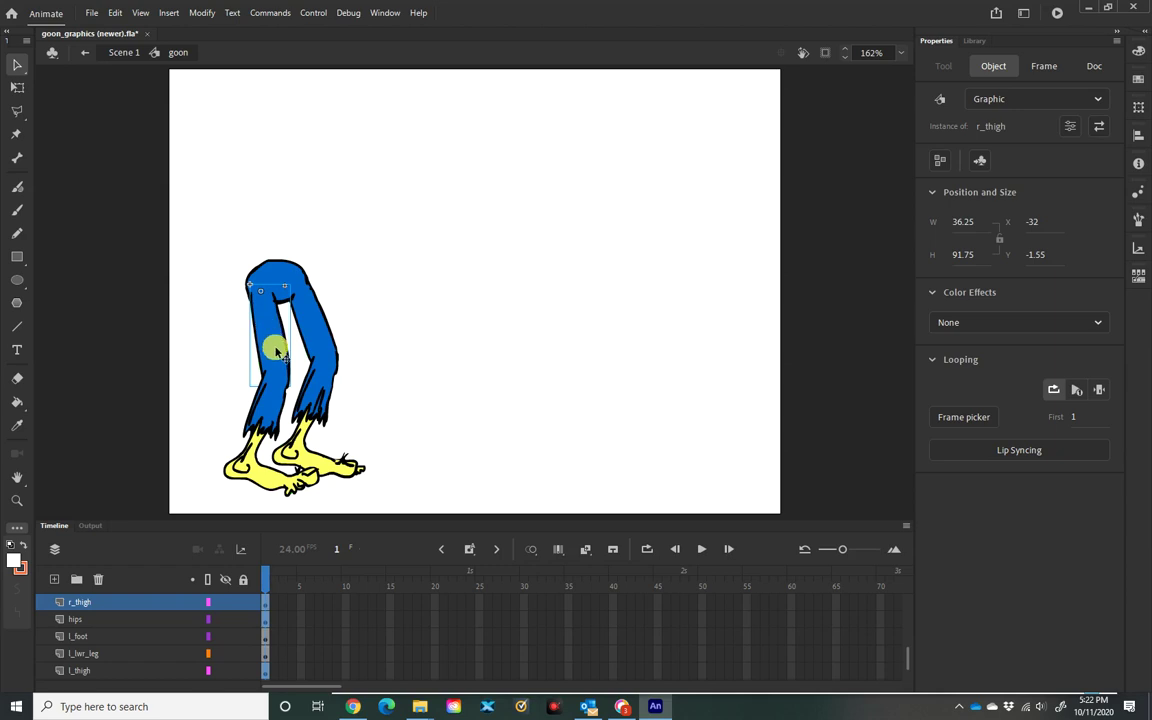
left_click(316, 383)
left_click(272, 410)
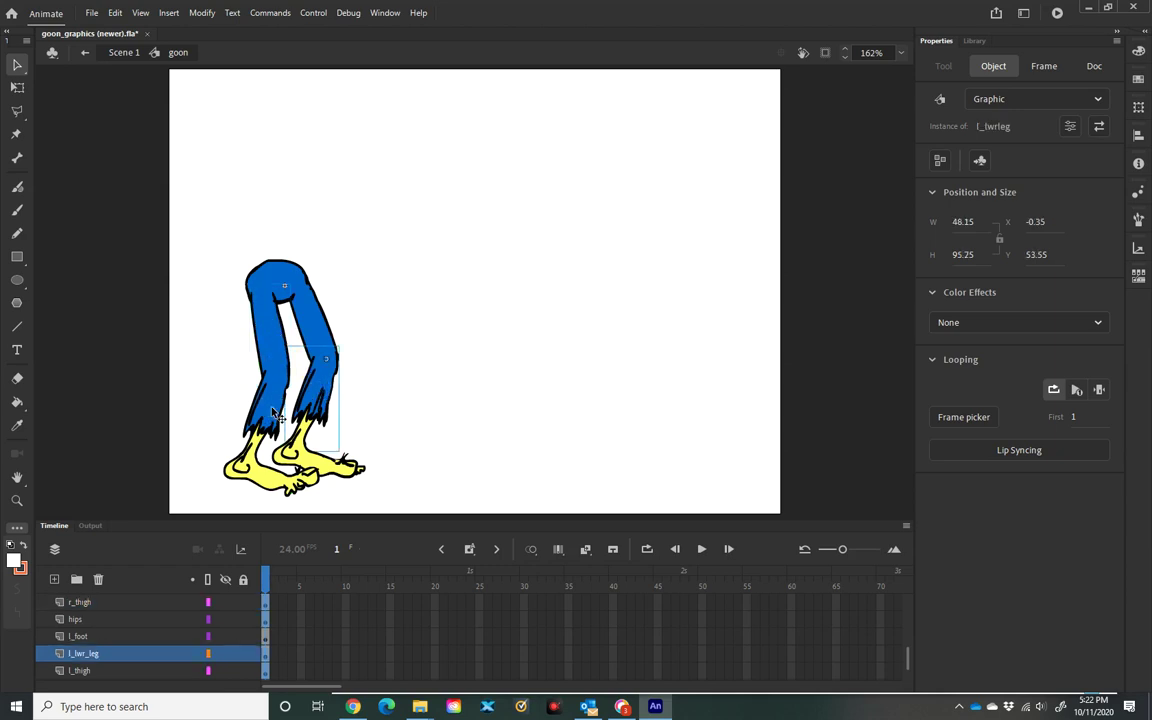
left_click(272, 484)
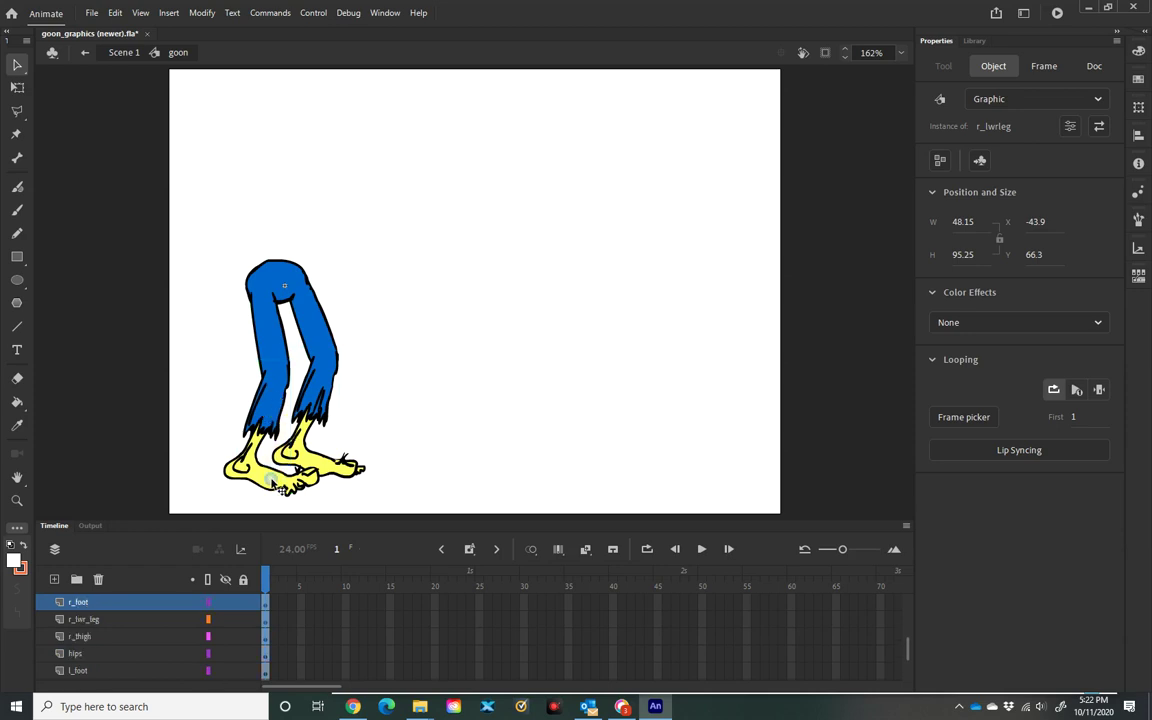
left_click(344, 478)
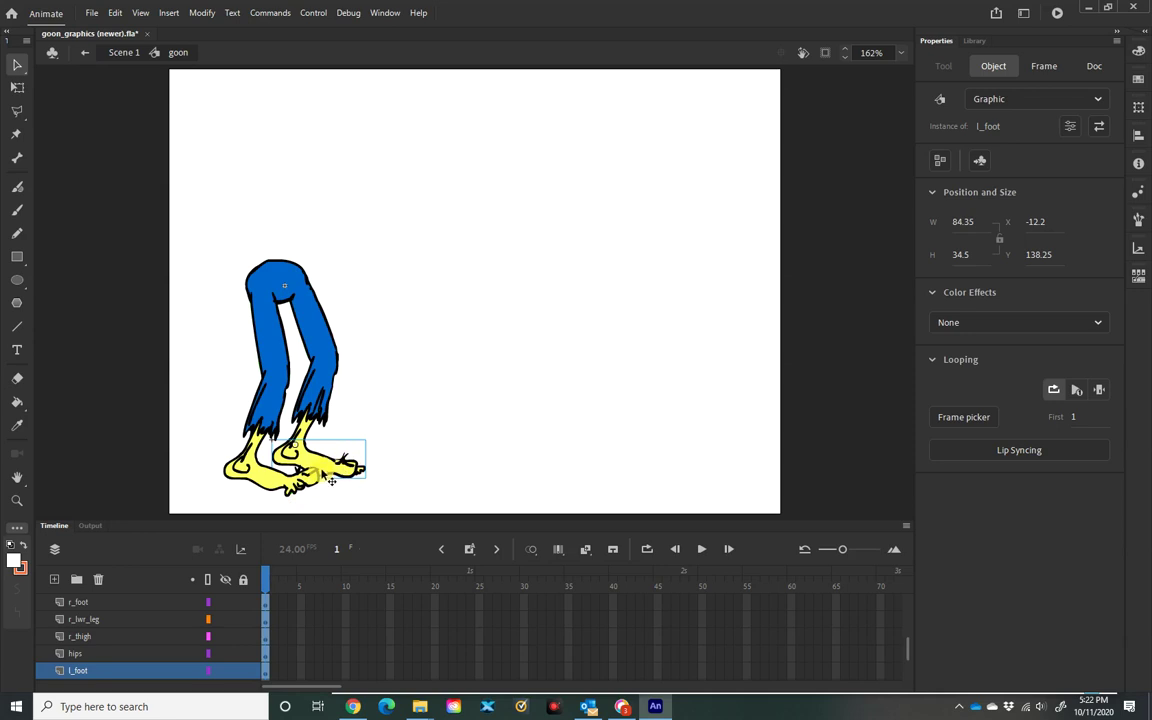
Inside the r_foot symbol, select the toes with the Lasso tool and remove them from the foot shape.
left_click(295, 492)
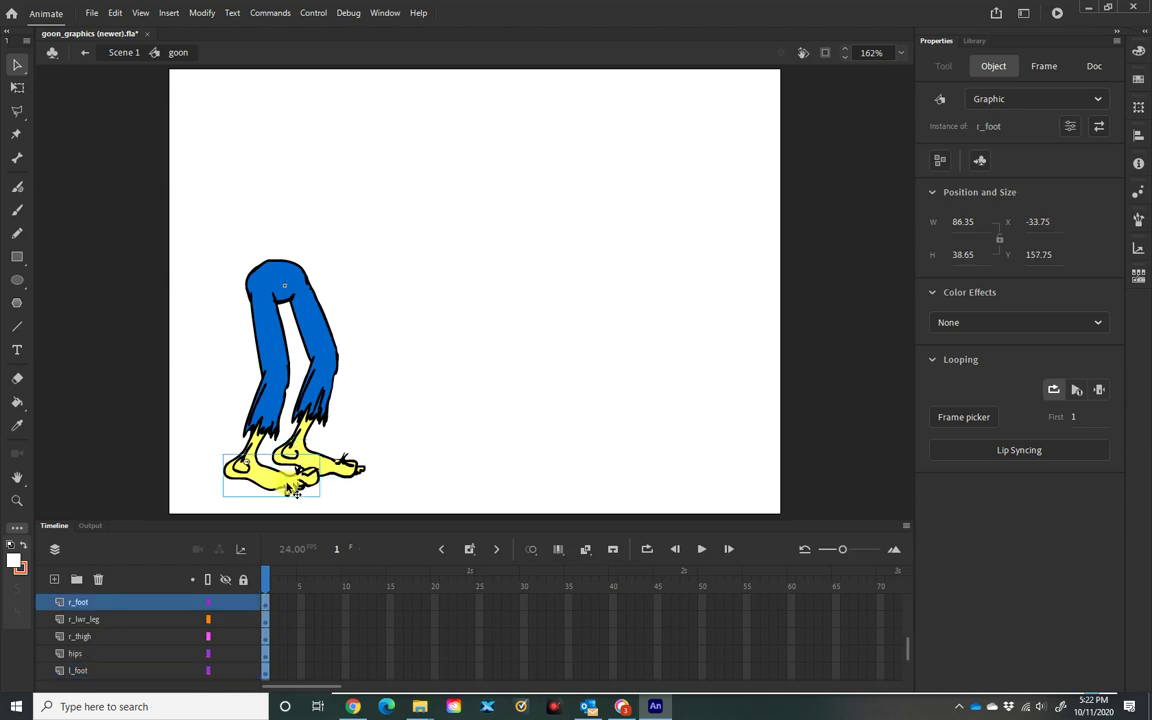
double_click(295, 492)
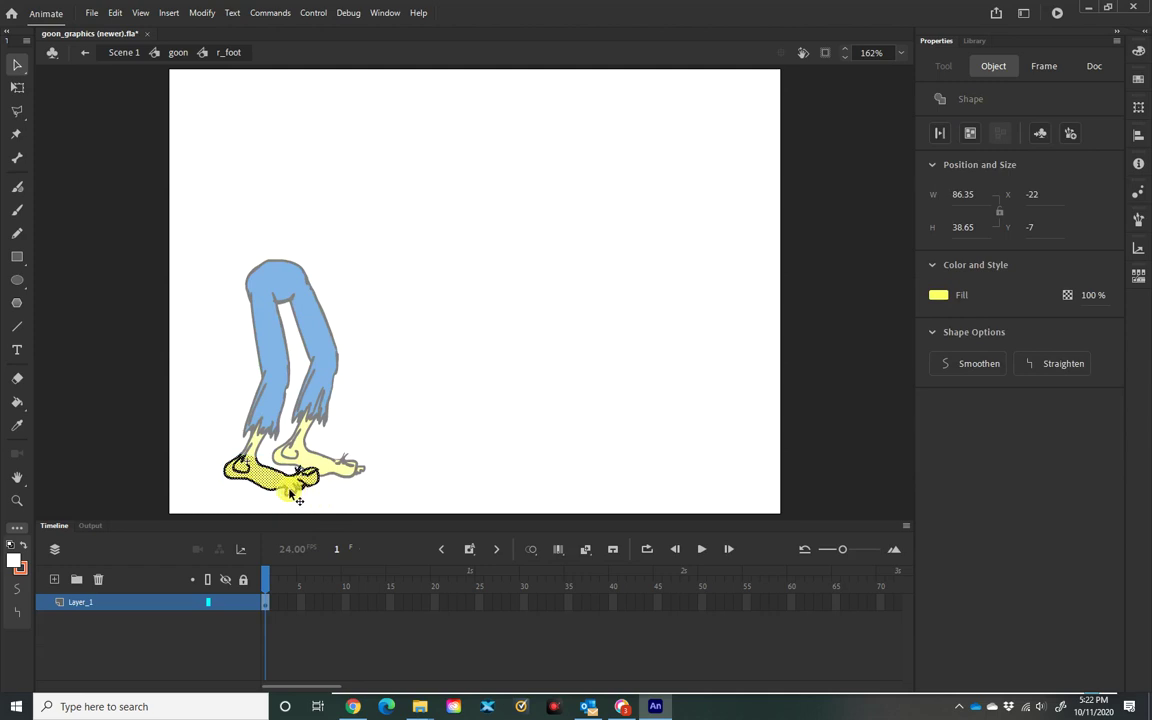
key("ctrl+=")
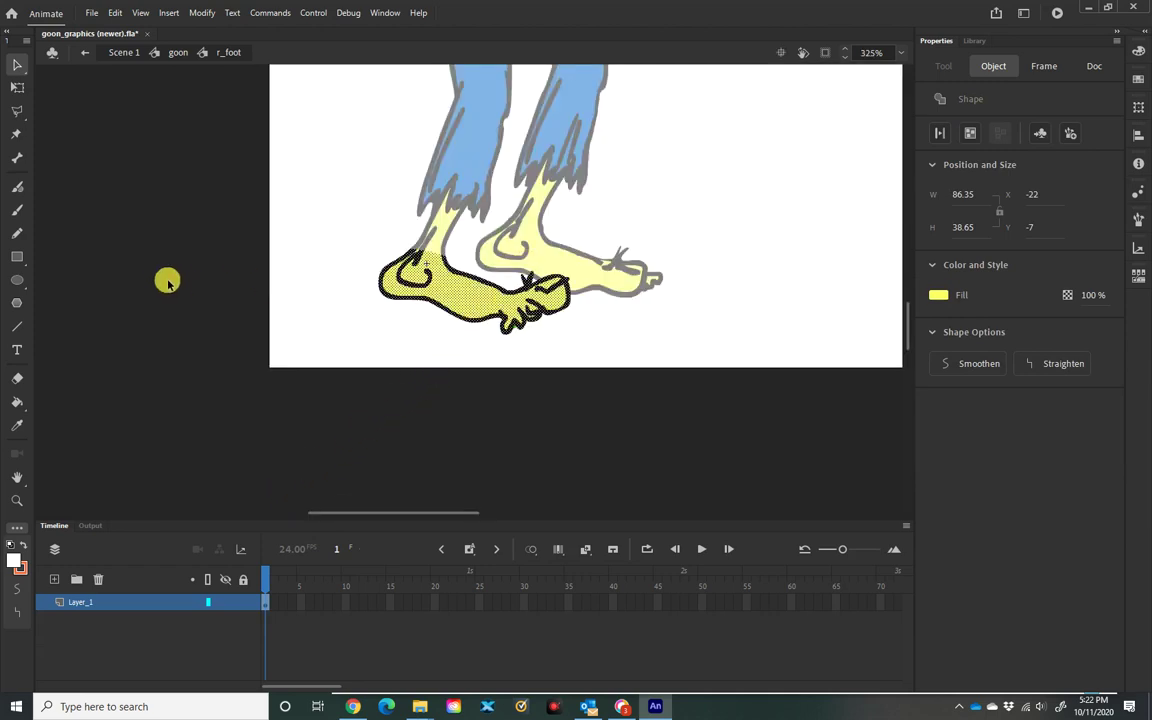
left_click(18, 111)
left_click(54, 134)
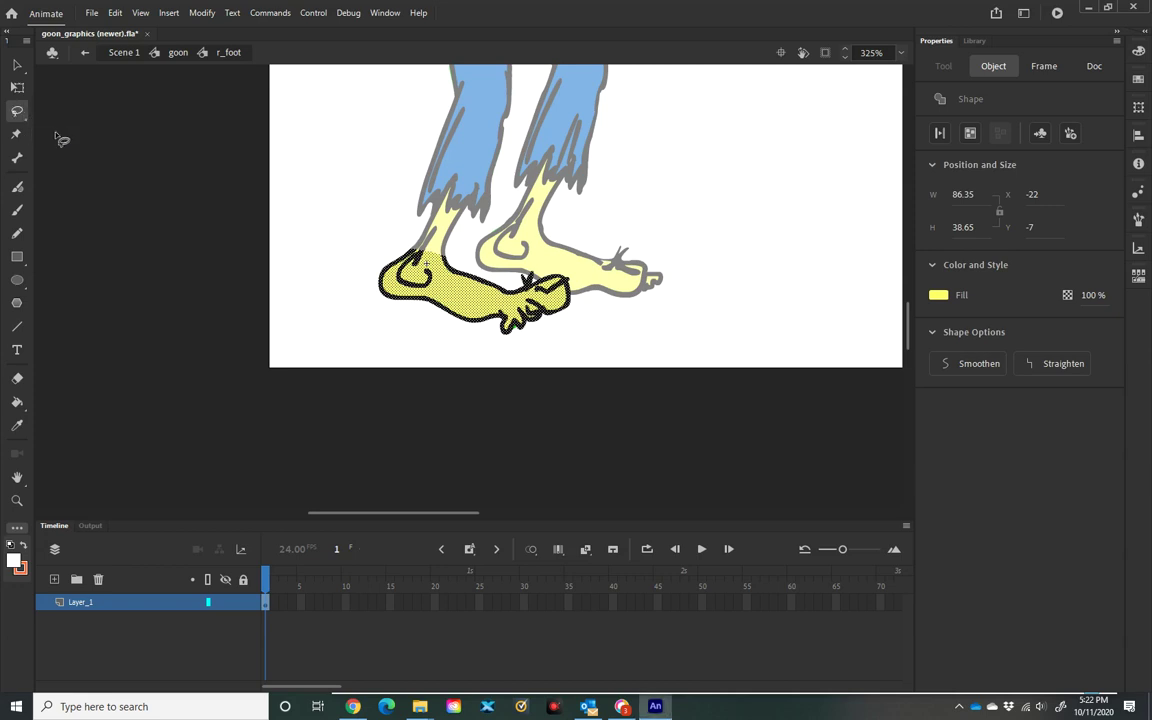
left_click_drag(565, 262, 547, 262)
left_click_drag(506, 344, 578, 336)
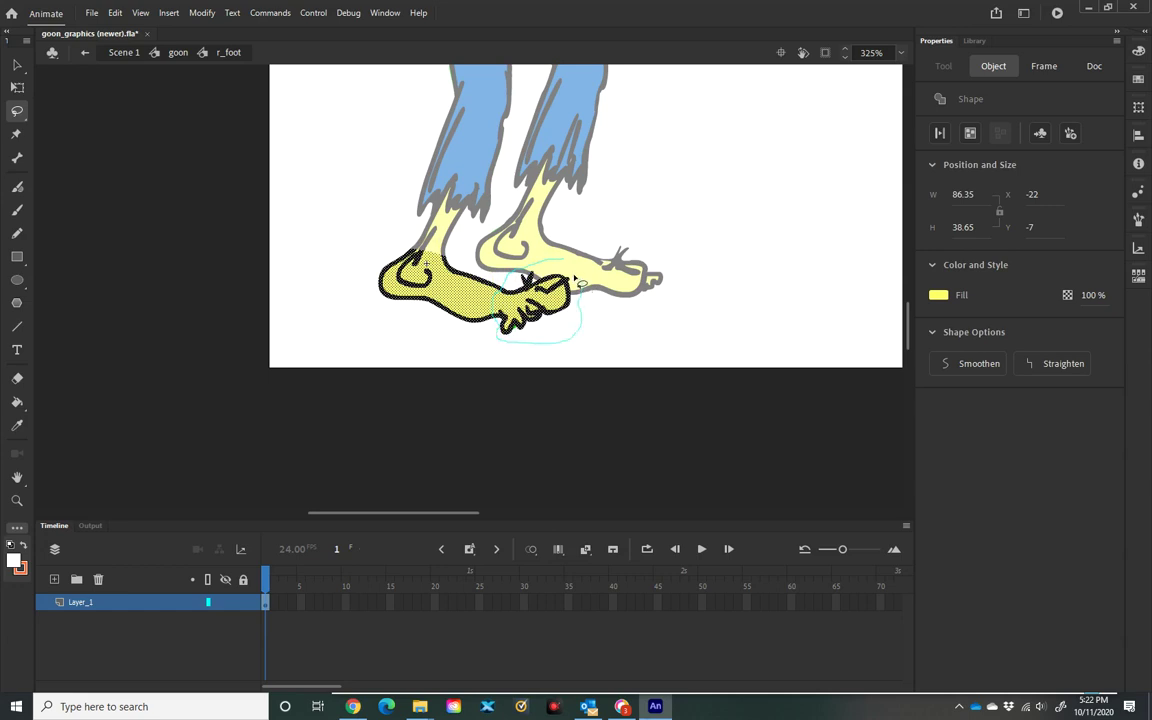
left_click_drag(565, 265, 566, 262)
left_click_drag(594, 391, 595, 394)
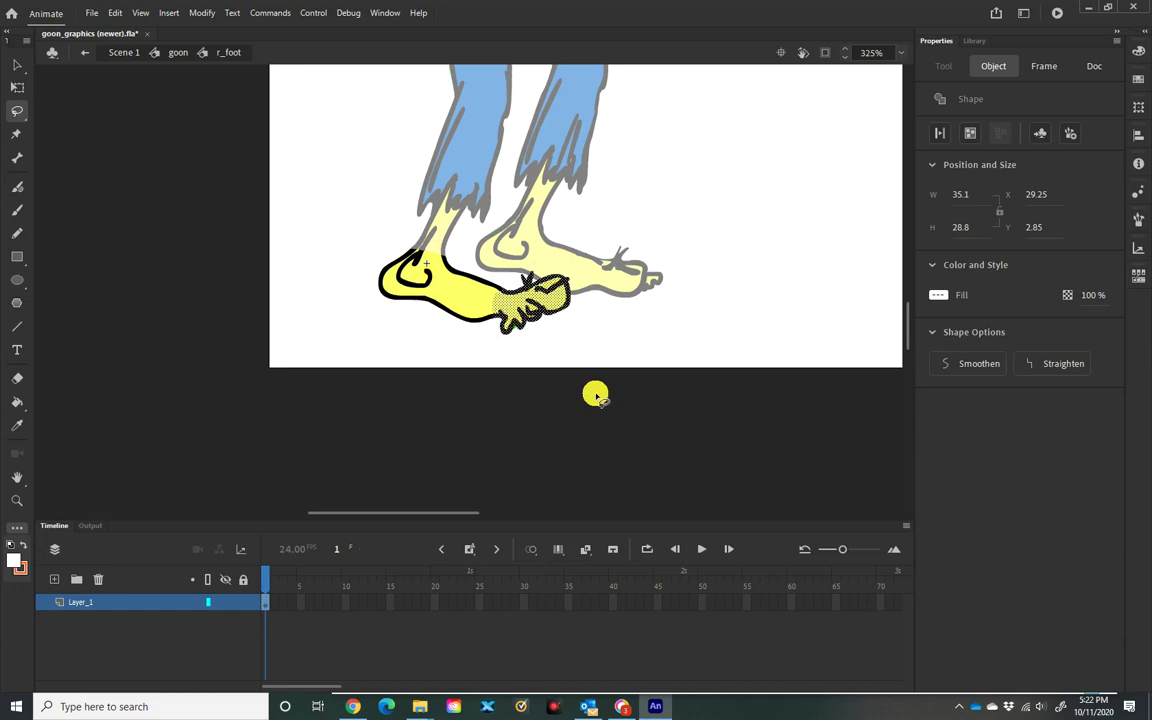
key("Delete")
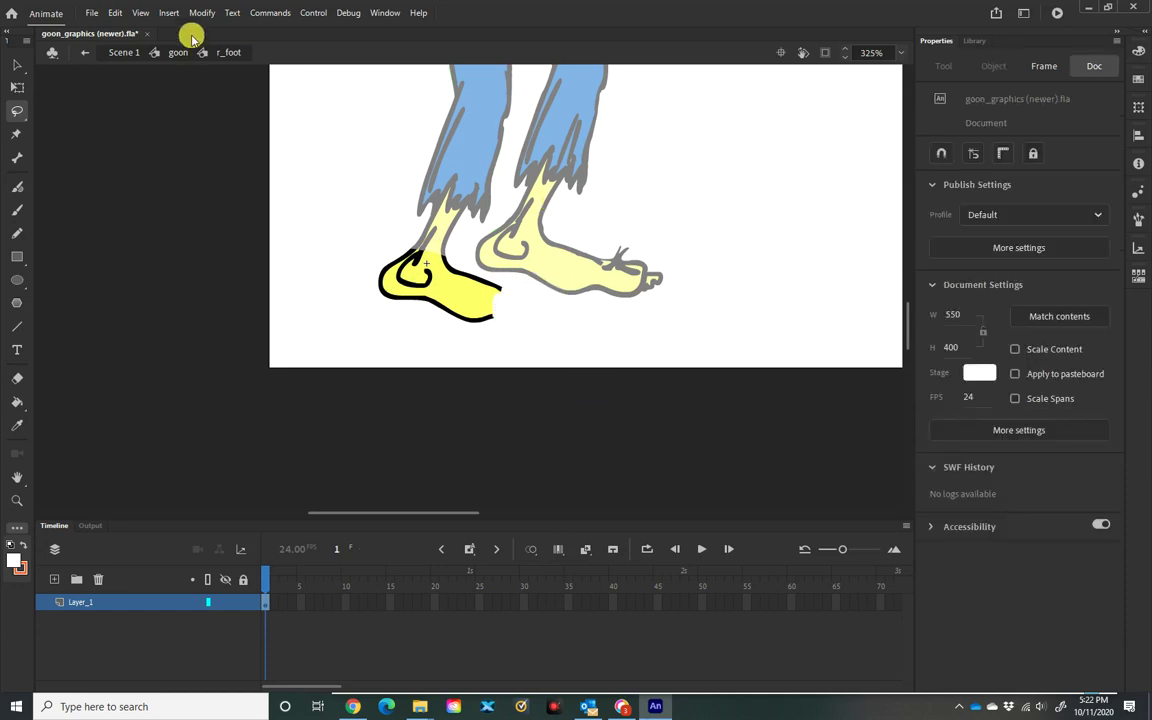
Create a new movie clip symbol named rt_toes.
left_click(170, 13)
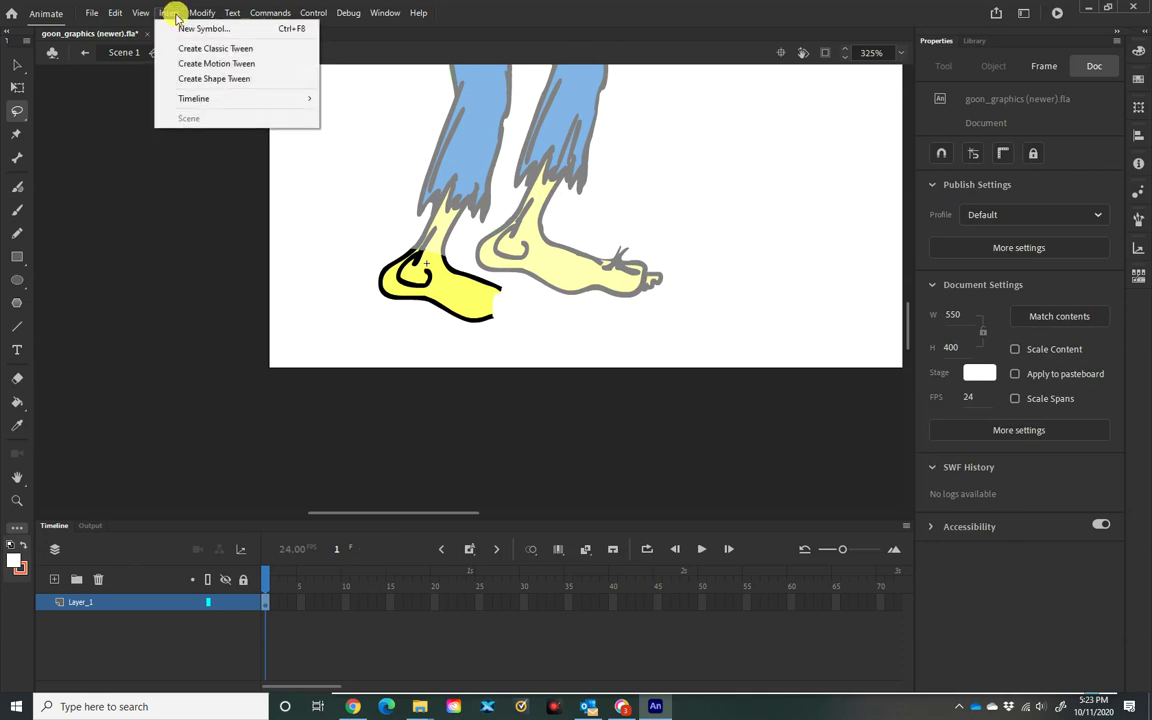
left_click(188, 28)
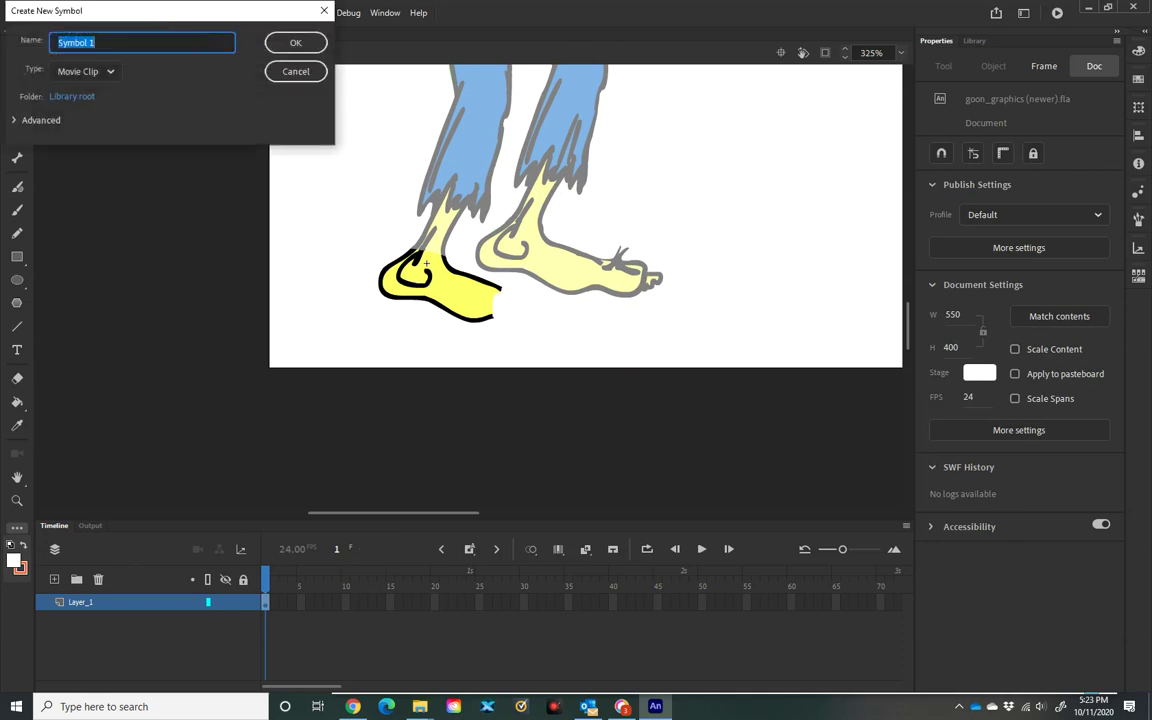
type("rt_toes")
key("Return")
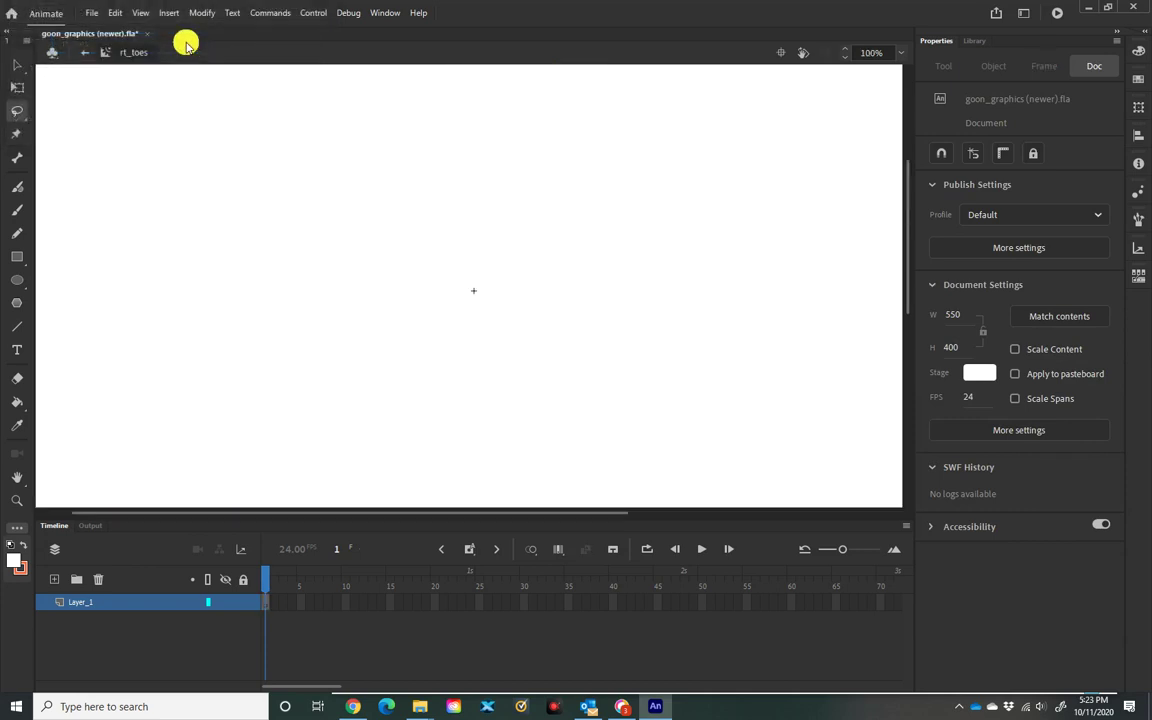
Paste the cut toes into the centre of the rt_toes symbol and return to Scene 1.
left_click(115, 13)
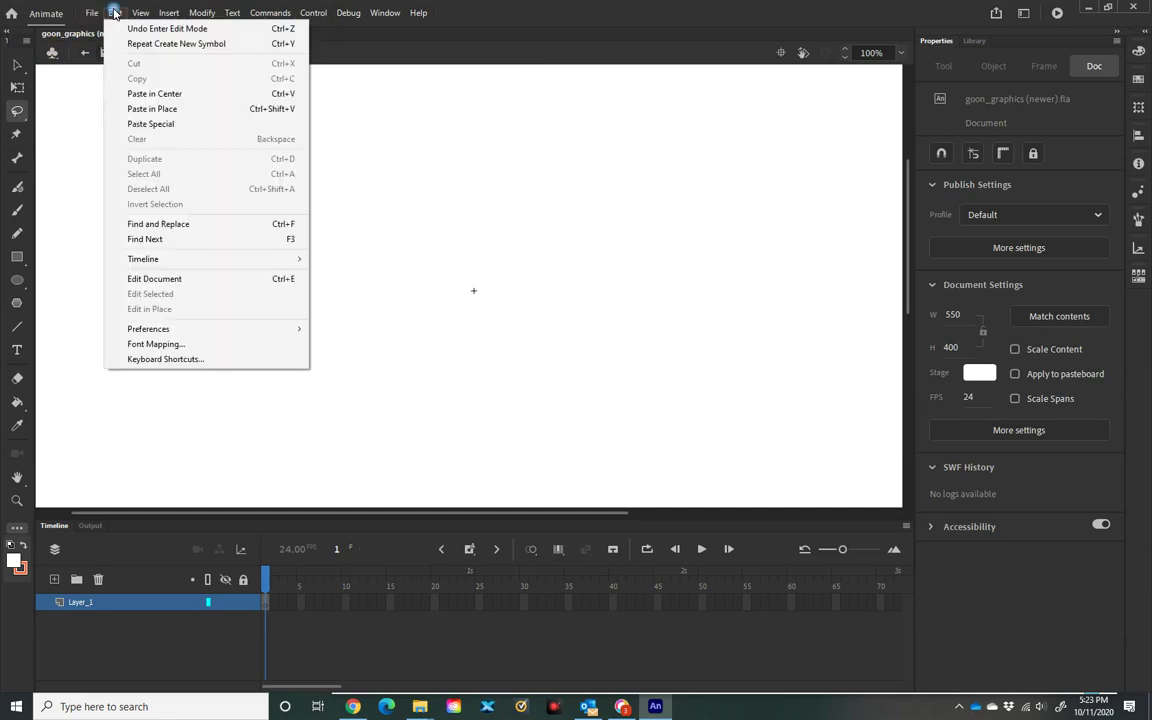
left_click(139, 95)
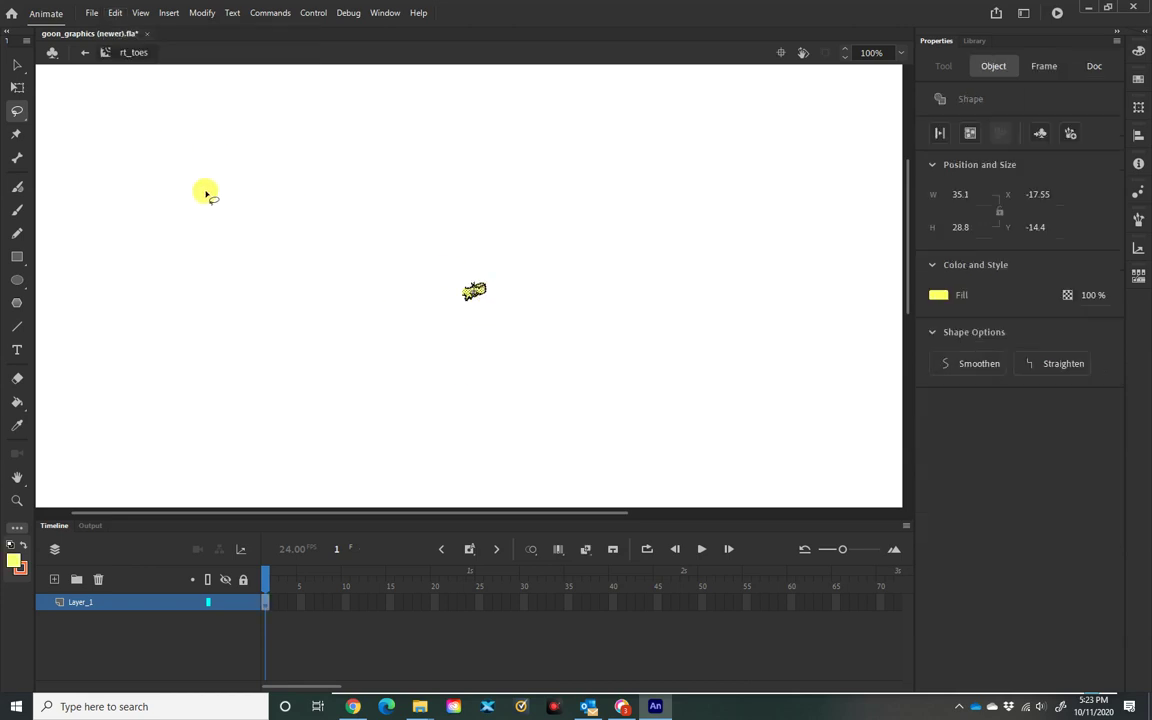
left_click(85, 52)
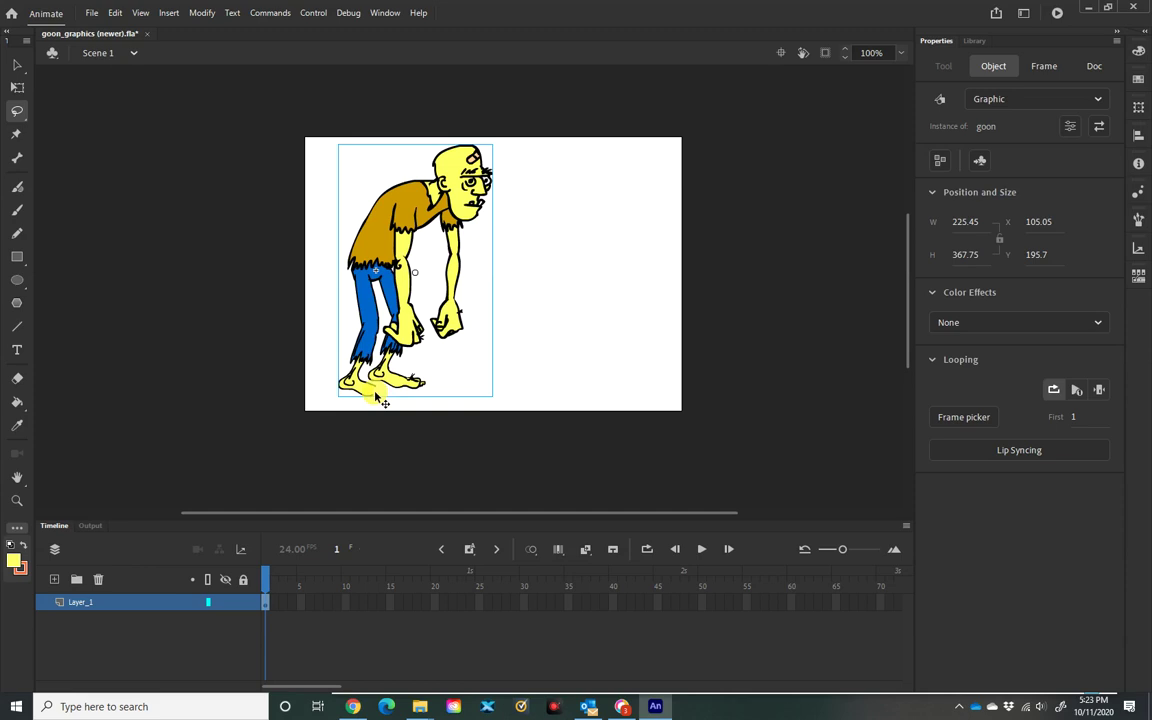
Inside the goon symbol, add a layer directly above r_foot and name it r_toes.
left_click(381, 398)
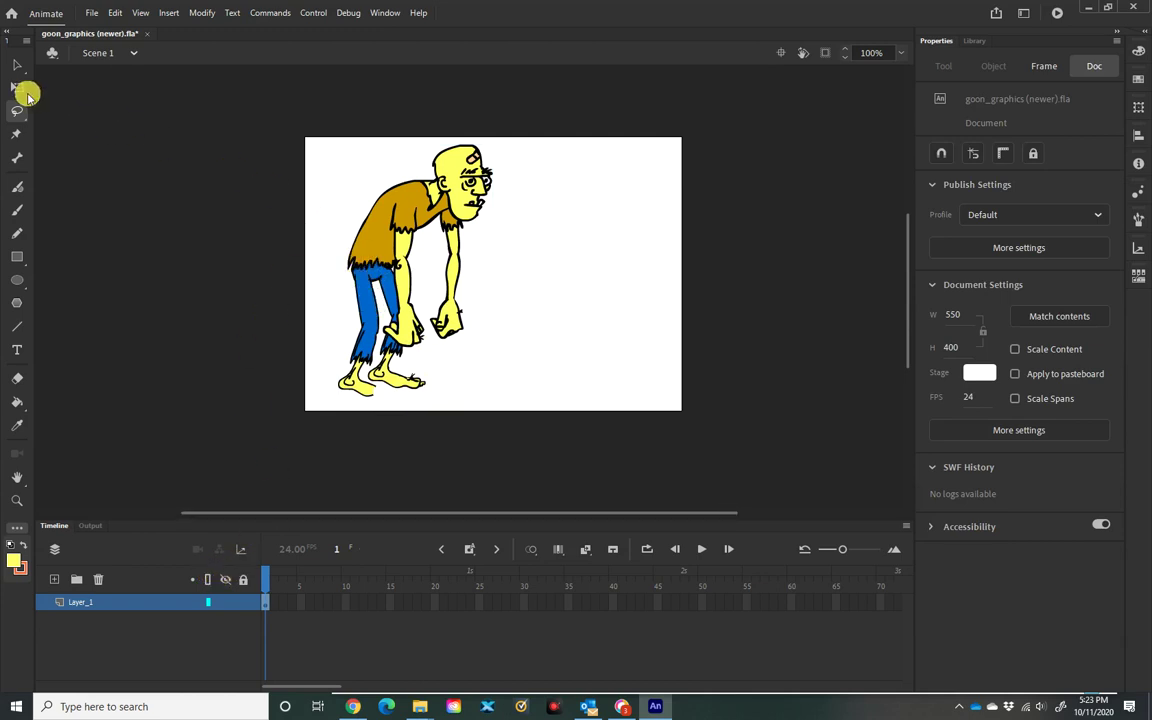
left_click(16, 64)
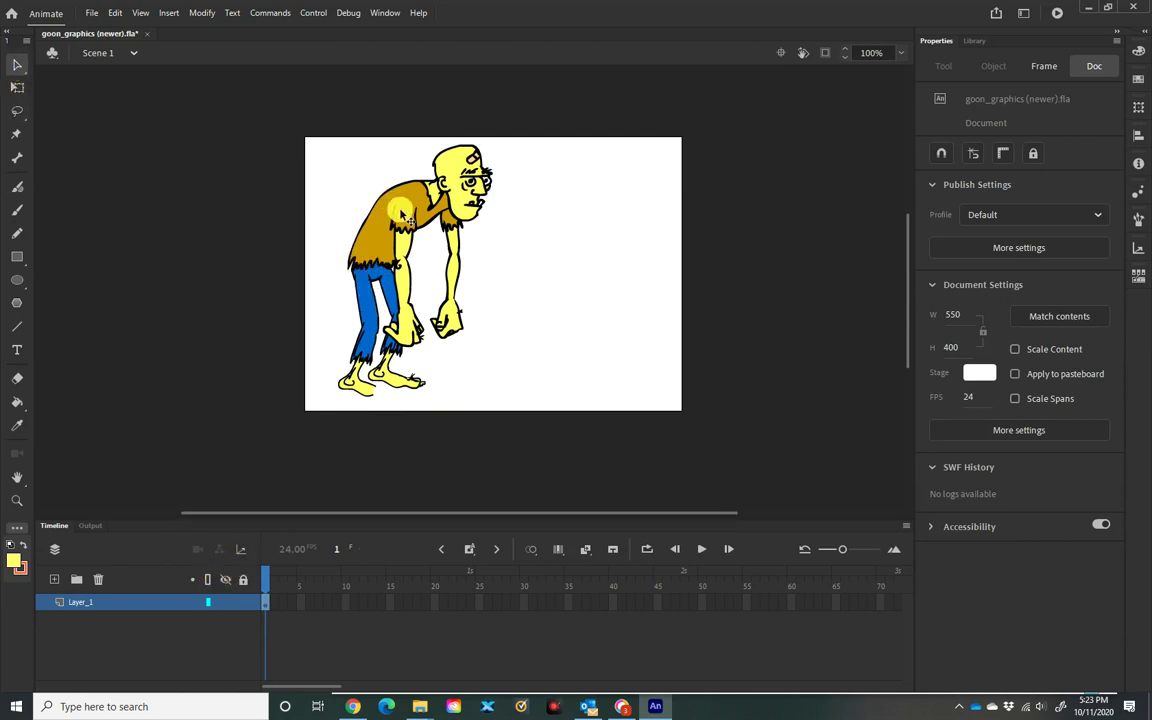
left_click(401, 213)
double_click(401, 213)
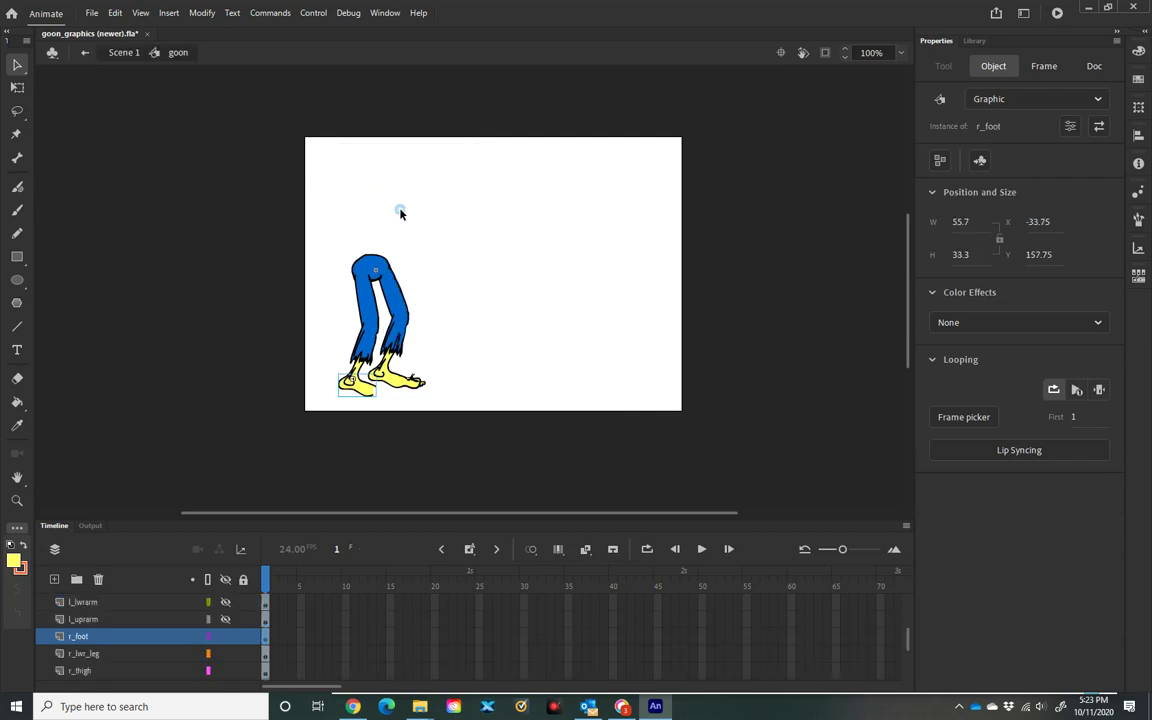
left_click(53, 579)
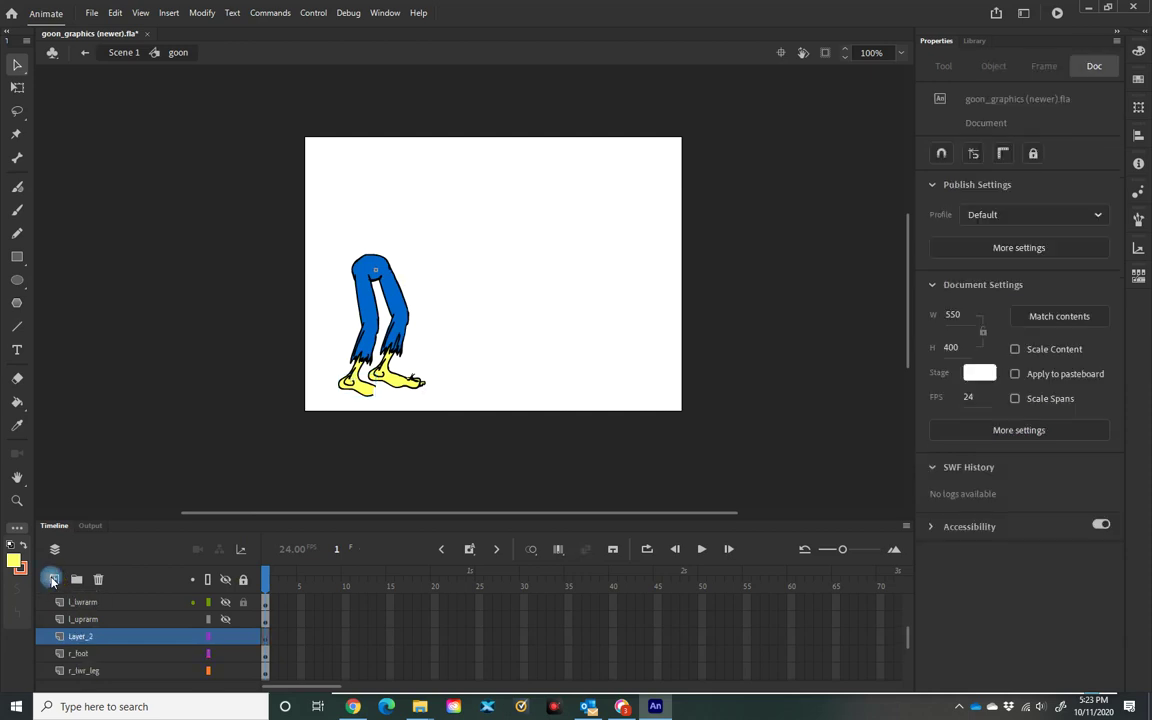
double_click(83, 637)
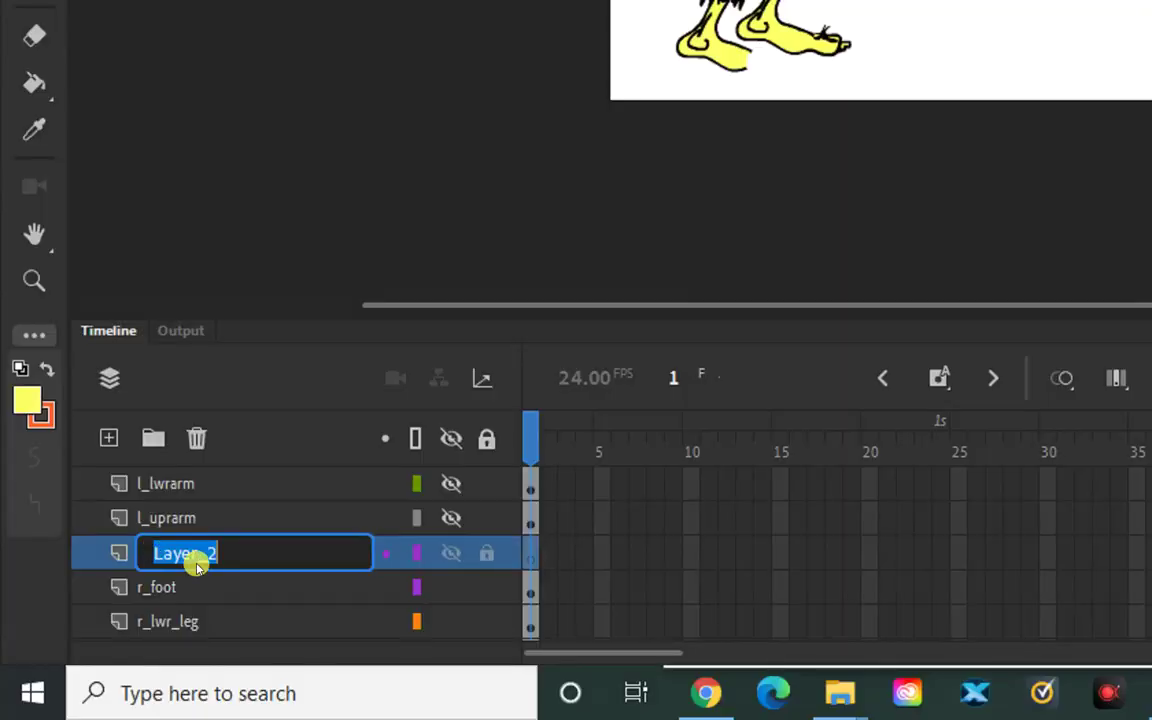
type("r_toes")
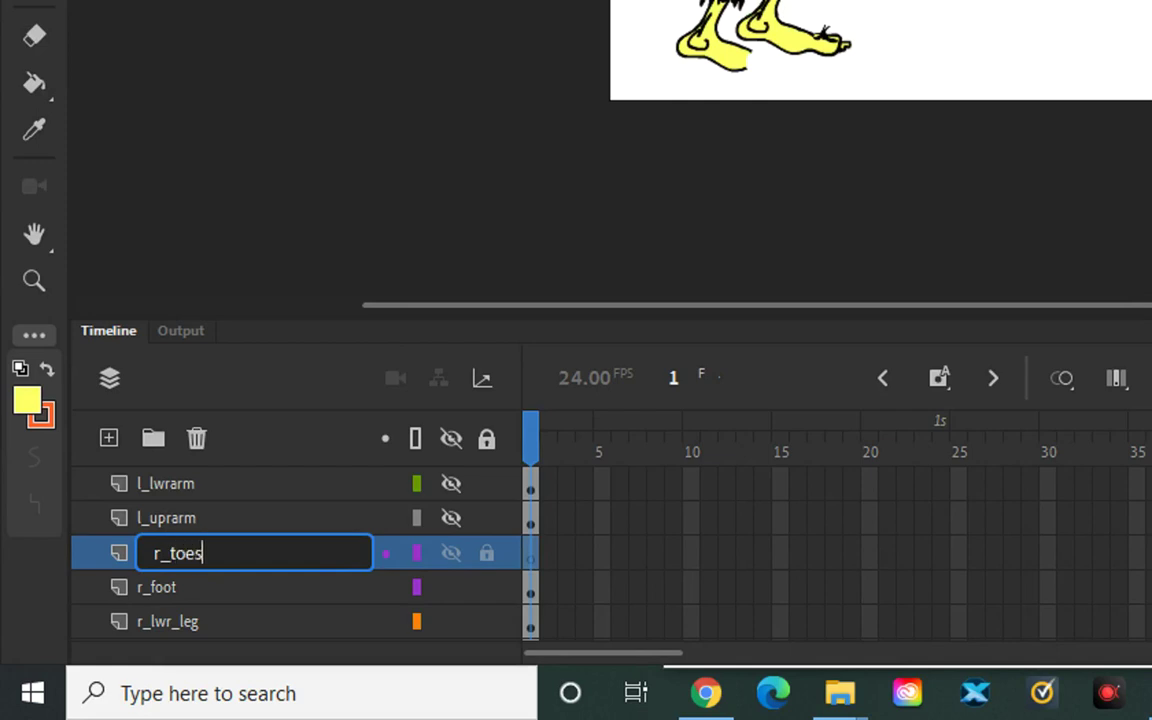
key("Return")
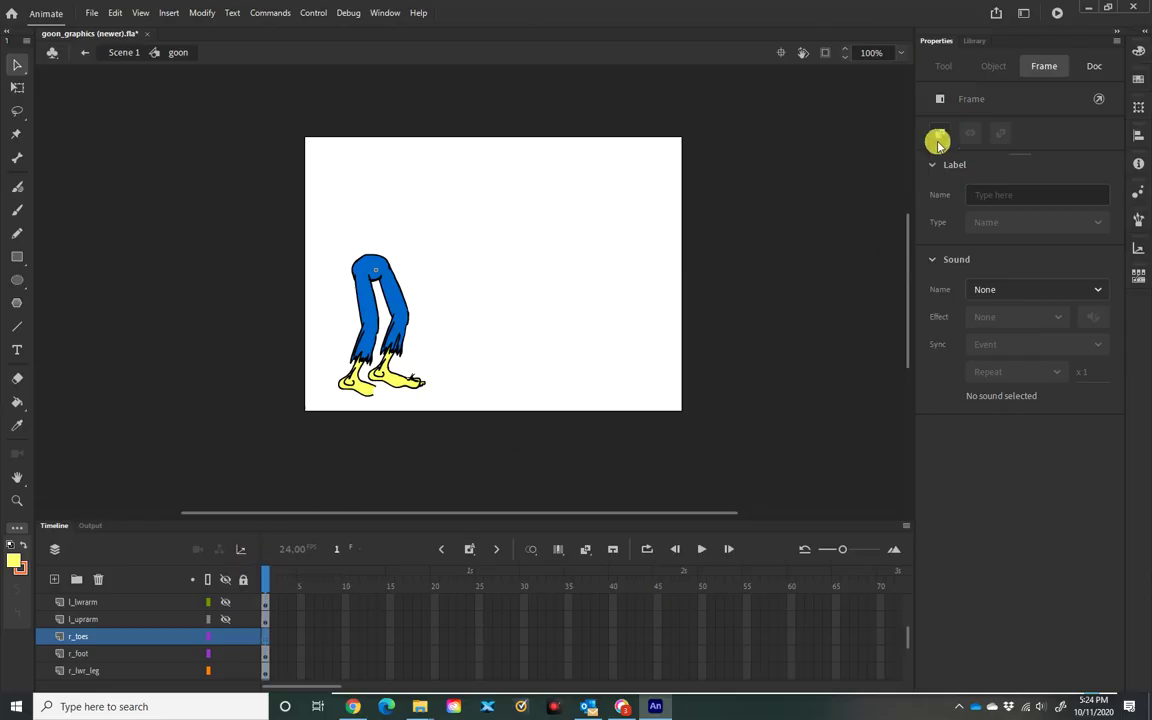
Place an instance of the rt_toes symbol on the r_toes layer, aligned with the cut front end of the right foot.
left_click(974, 40)
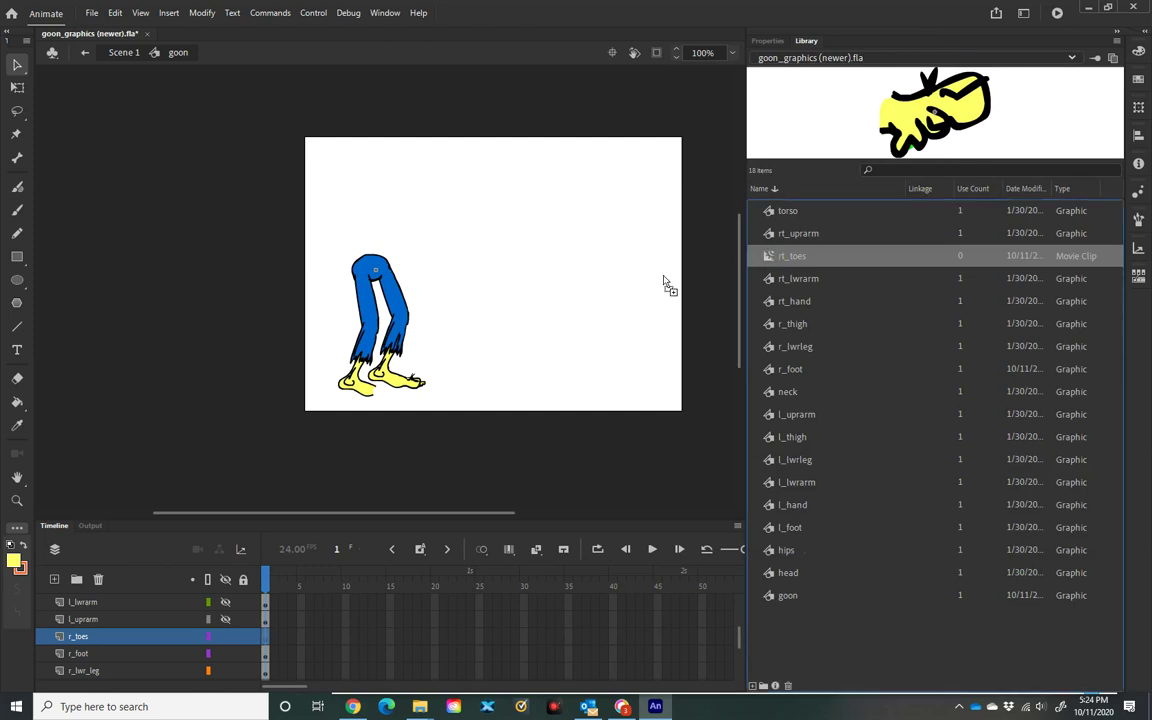
left_click_drag(663, 278, 390, 397)
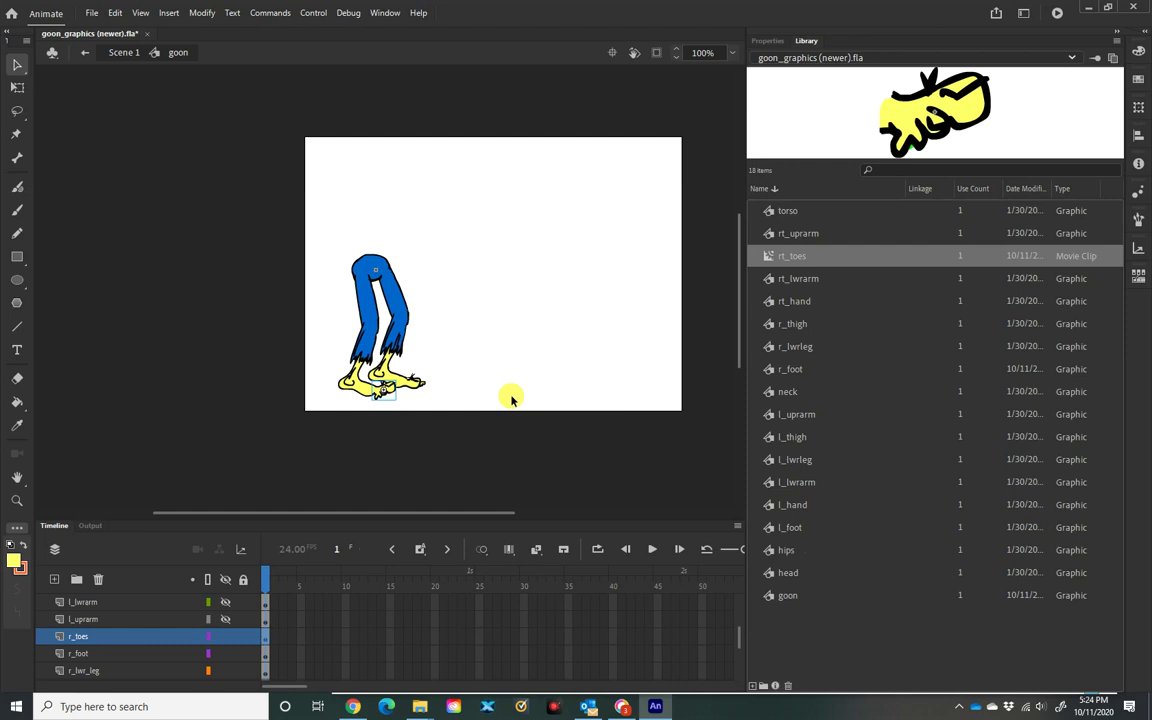
left_click(478, 372)
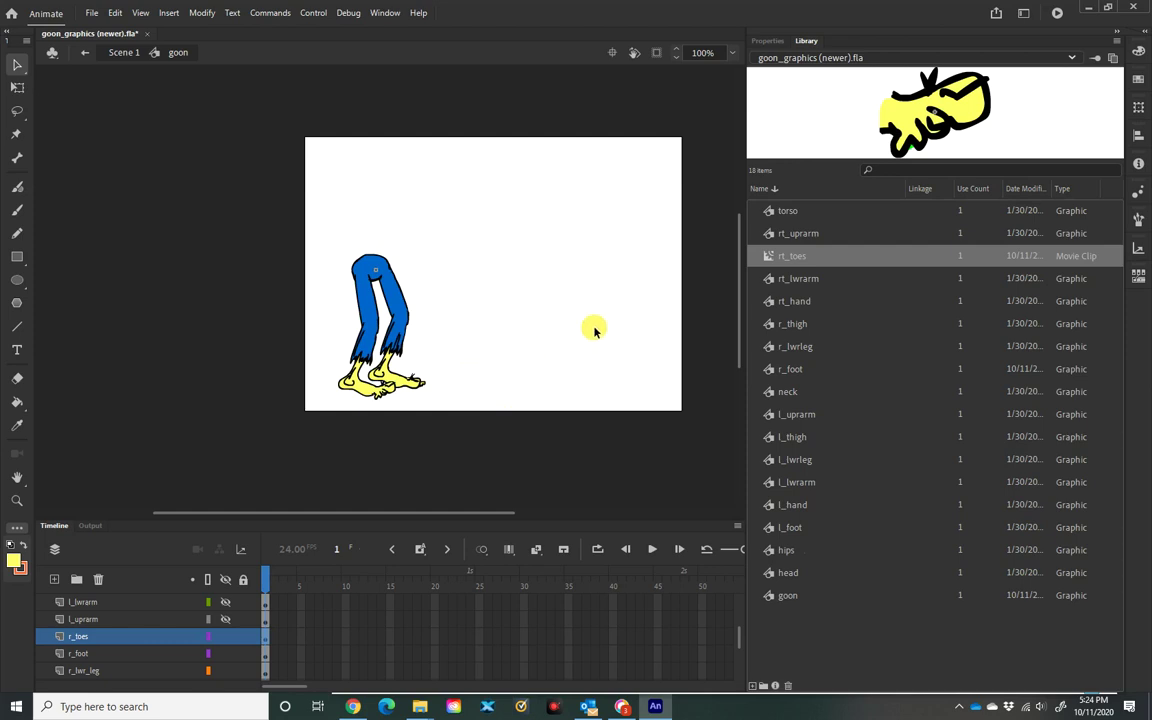
left_click_drag(766, 256, 387, 396)
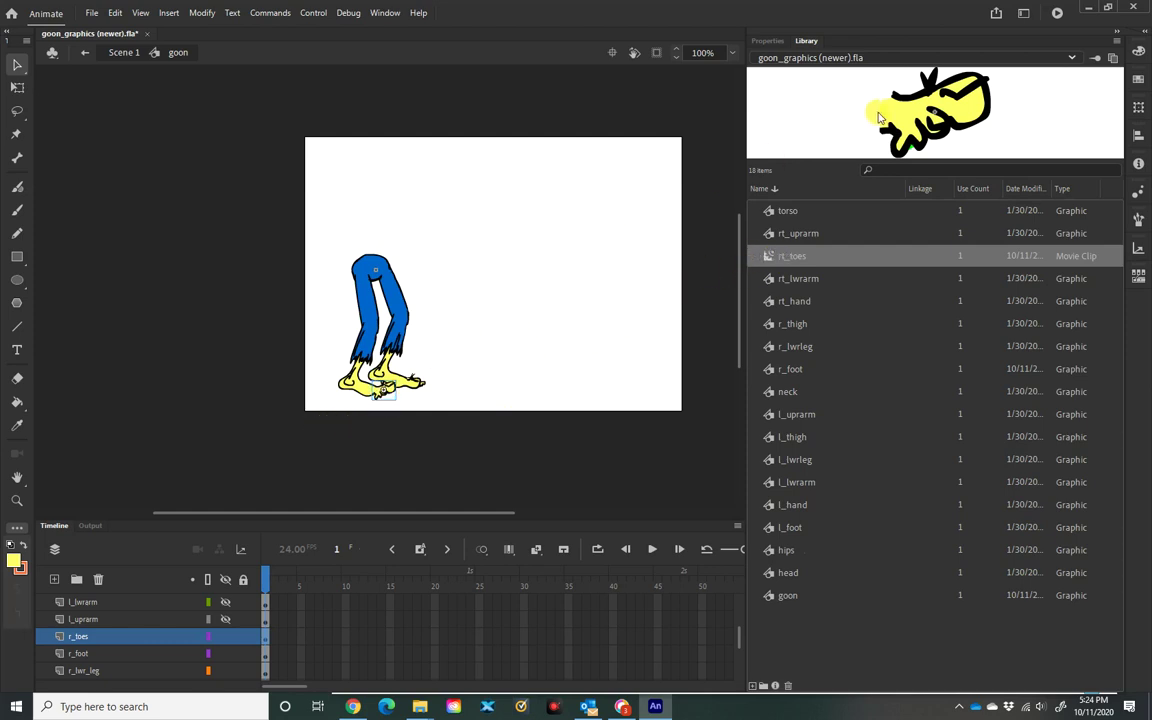
Change the placed rt_toes instance's behavior to Graphic.
left_click(767, 40)
left_click(1030, 102)
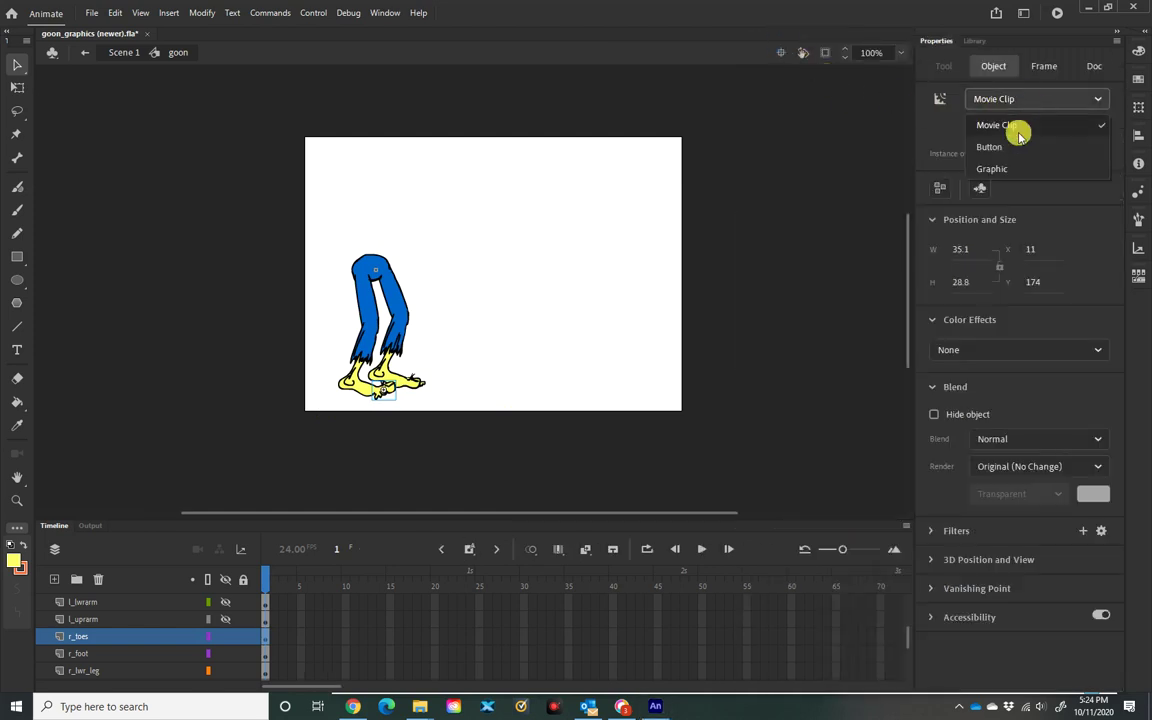
left_click(1010, 169)
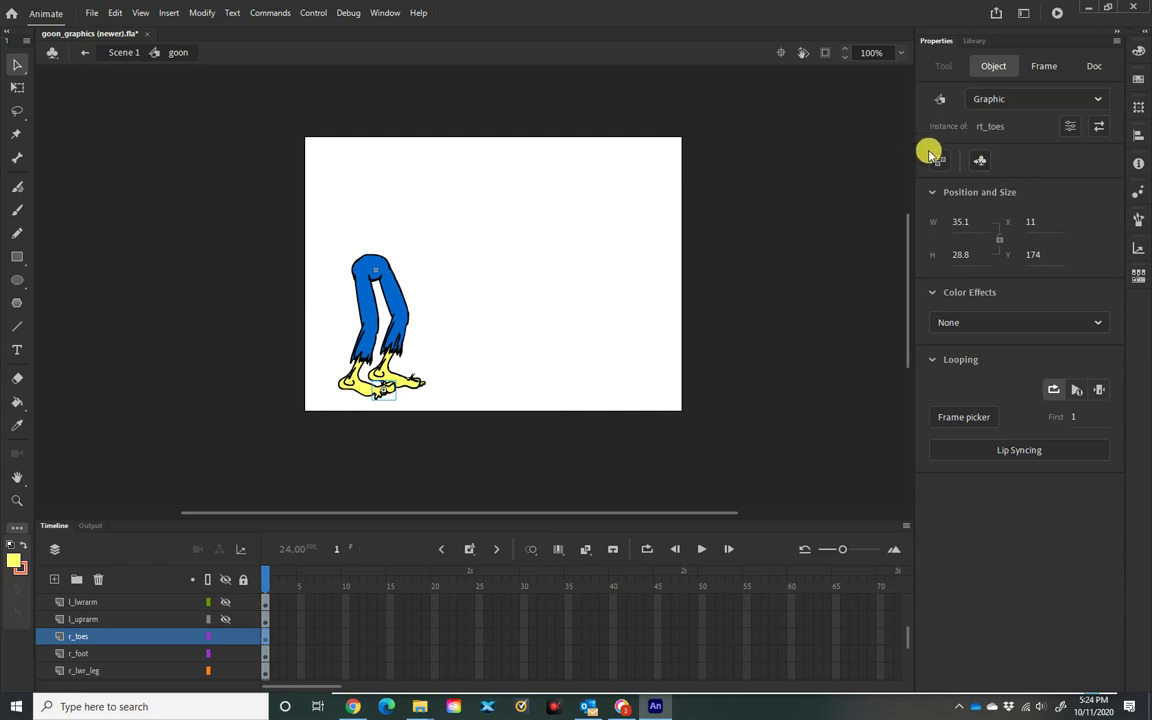
Set the type of the rt_toes symbol in the library to Graphic.
left_click(973, 41)
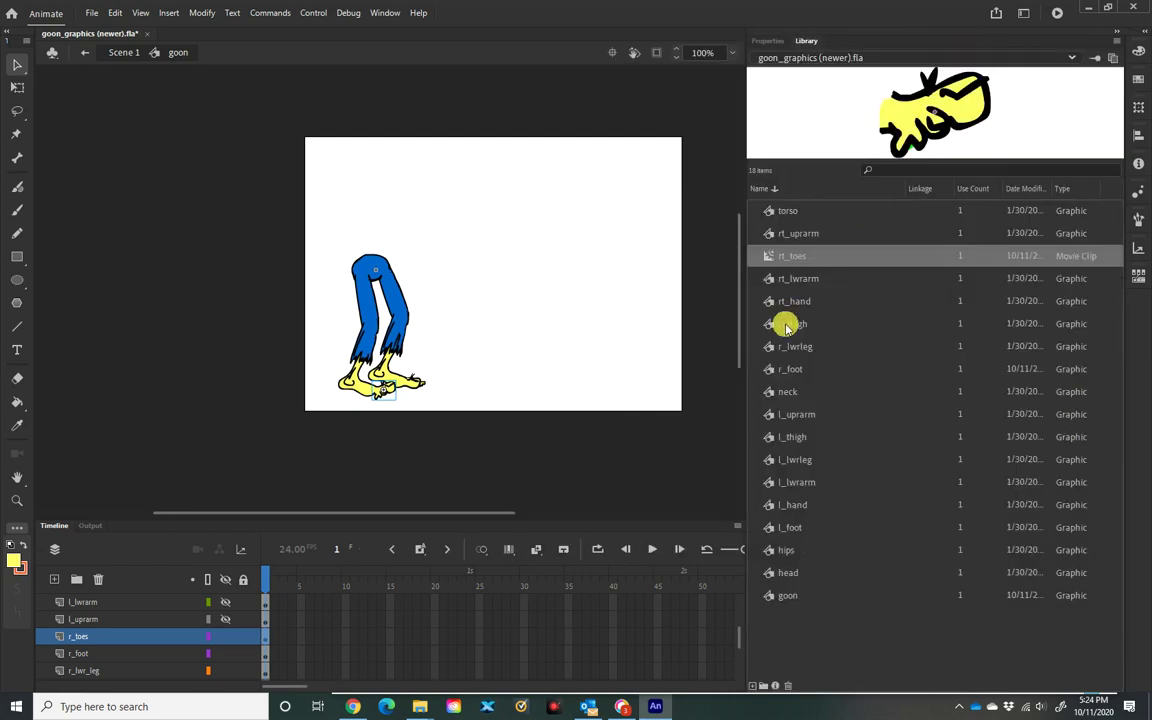
right_click(793, 256)
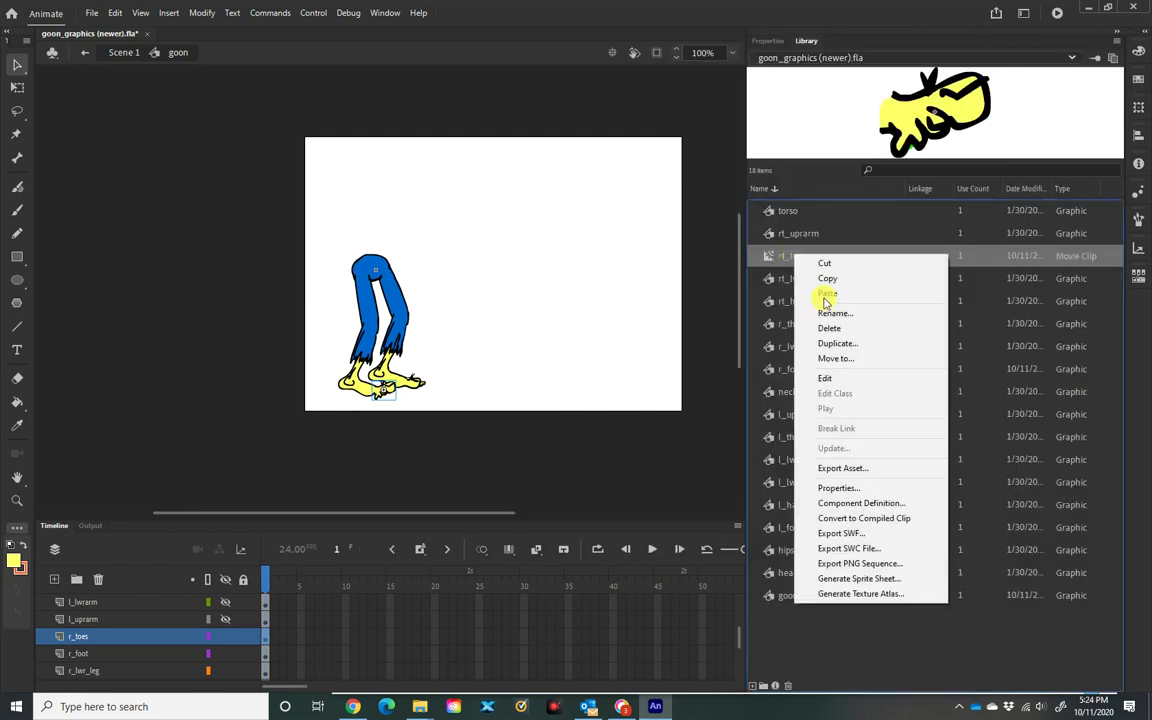
left_click(836, 489)
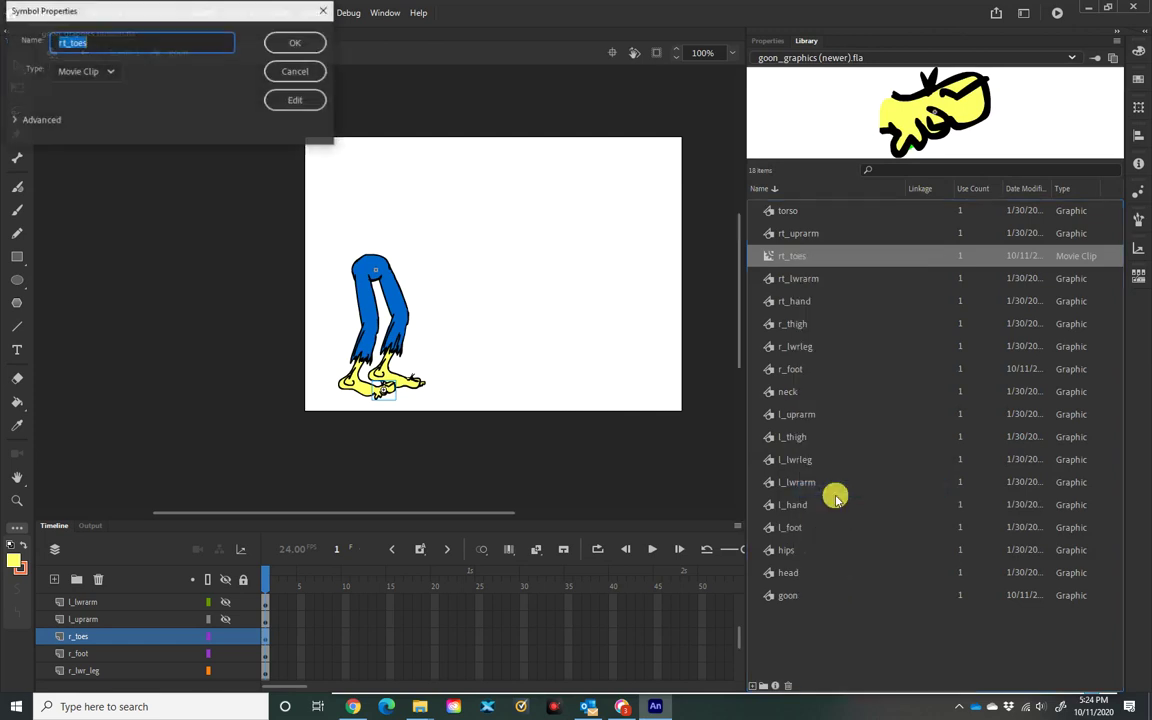
left_click(110, 75)
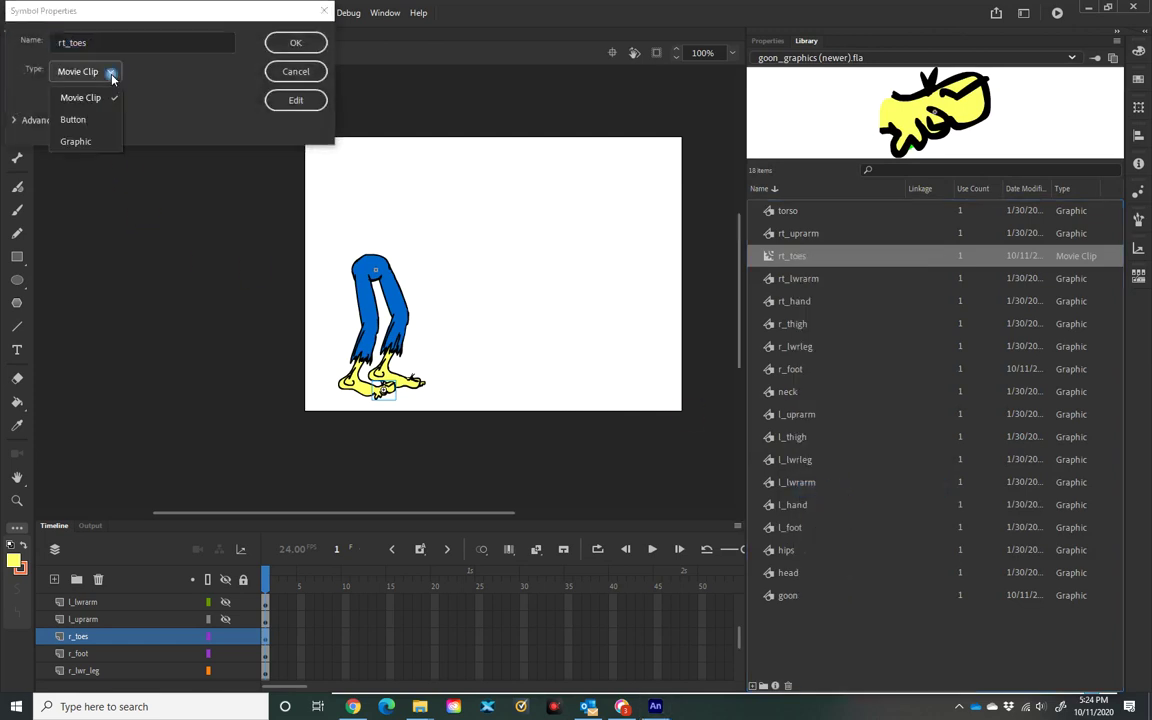
left_click(100, 141)
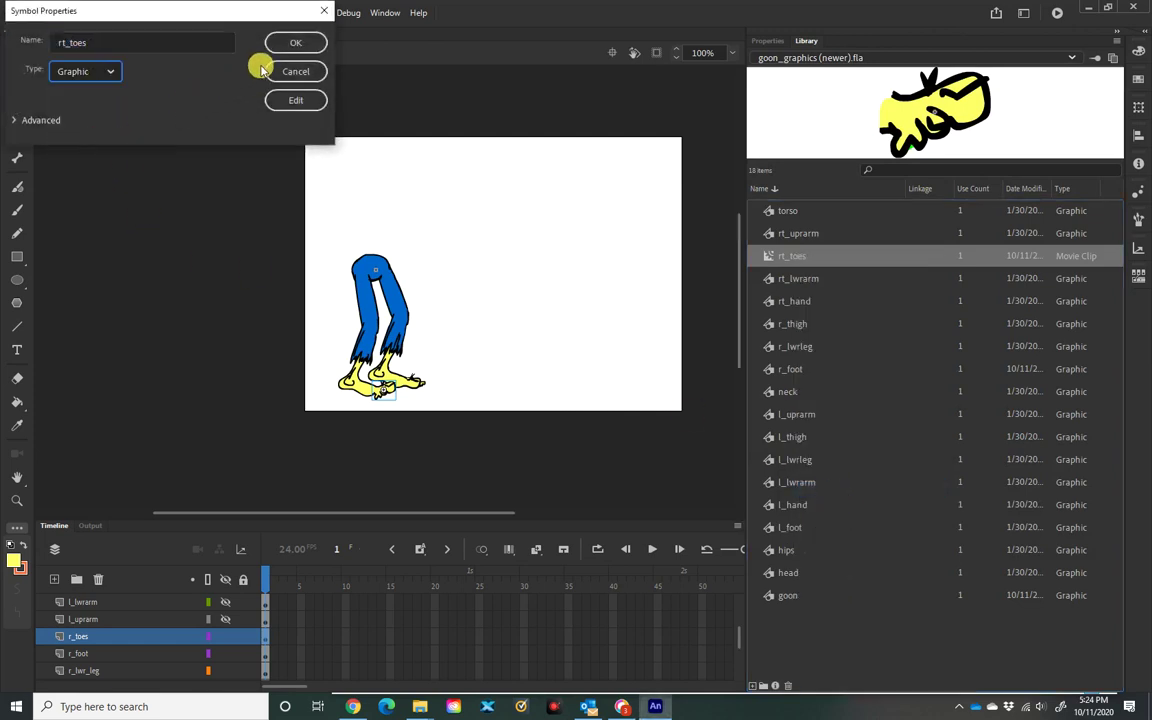
left_click(296, 42)
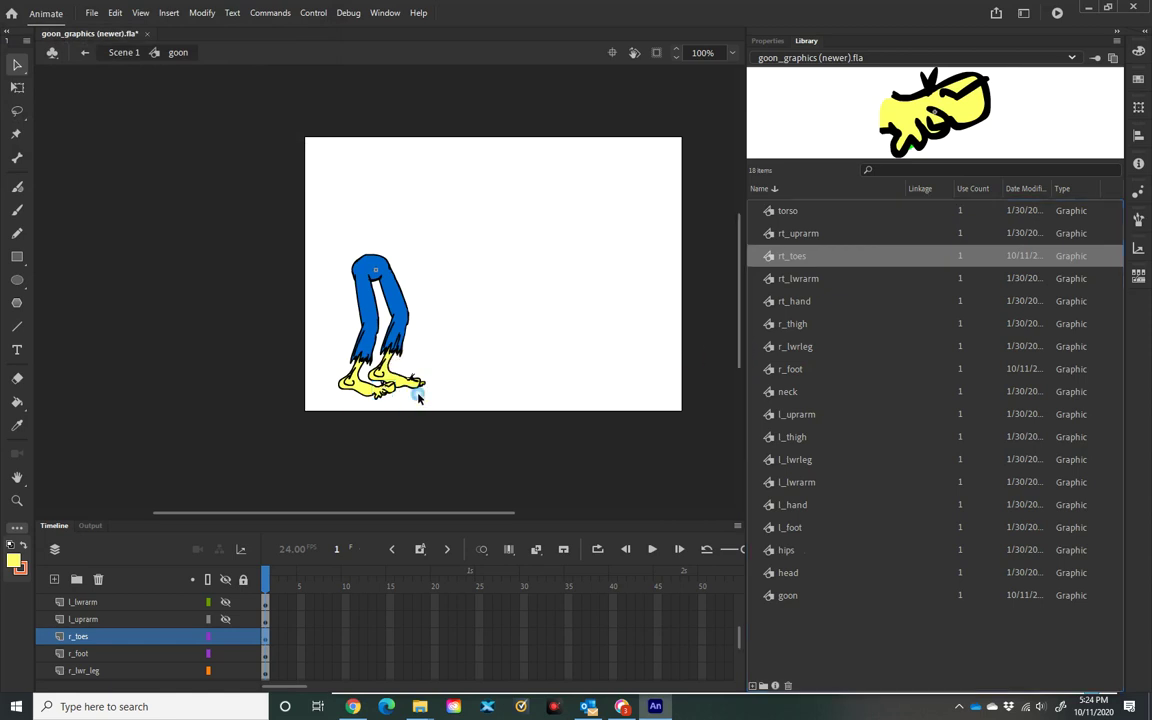
Inside the l_foot symbol, select the toes with the Lasso tool and cut them from the foot shape.
left_click(418, 397)
key("ctrl+=")
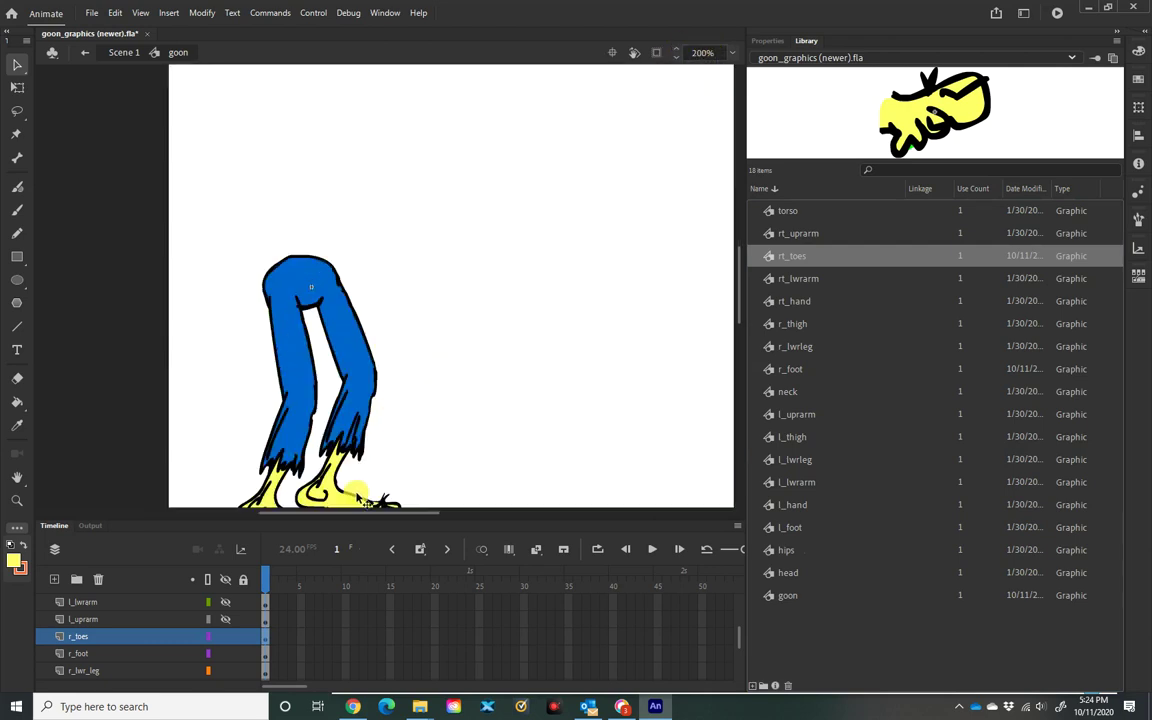
key("ctrl+=")
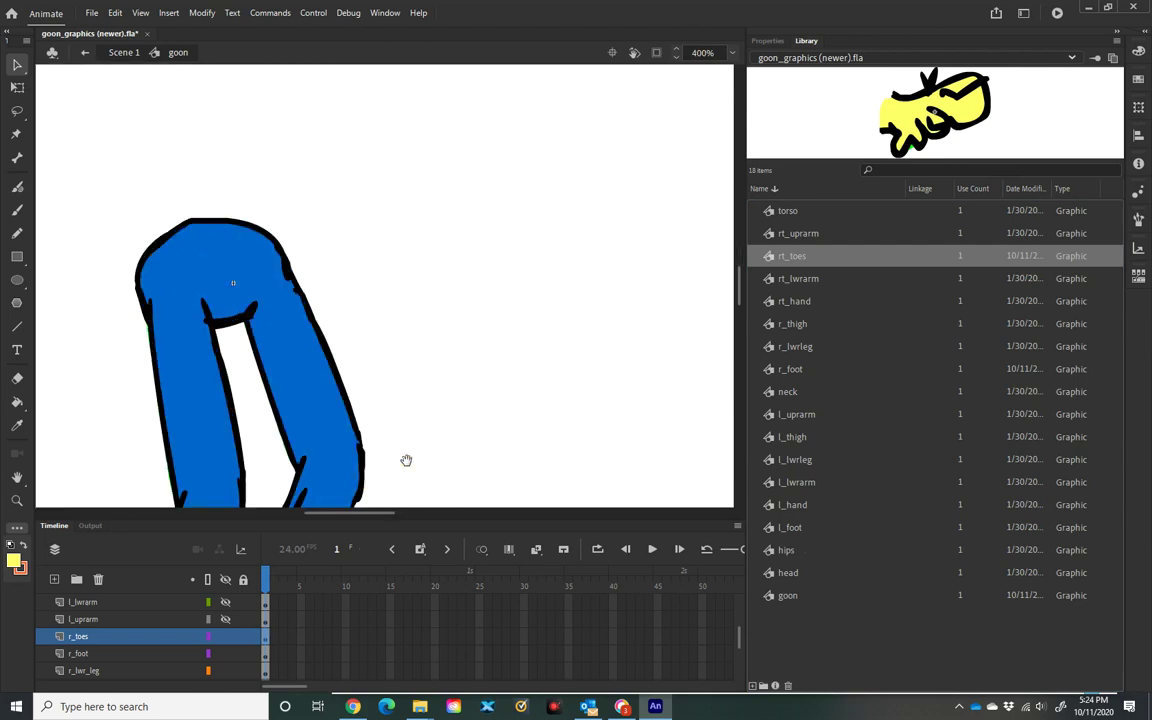
left_click_drag(406, 460, 460, 195)
left_click(428, 416)
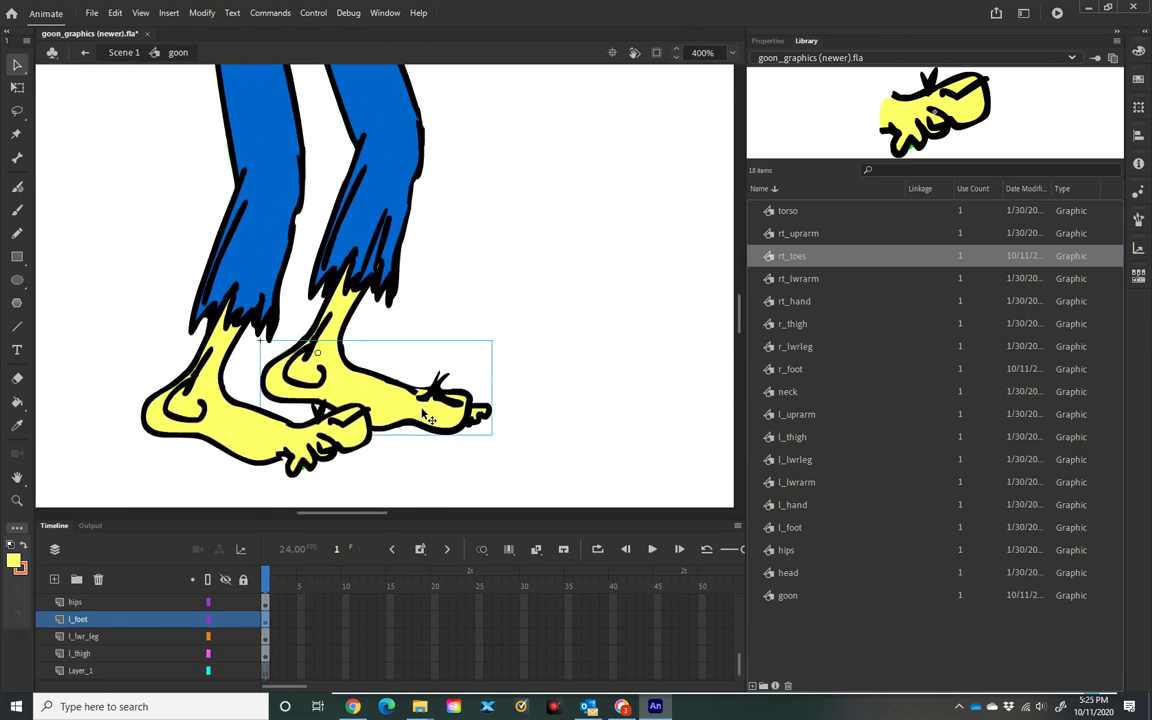
double_click(428, 418)
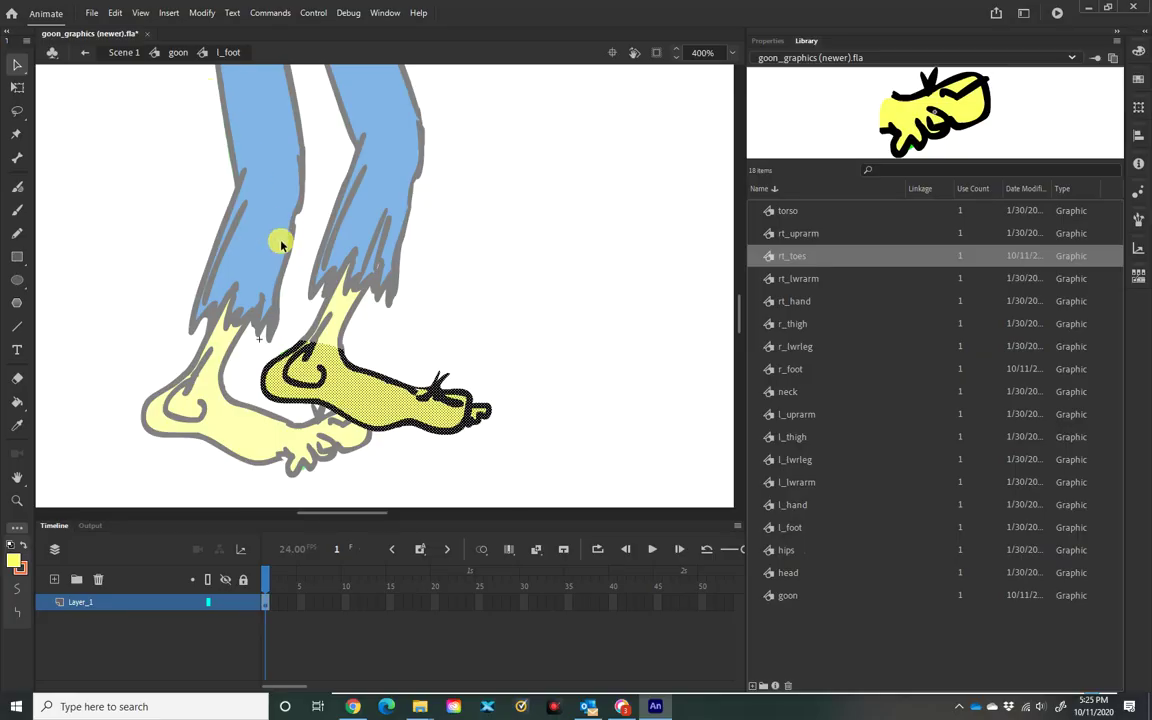
left_click(17, 110)
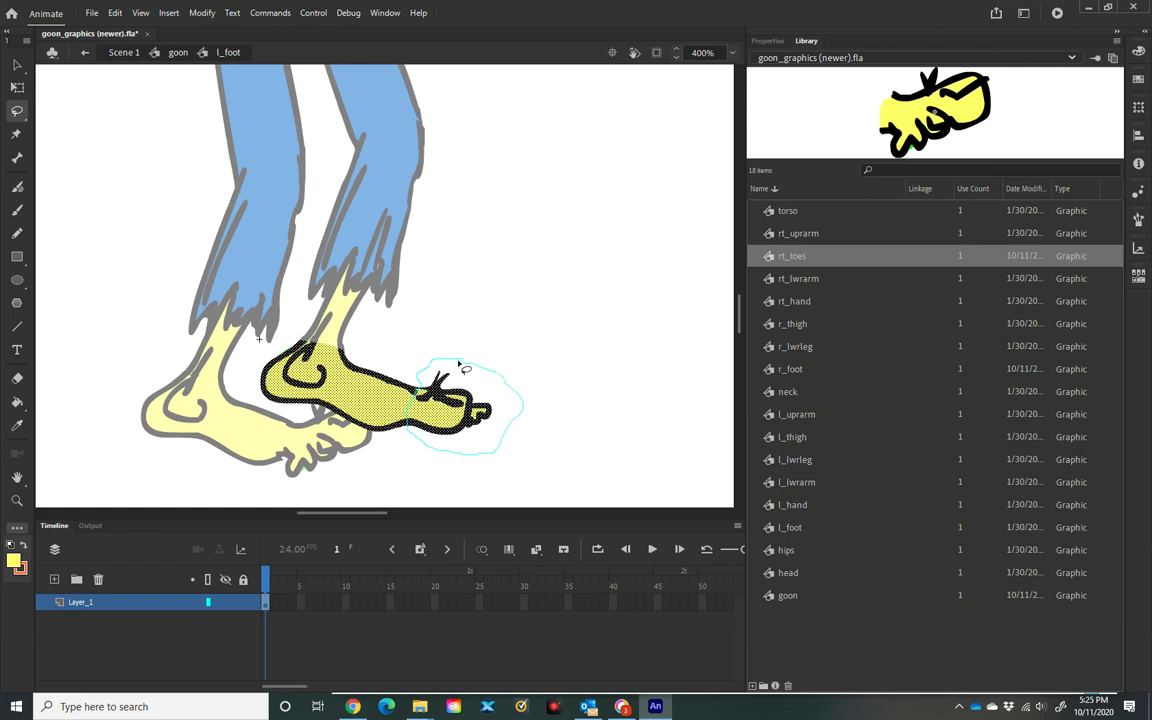
left_click_drag(457, 360, 457, 361)
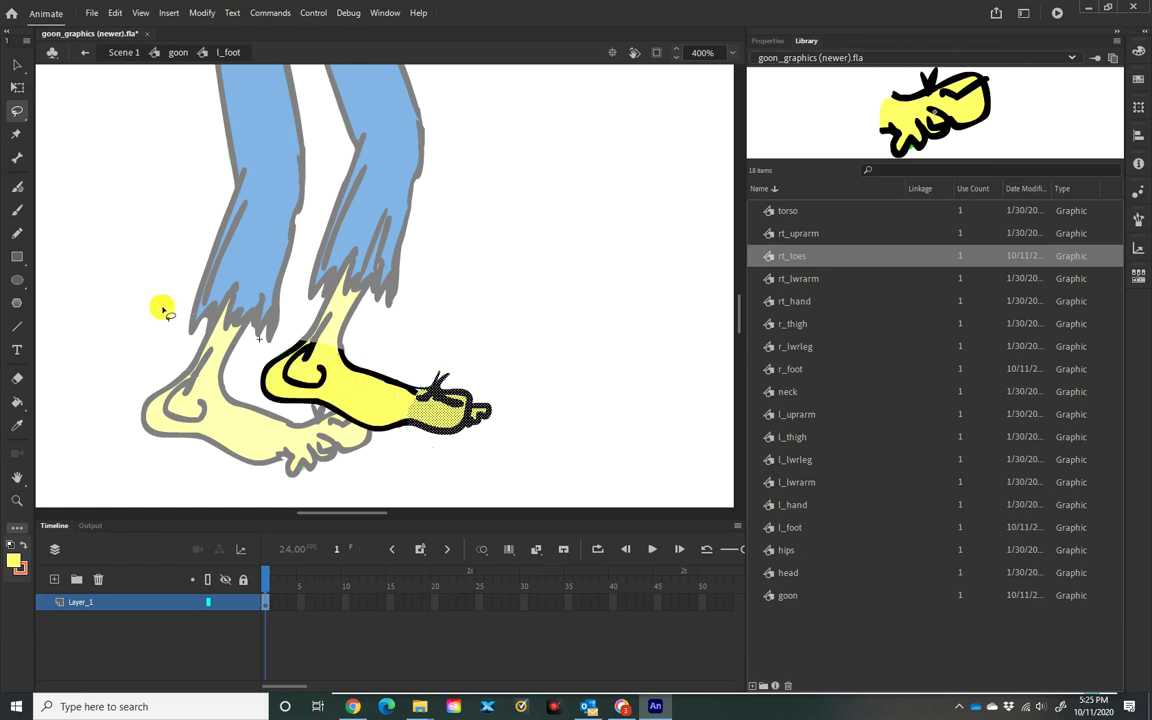
key("Delete")
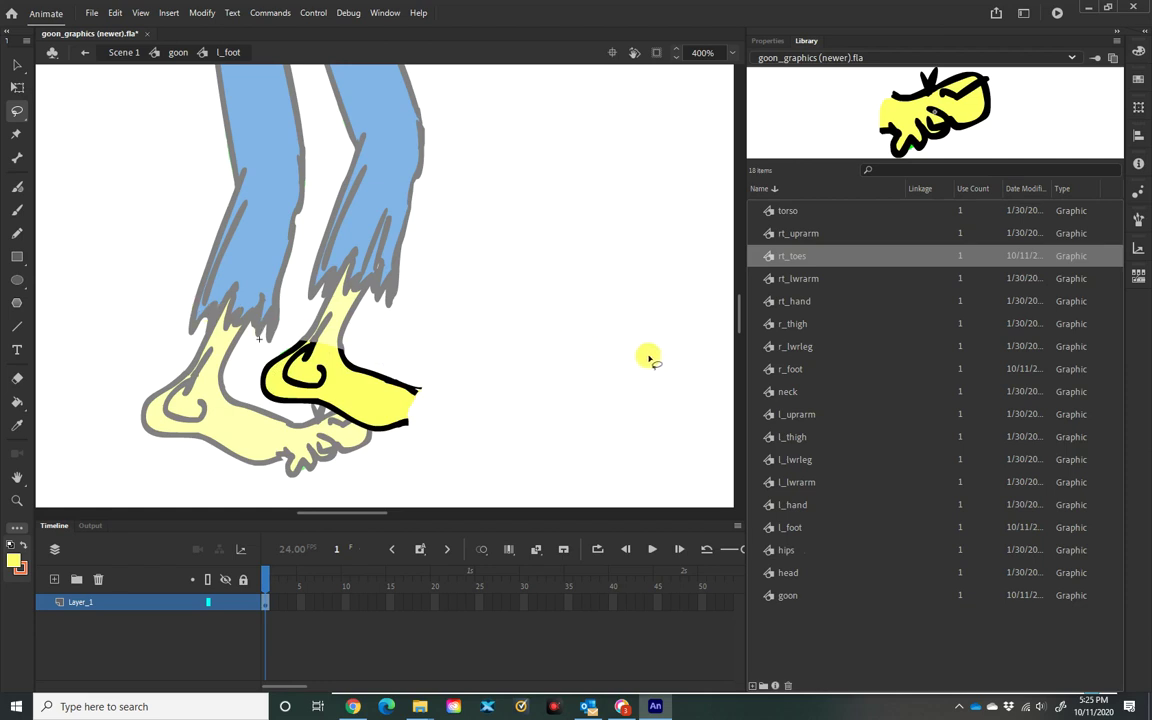
Create a new Graphic symbol named l_toes and paste the cut left toes into its centre.
left_click(170, 12)
left_click(174, 29)
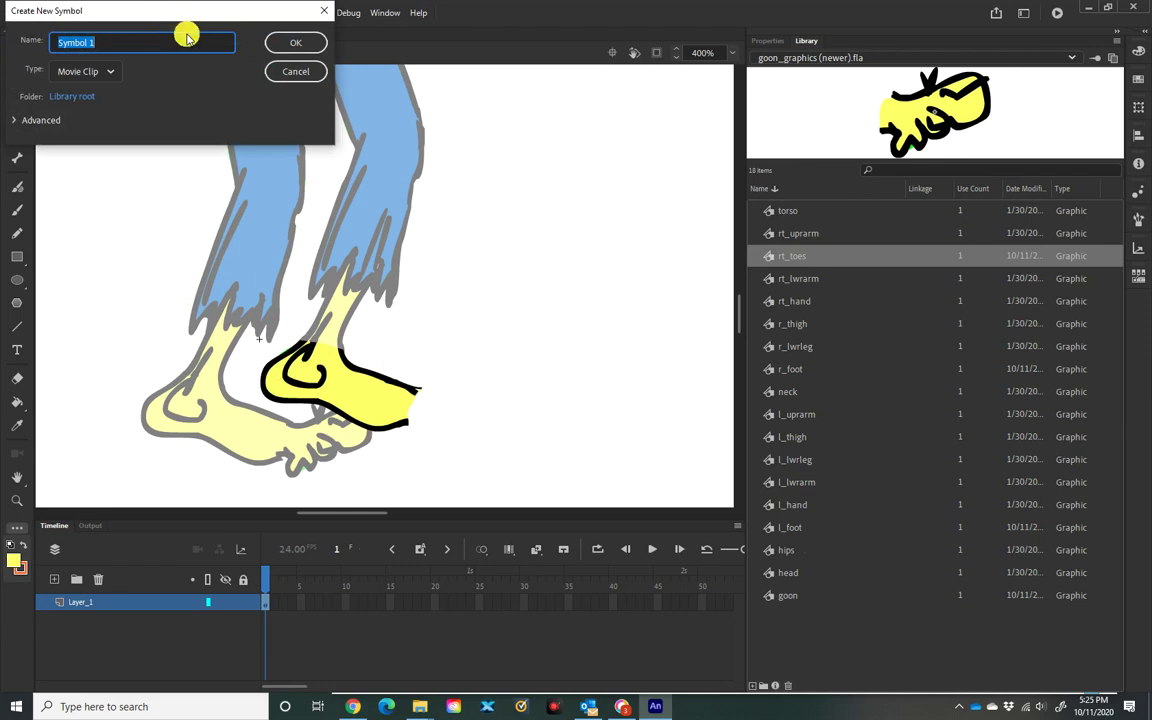
type("l_toes")
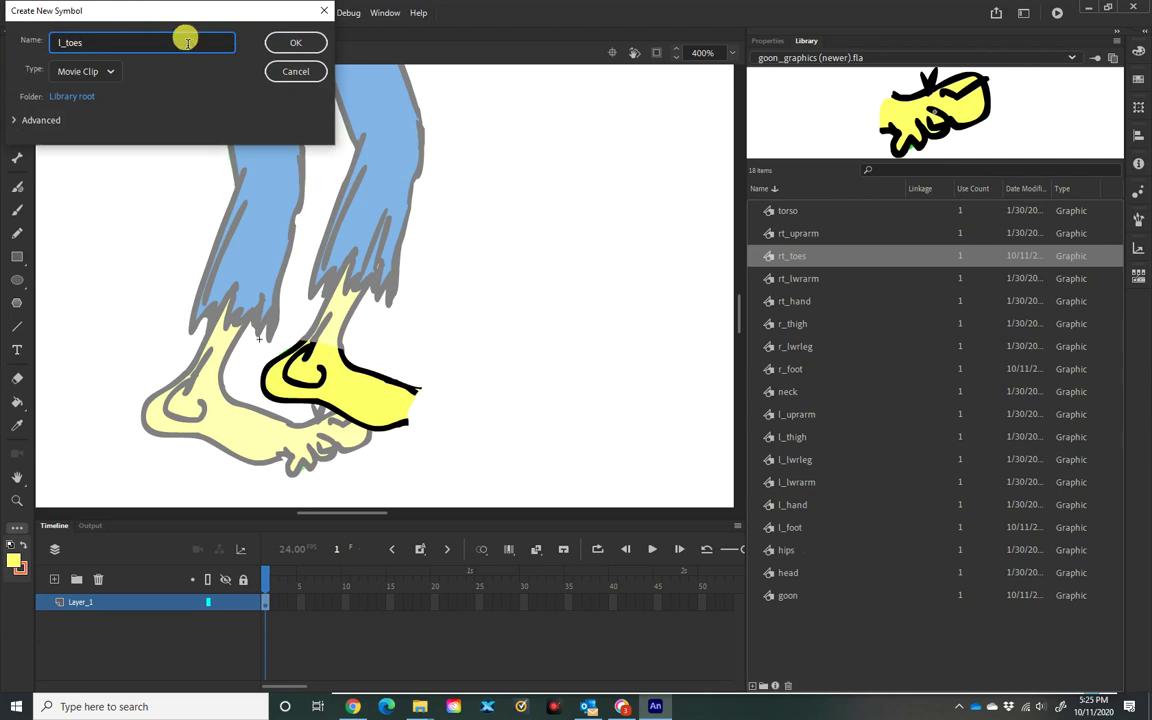
left_click(100, 71)
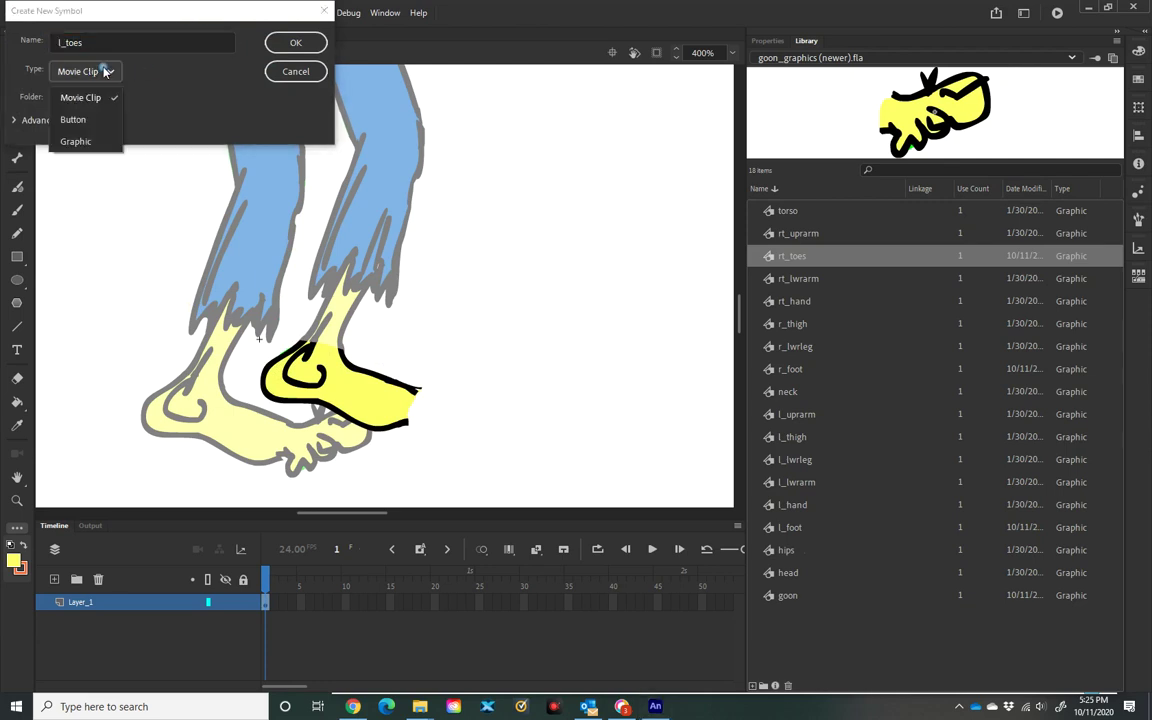
left_click(88, 141)
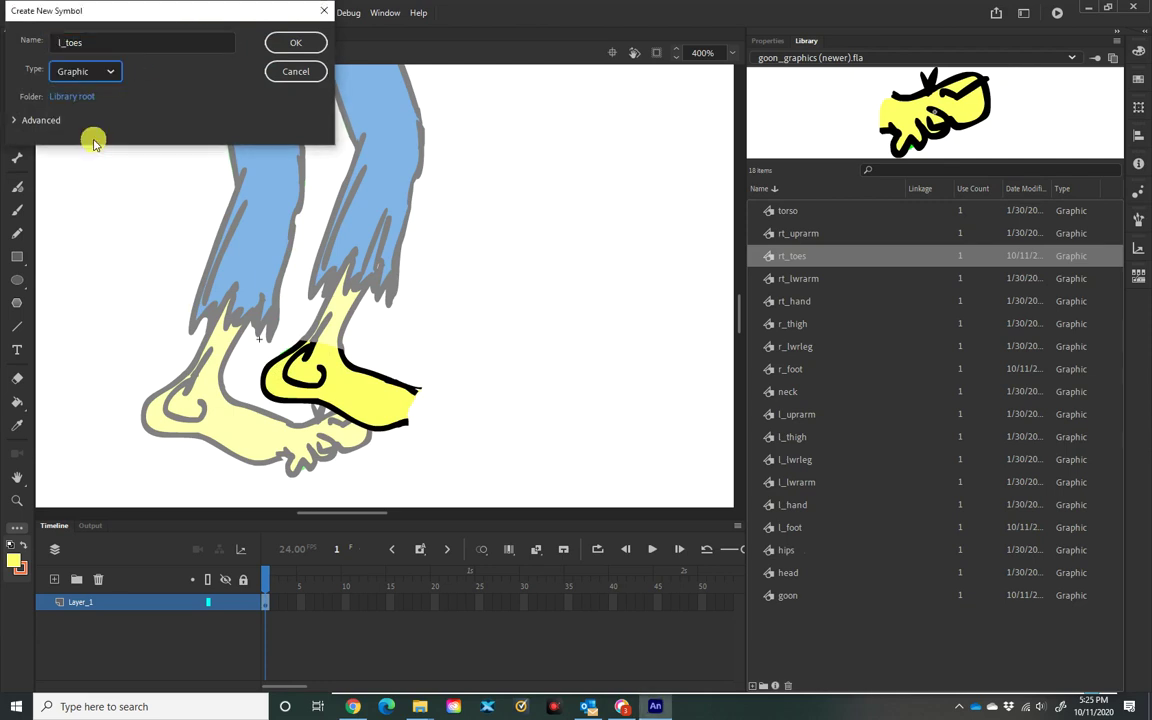
left_click(296, 44)
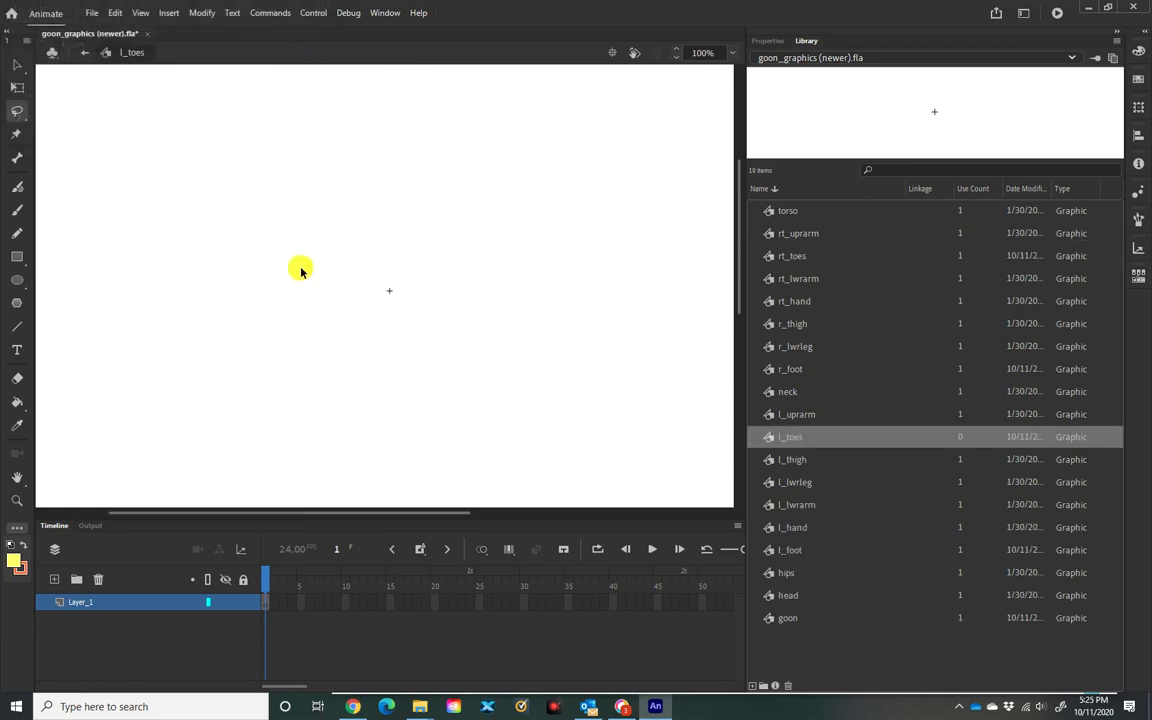
key("ctrl+v")
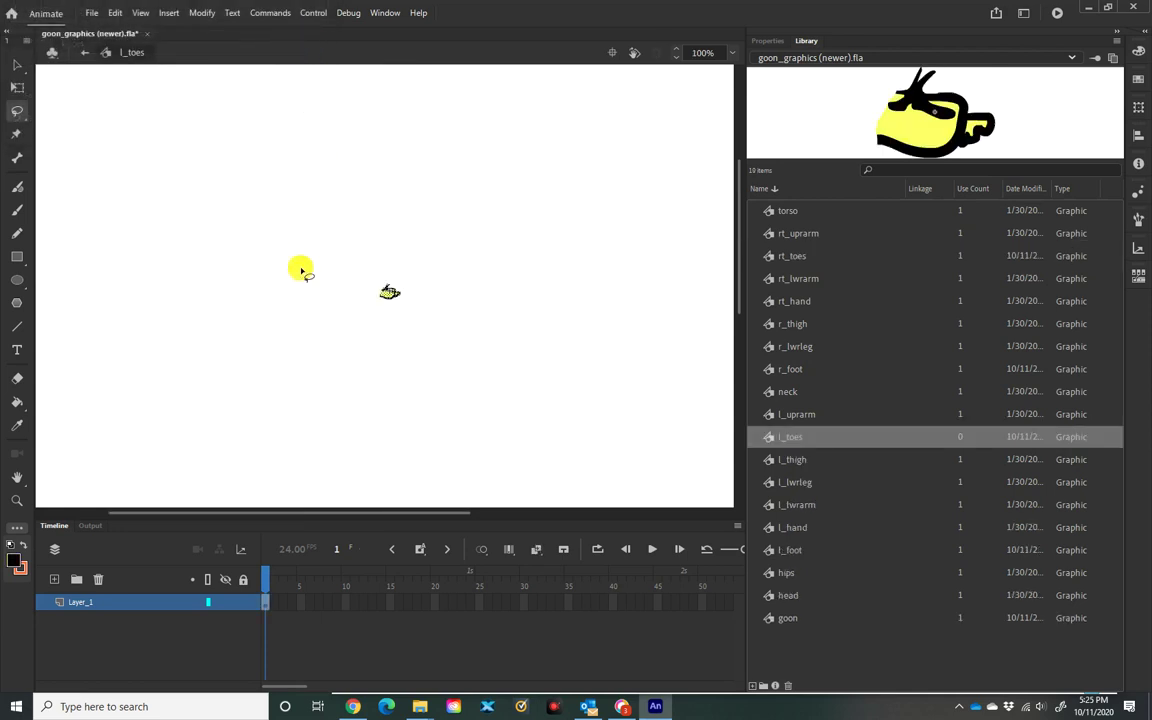
Return to Scene 1 and open the goon symbol for editing, focusing on the two feet.
left_click(83, 53)
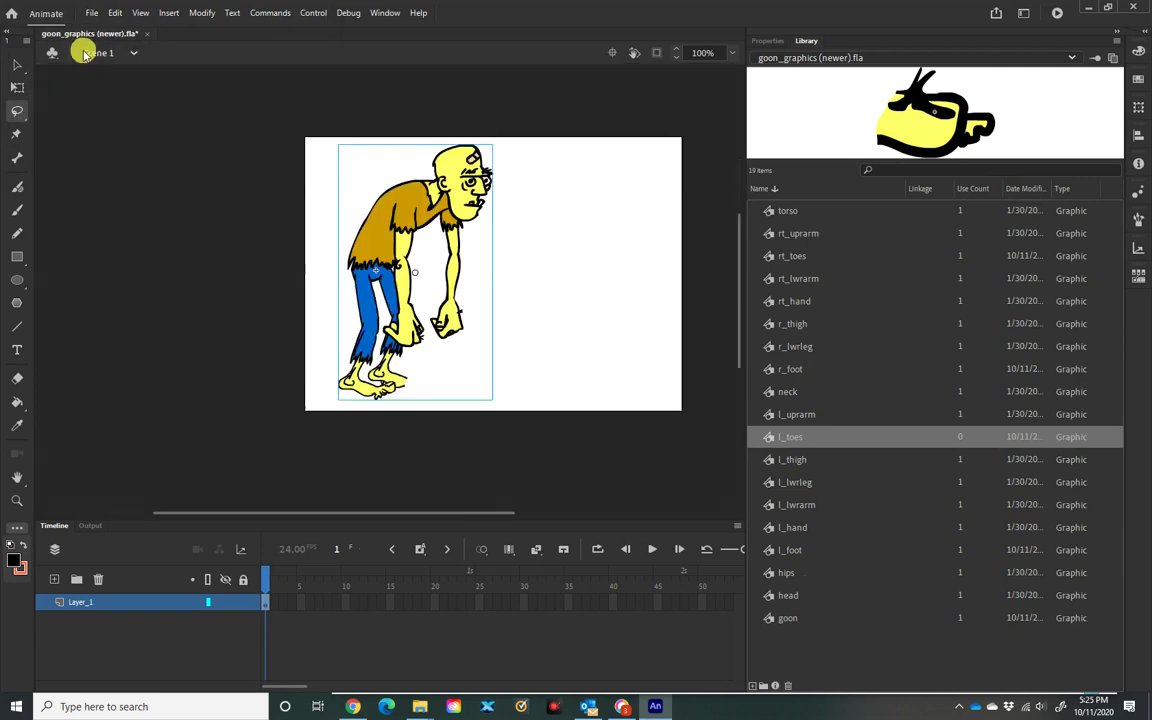
left_click(395, 290)
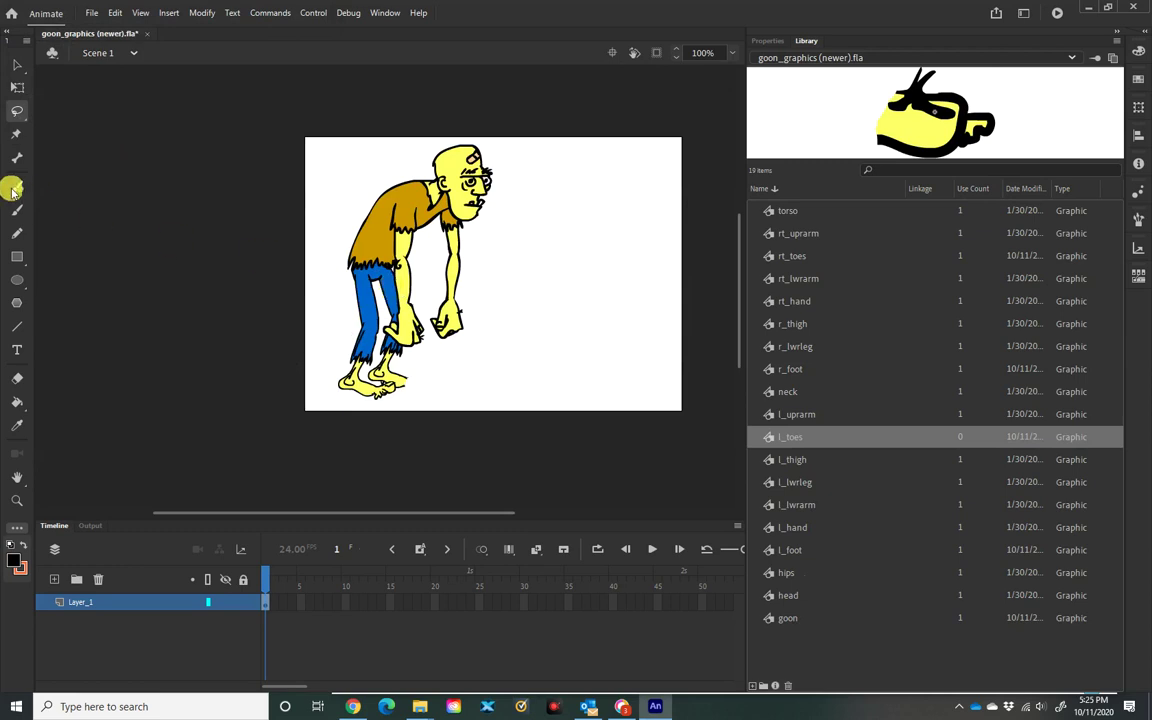
left_click(17, 65)
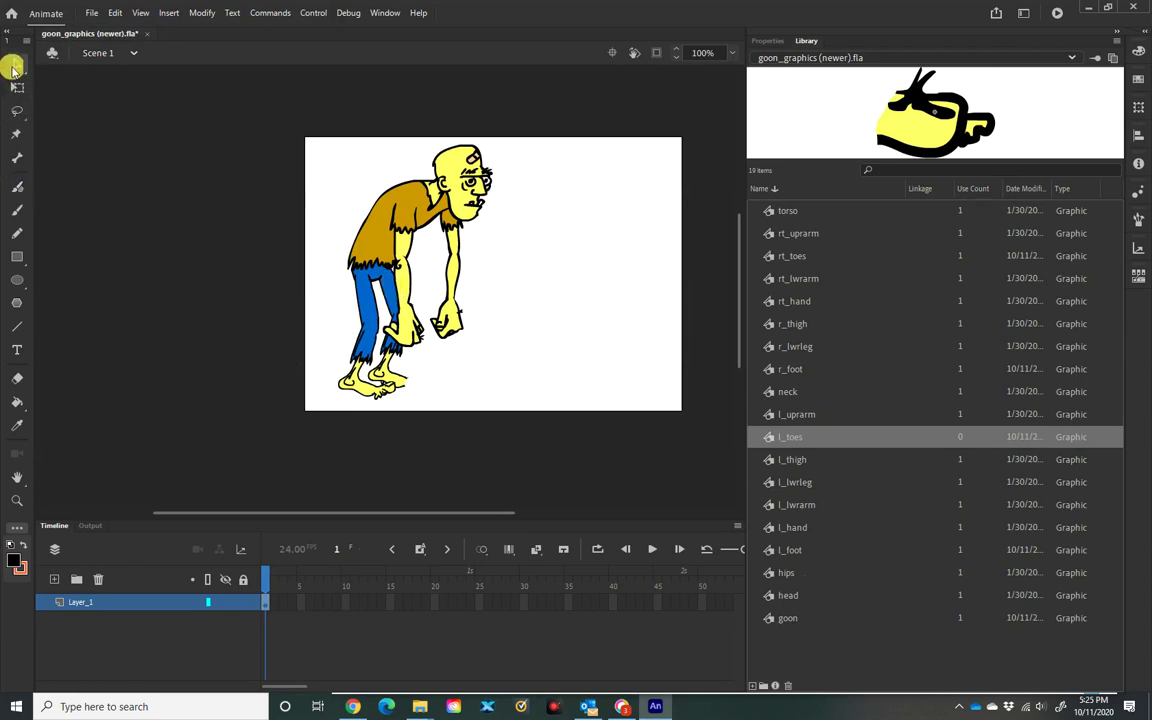
double_click(343, 298)
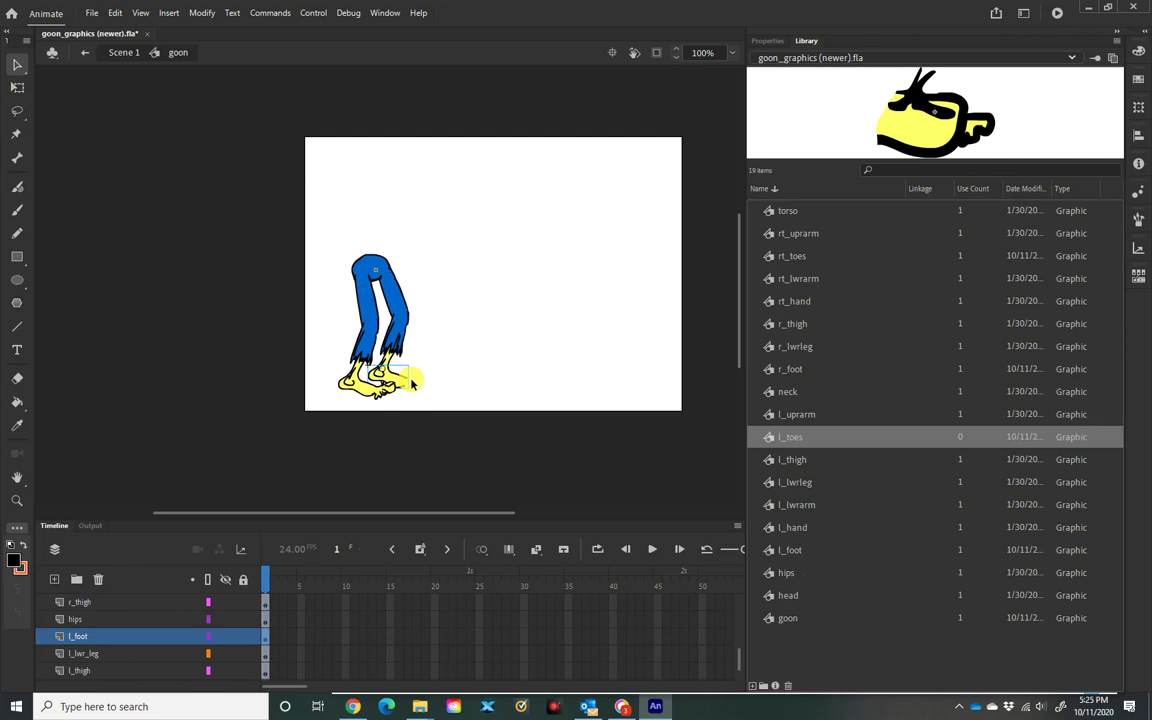
key("ctrl+equal")
key("ctrl+equal")
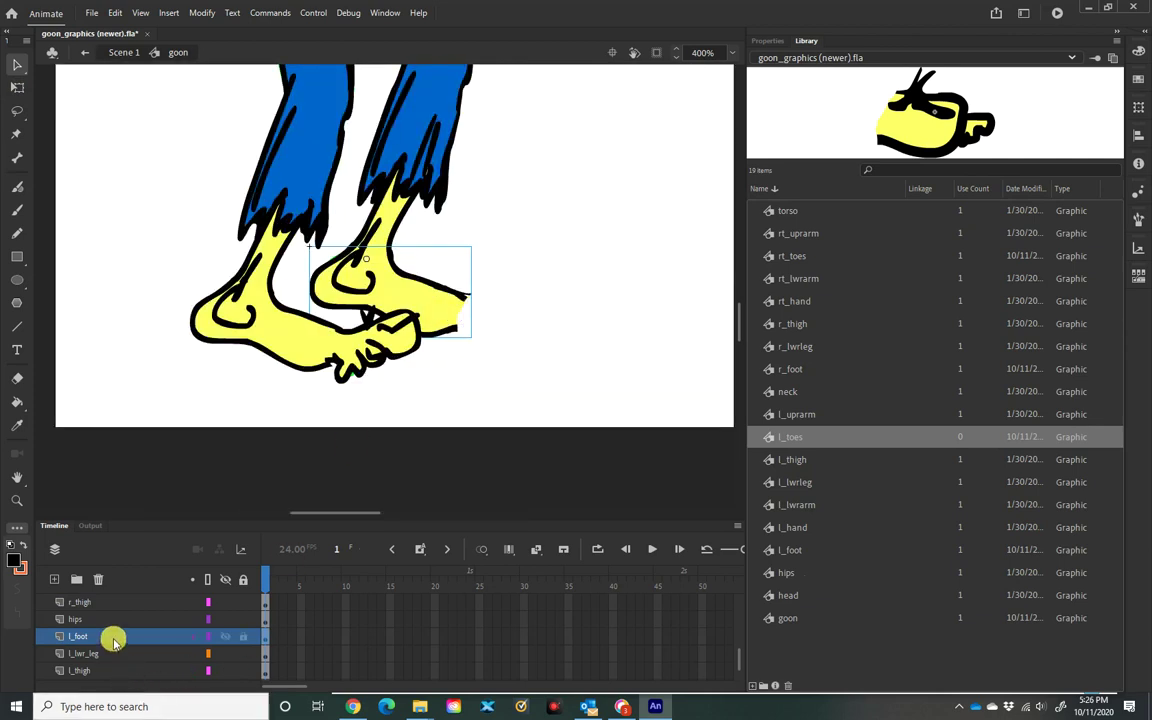
Add a new layer directly above the l_foot layer and name it l_toes.
left_click(52, 580)
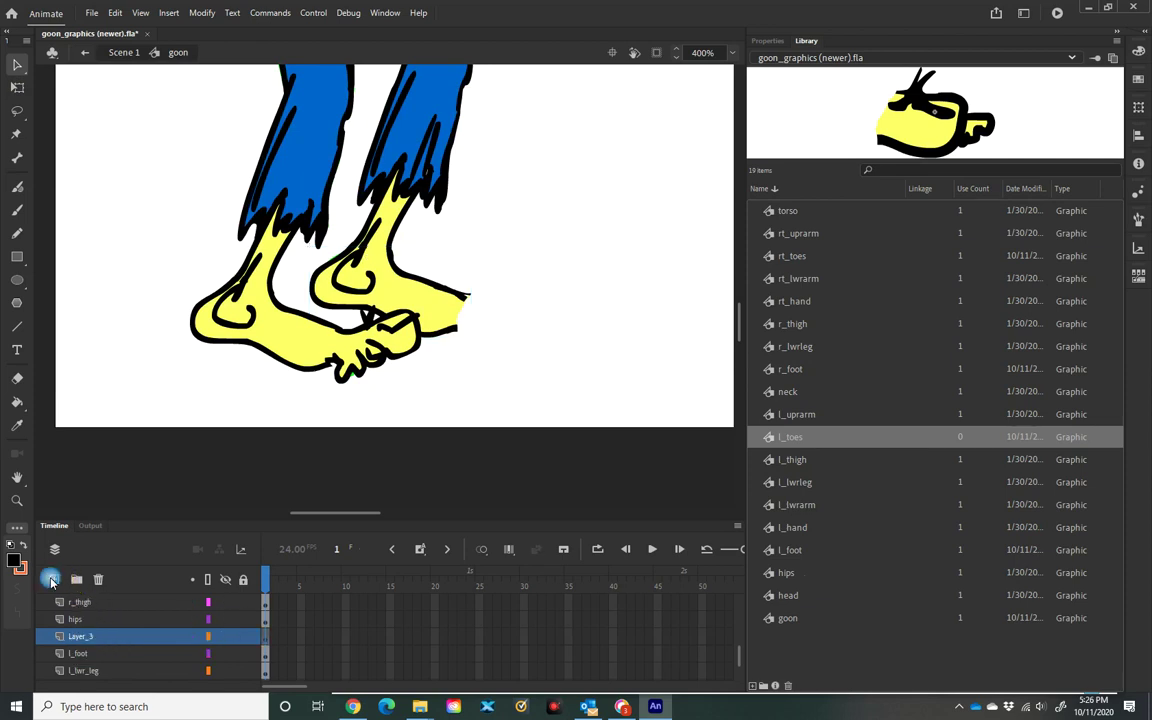
double_click(80, 636)
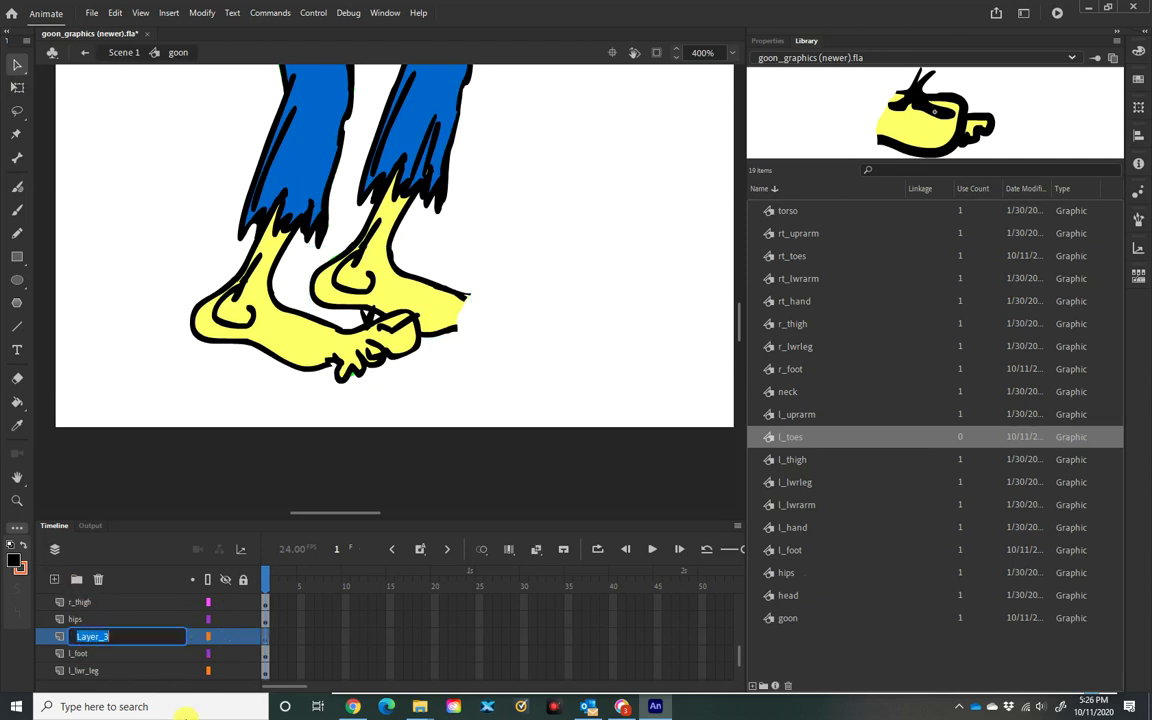
type("l_toes")
key("Return")
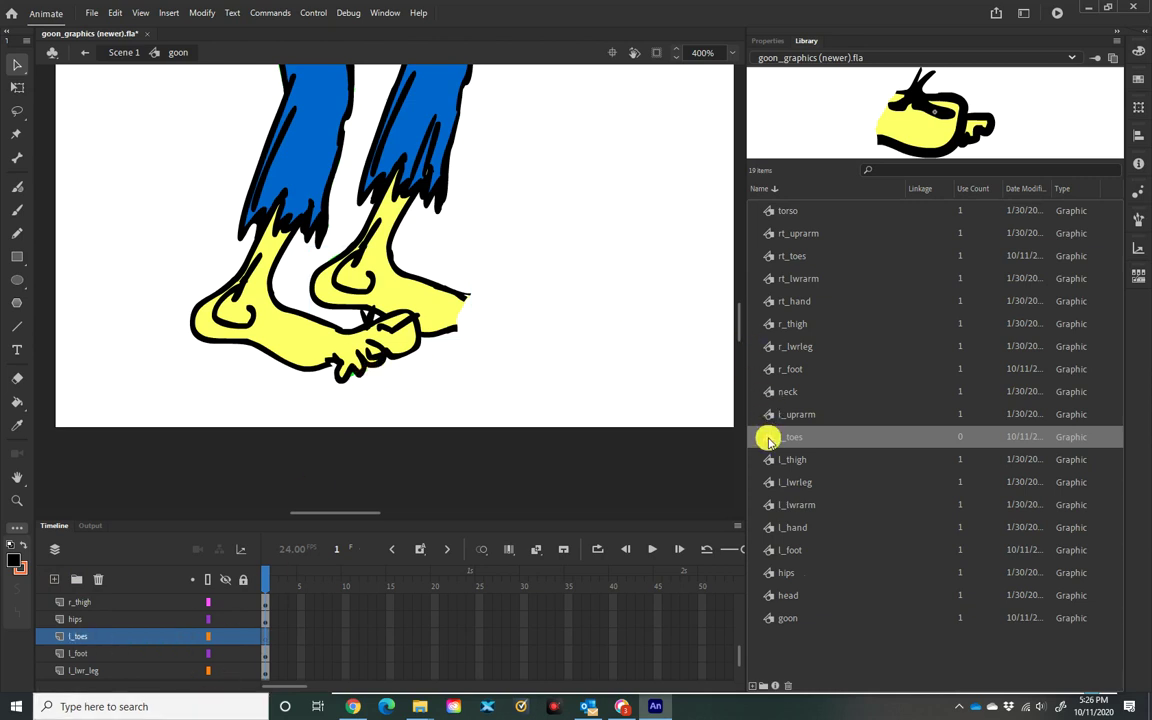
Place an instance of l_toes on its layer at the left foot's cut end, and nudge the right toes slightly on their foot.
left_click_drag(594, 265, 488, 305)
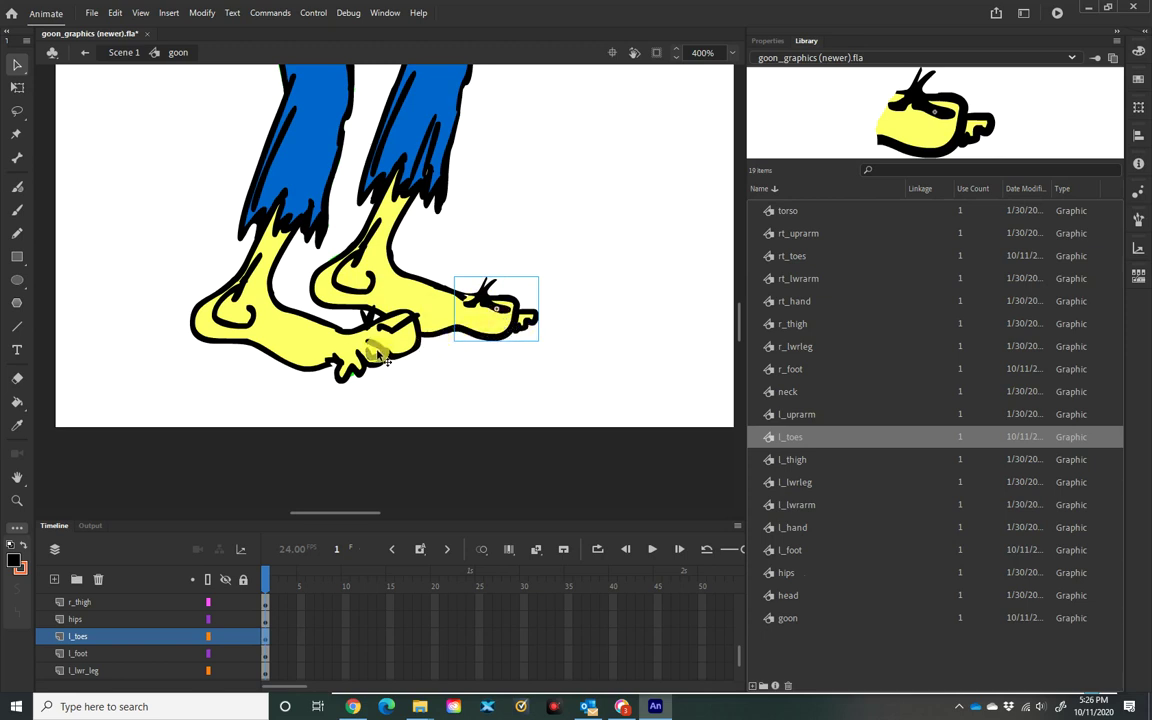
mouse_move(378, 352)
left_mouse_down()
mouse_move(397, 360)
mouse_move(383, 358)
left_mouse_up()
left_click(465, 300)
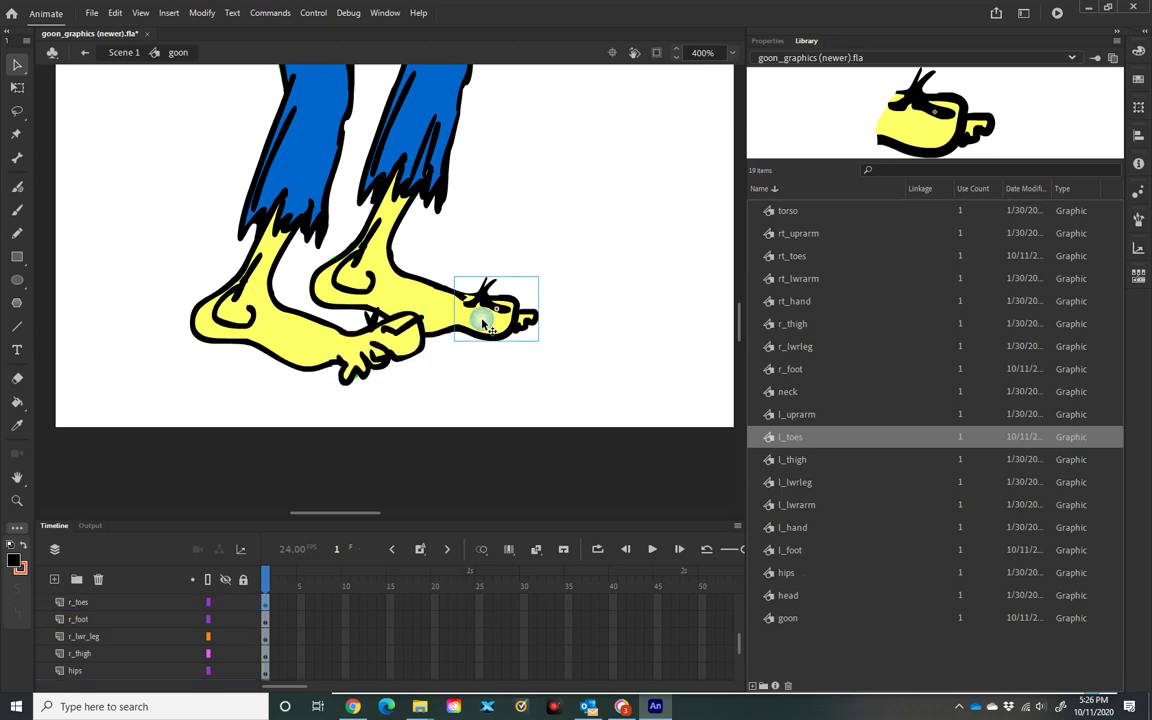
Inside the rt_toes symbol, sample the foot's yellow as fill, undo the recolouring of the toes, and choose the Classic Brush with no stroke colour.
double_click(372, 354)
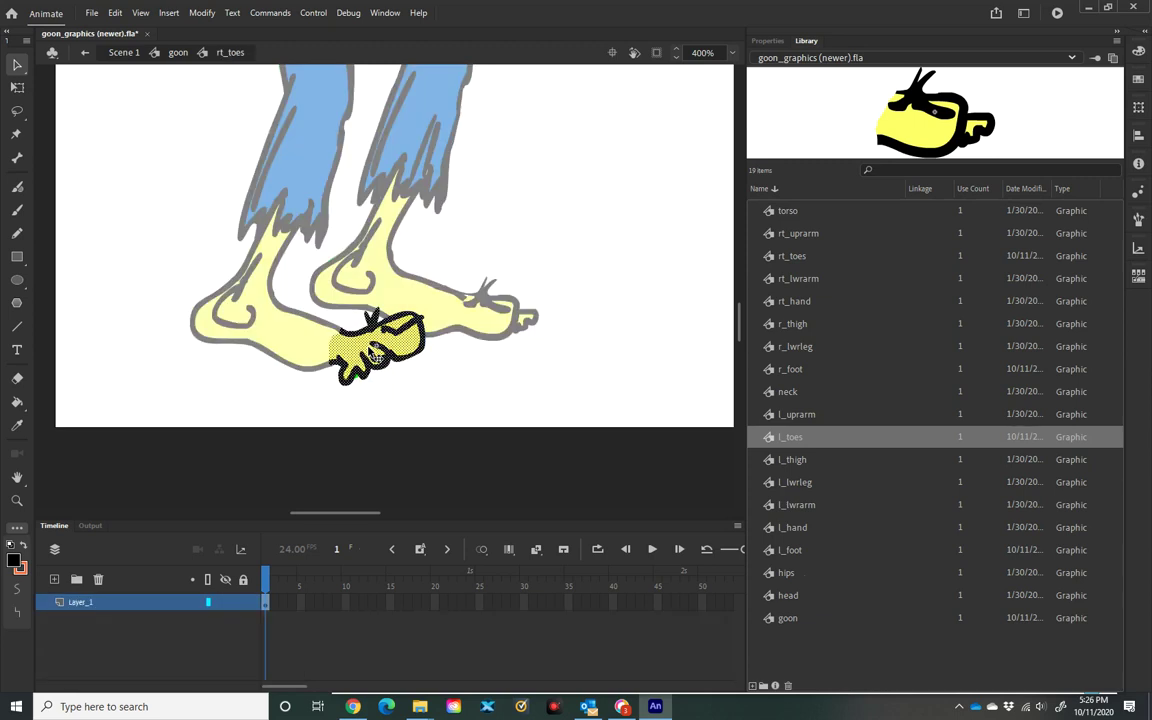
left_click(16, 213)
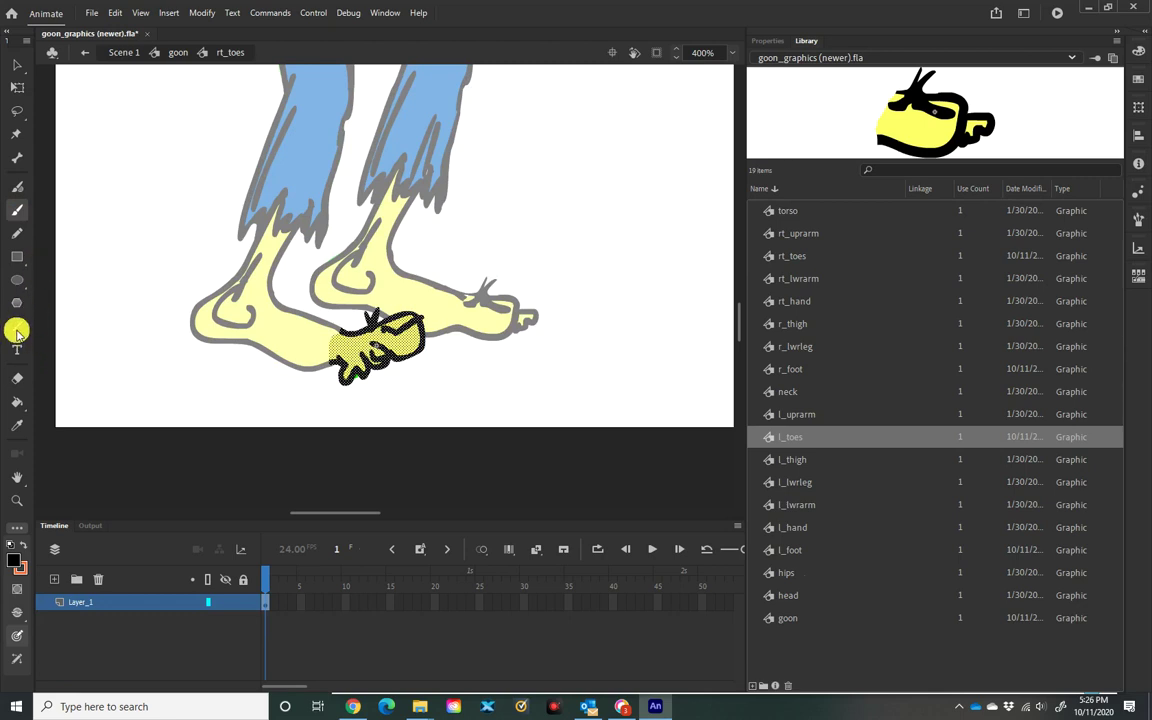
left_click(18, 425)
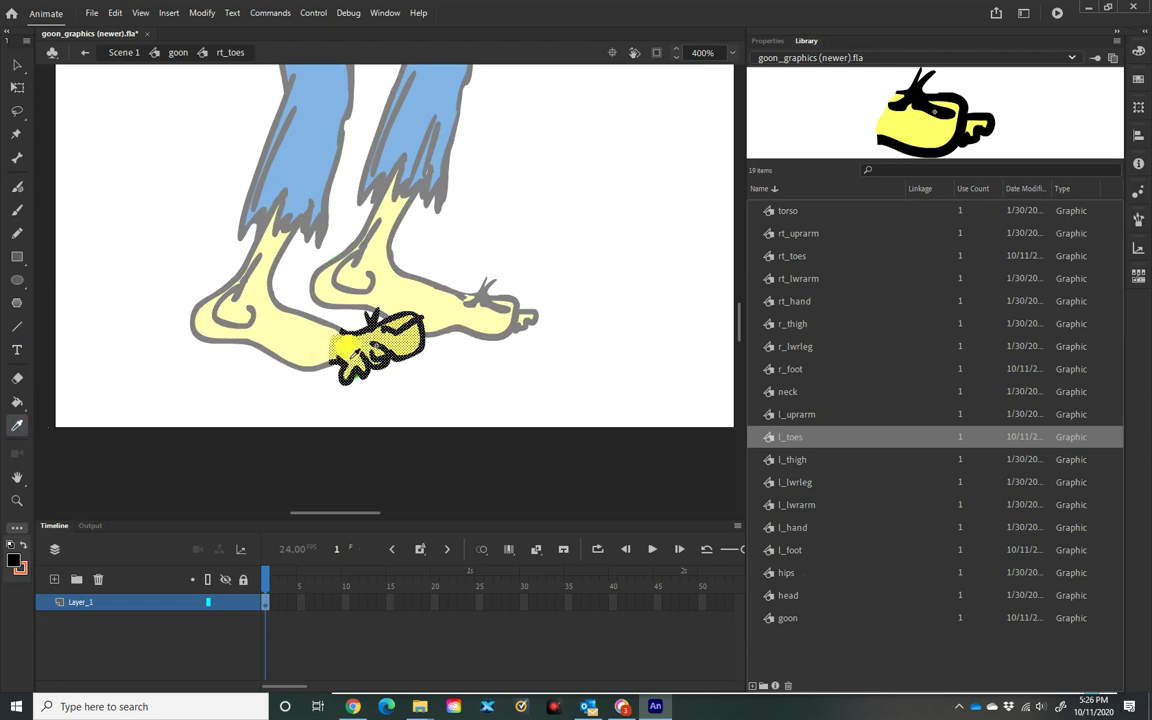
left_click(318, 320)
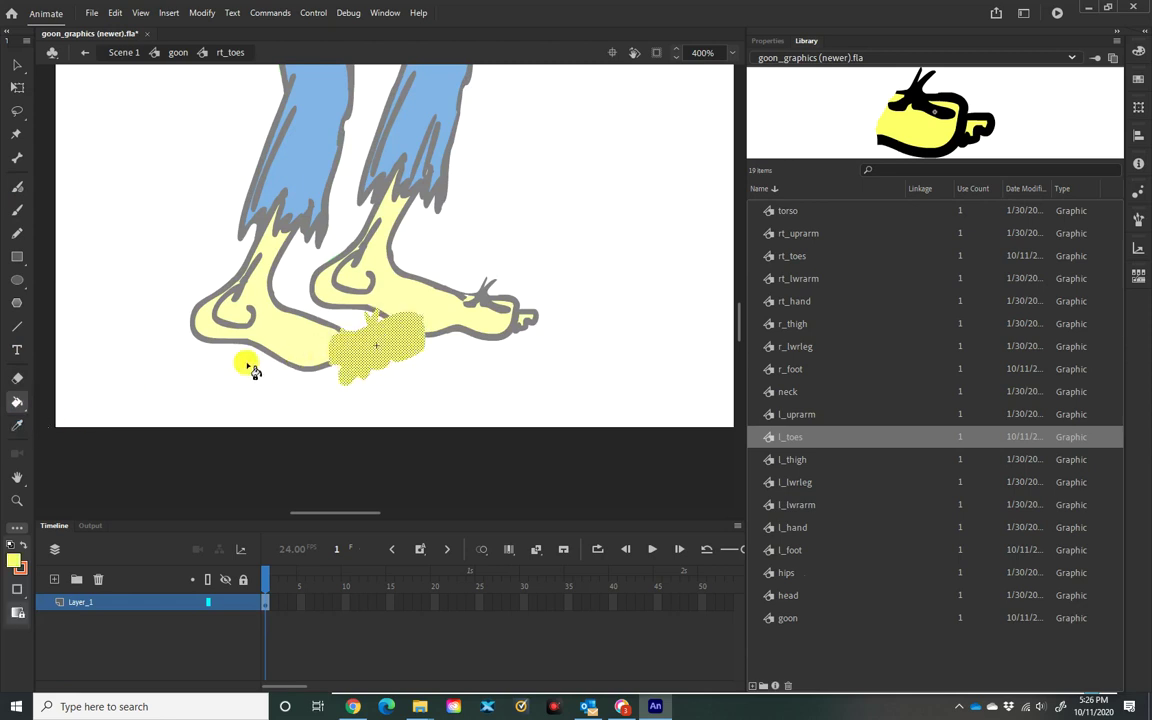
key("ctrl+z")
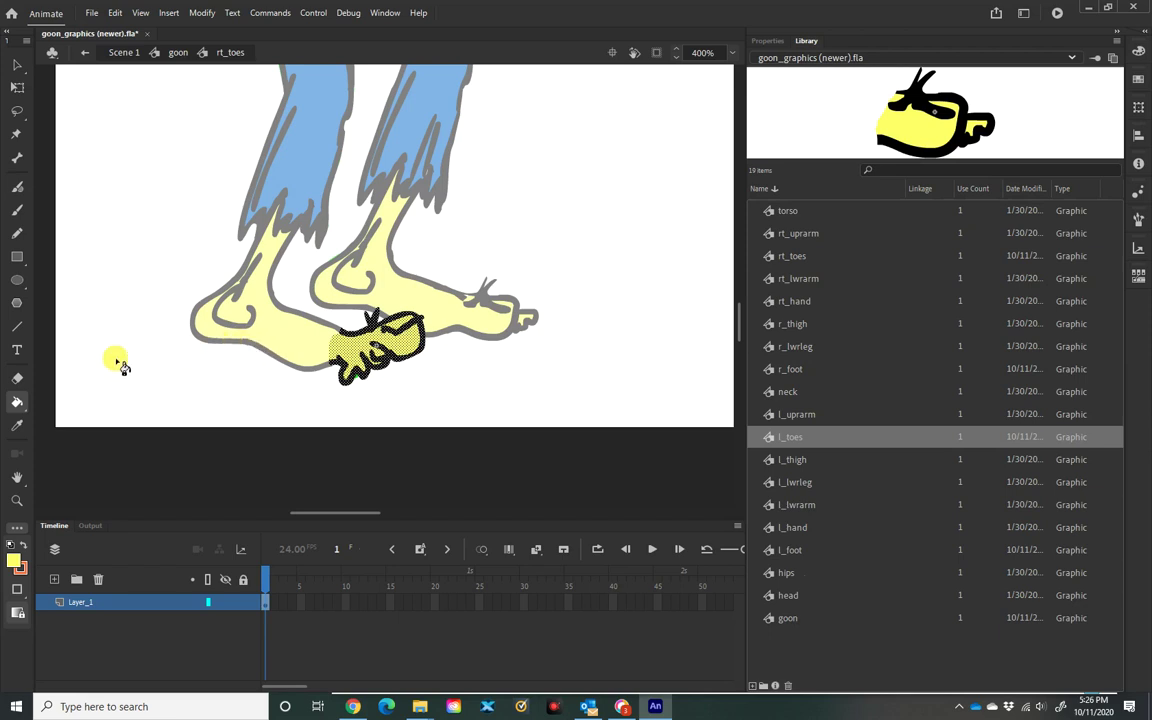
left_click(17, 208)
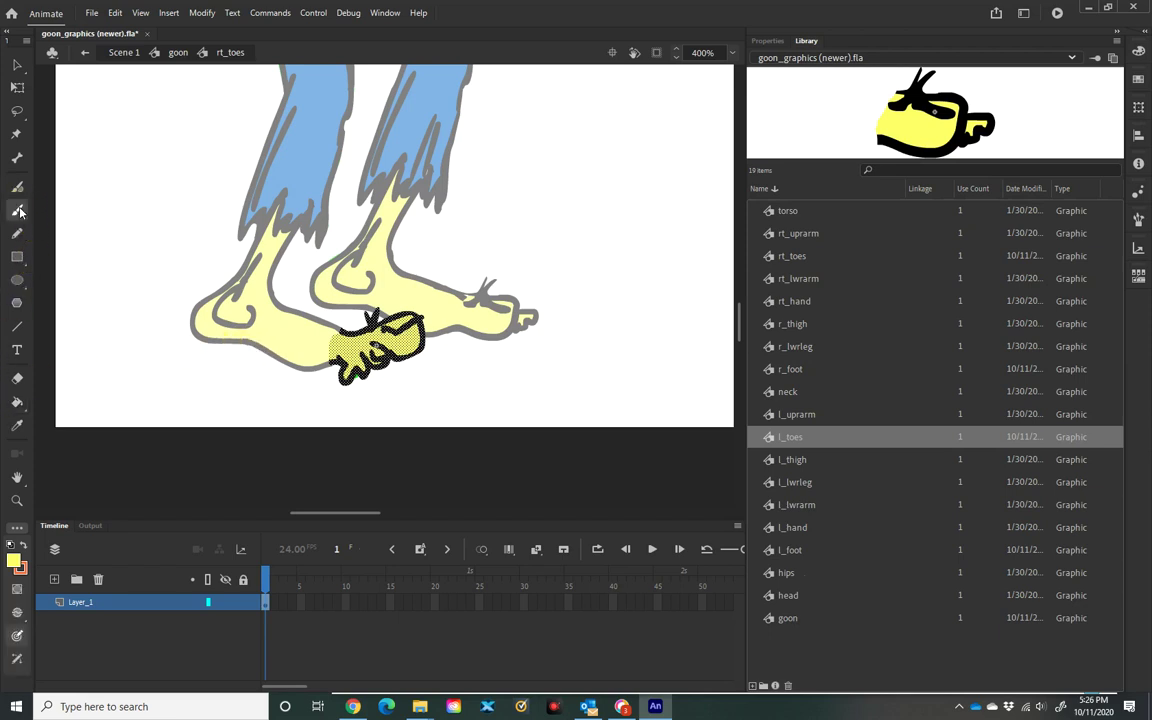
left_click(17, 564)
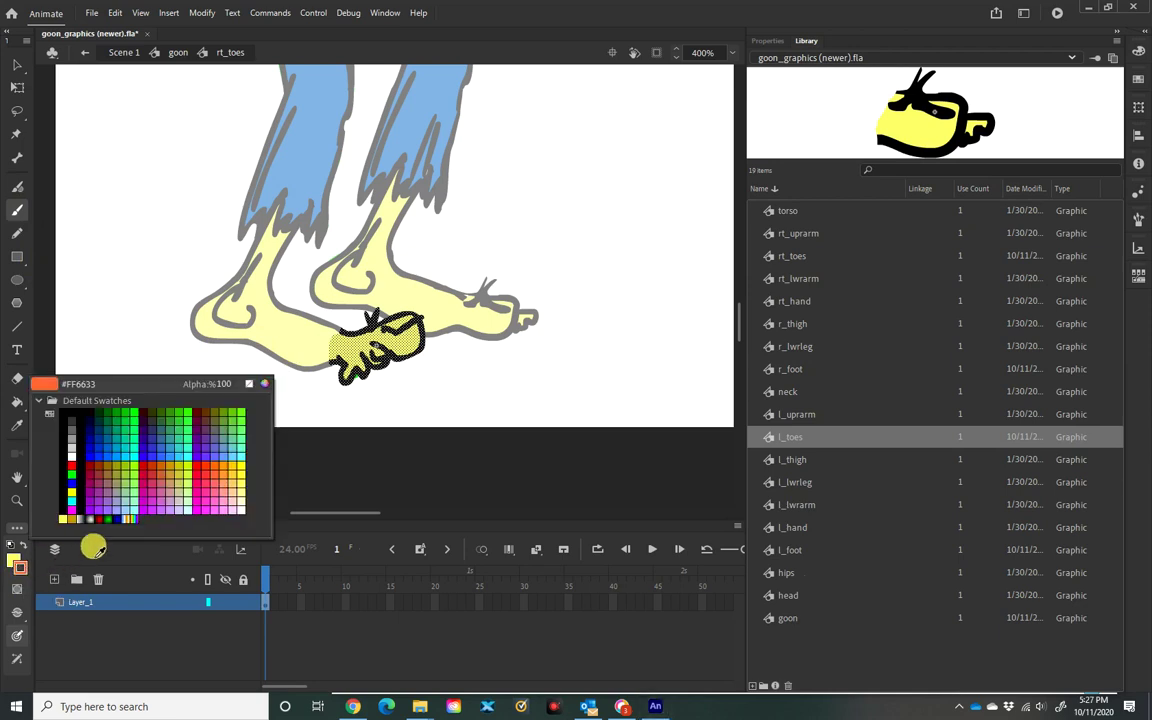
key("Escape")
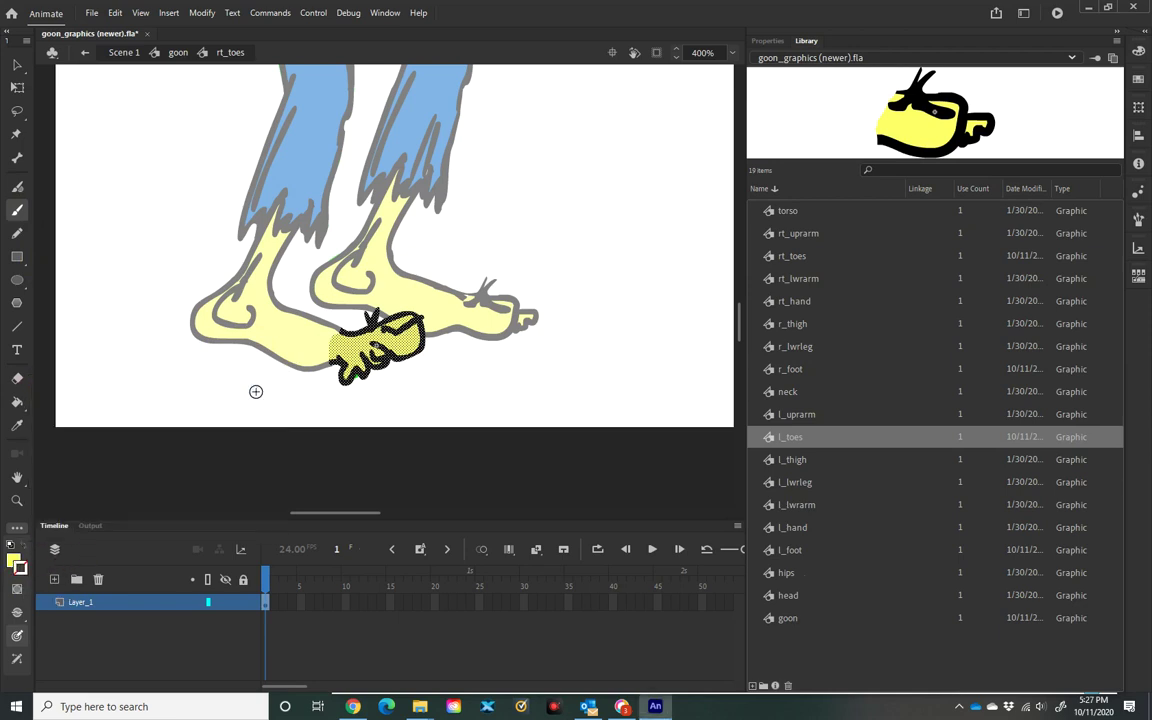
Try to paint a yellow overlap on the foot-side end of the right toes at brush size 16, and undo the strokes.
key("ctrl+z")
left_click_drag(382, 388, 341, 382)
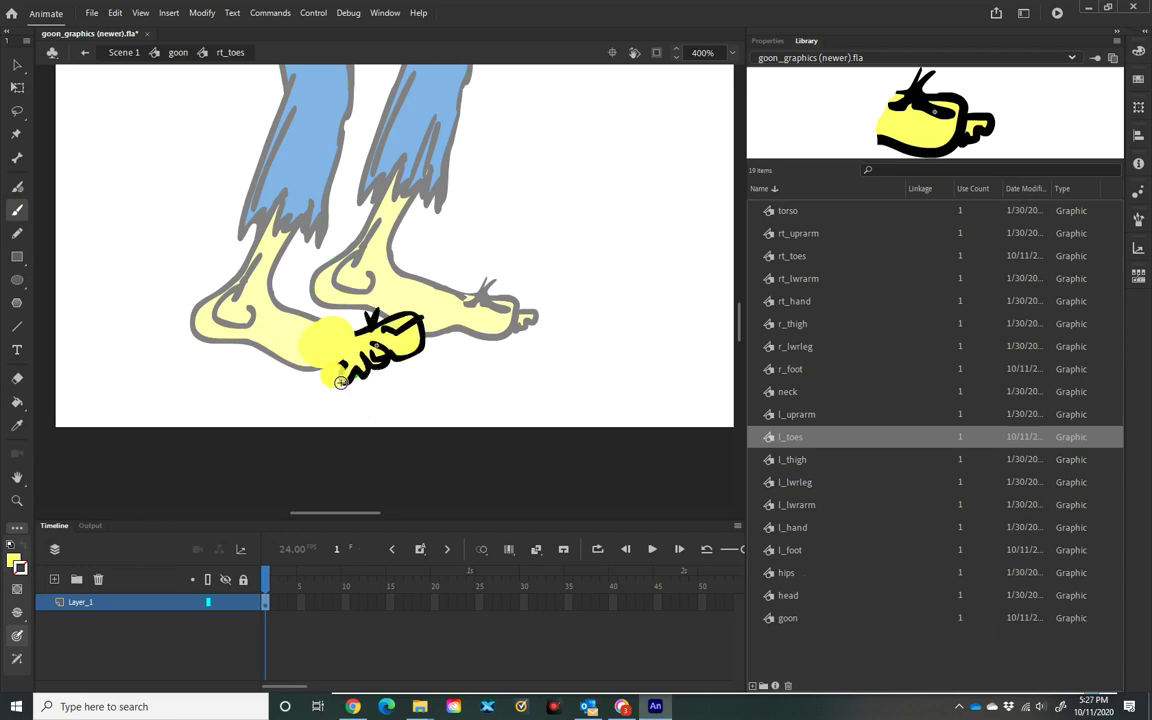
key("ctrl+z")
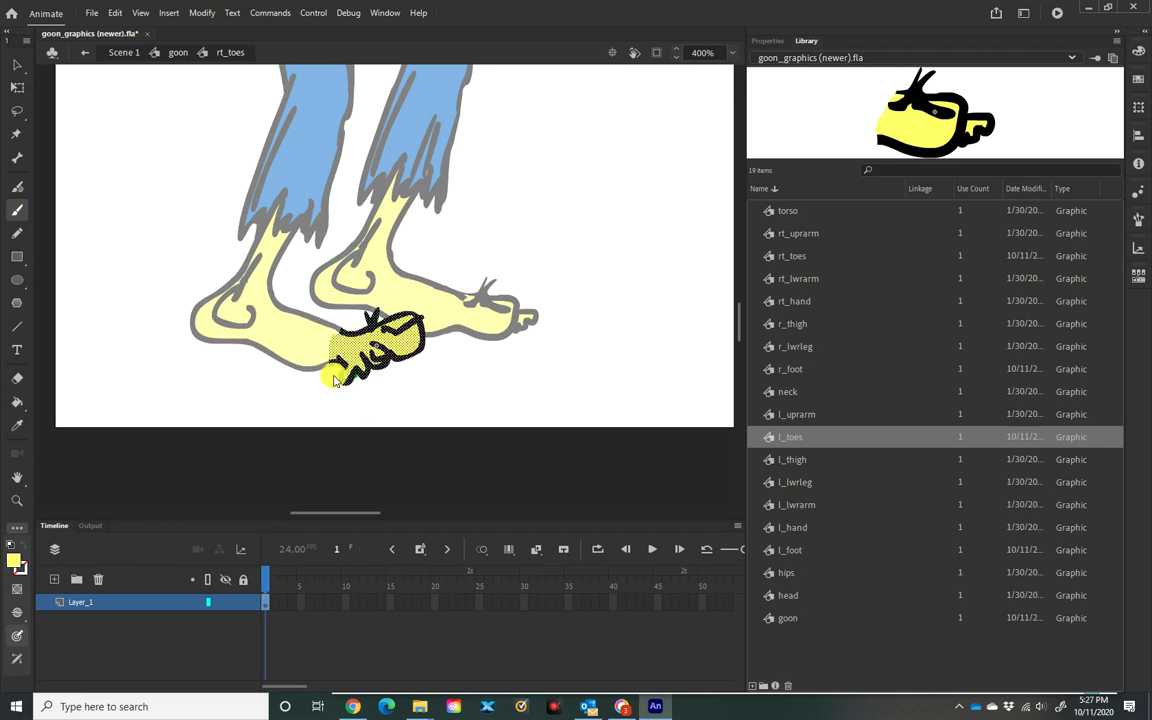
key("ctrl+z")
Try a smaller Classic Brush of size 9 for the yellow overlap on the right toes, and undo the stroke.
left_click(776, 40)
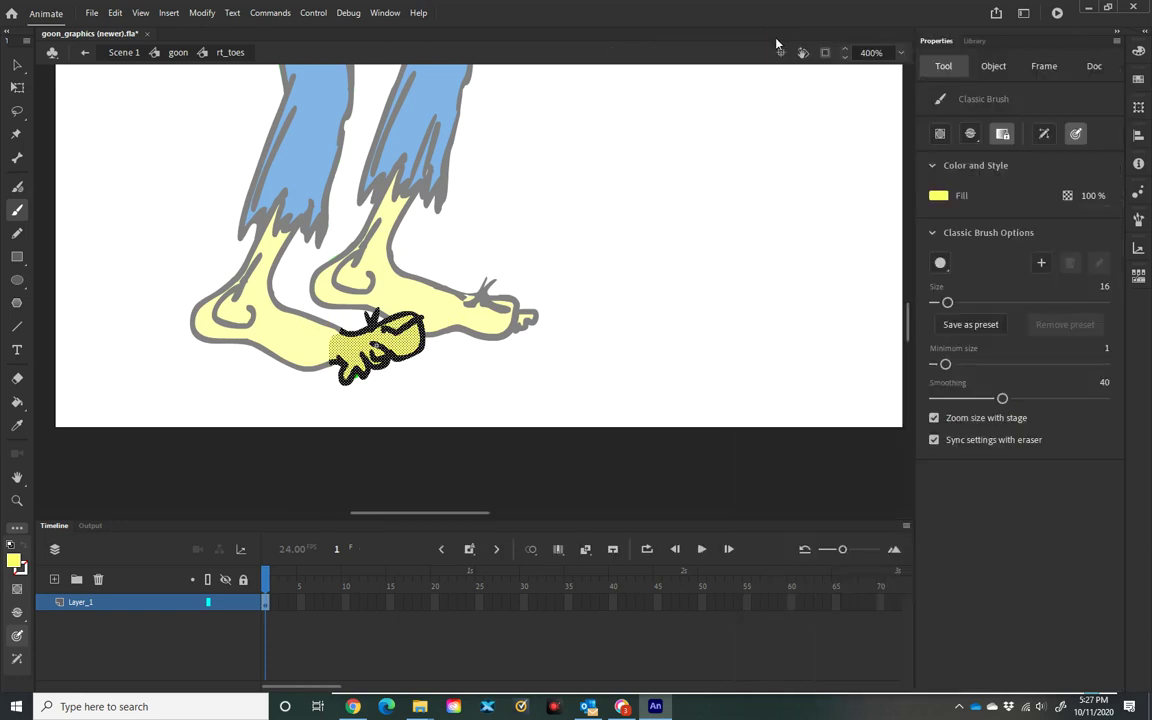
left_click_drag(960, 312, 942, 307)
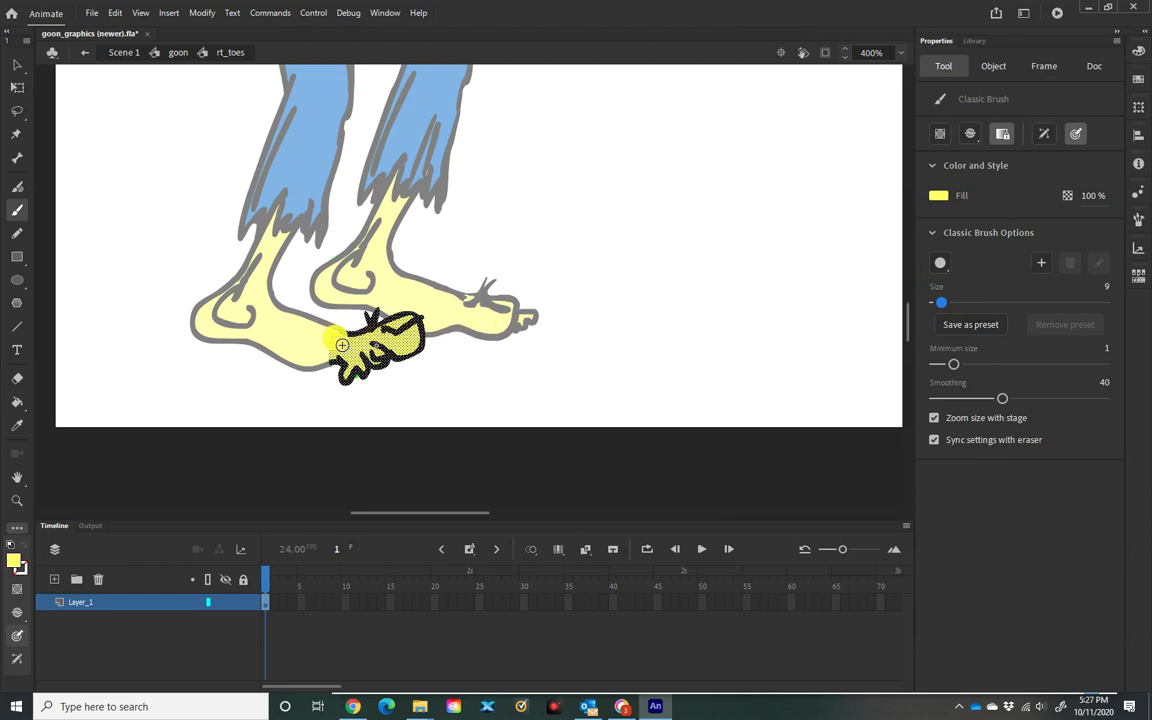
mouse_move(335, 339)
left_mouse_down()
mouse_move(320, 346)
mouse_move(350, 380)
left_mouse_up()
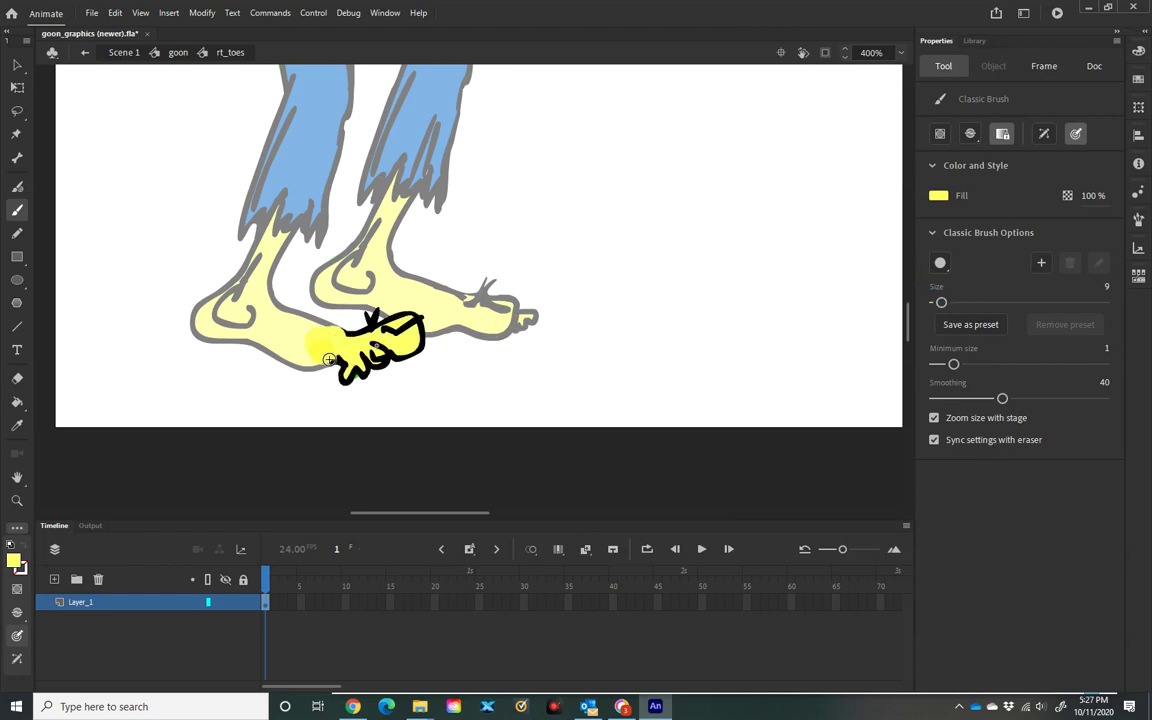
key("ctrl+z")
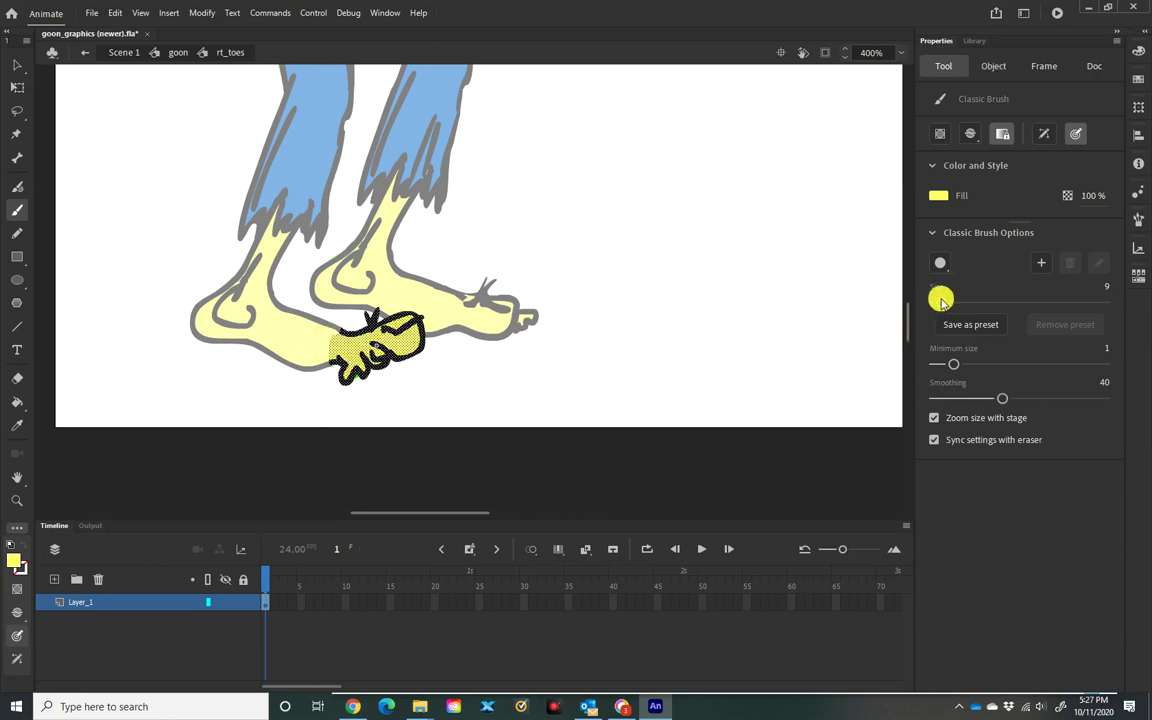
Set the Classic Brush size to 6, paint a rounded yellow overlap on the foot-side end of the right toes, and return to the goon symbol.
mouse_move(941, 303)
left_click_drag(941, 303, 938, 304)
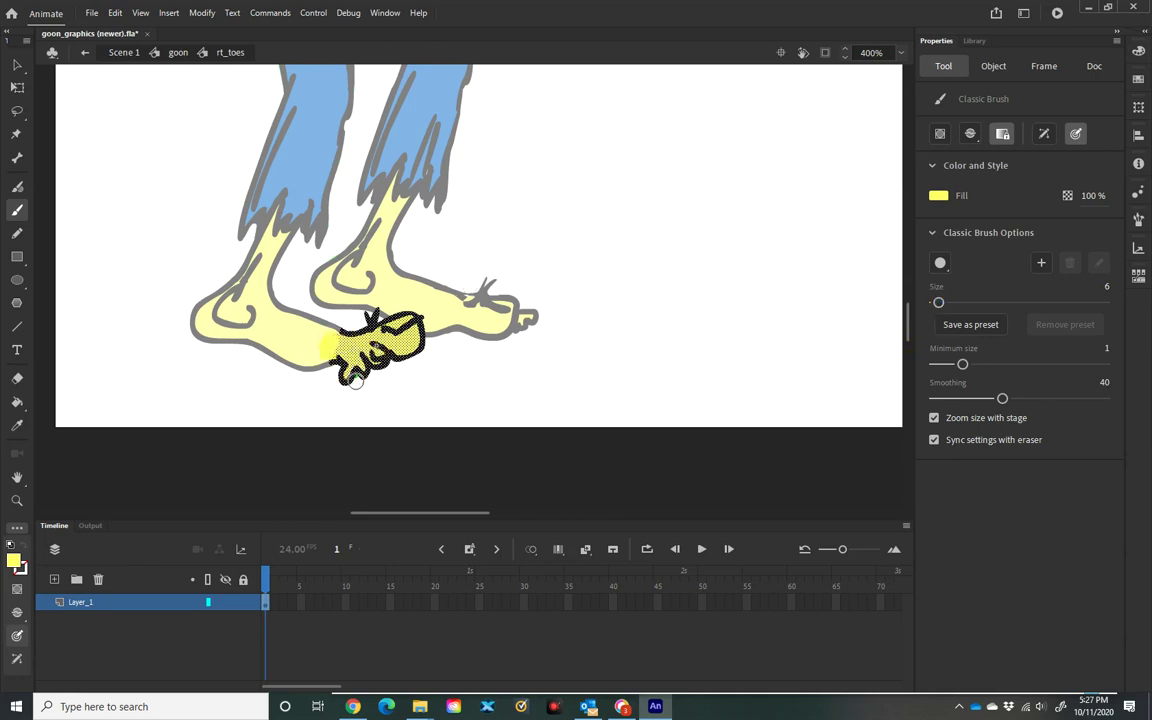
key("ctrl+shift+a")
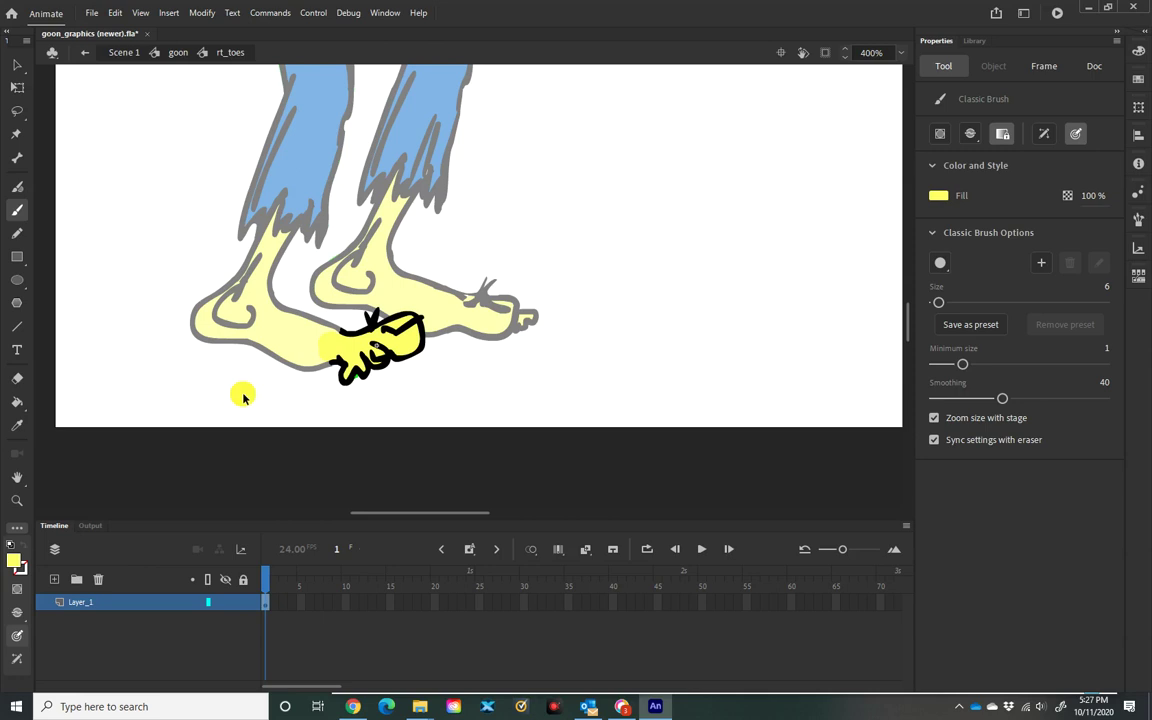
double_click(243, 397)
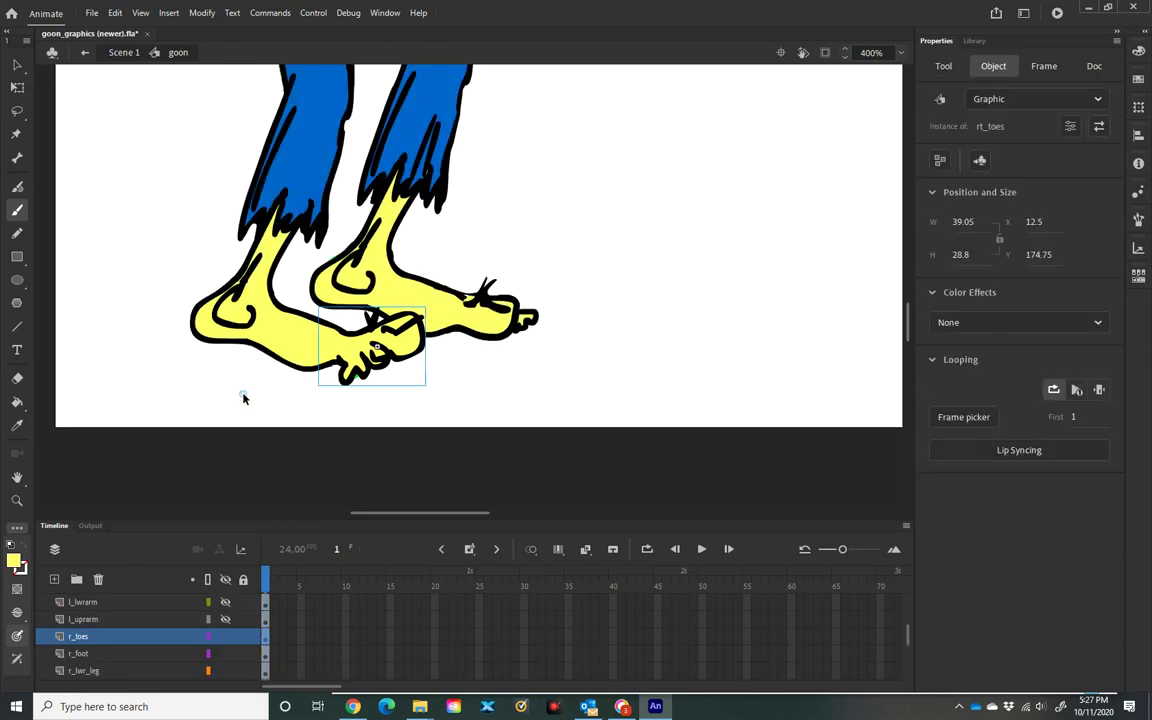
Inside the r_foot symbol, paint a rounded yellow overlap on the toe-side end of the foot and return to the goon symbol.
left_click(298, 353)
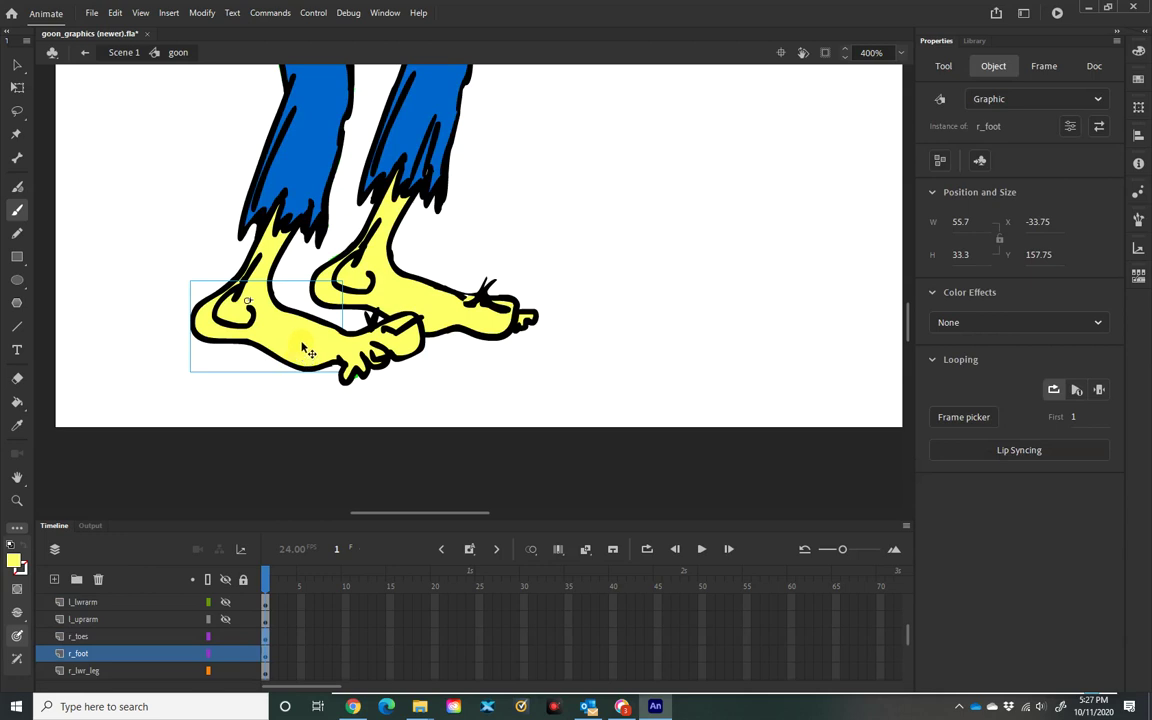
double_click(302, 345)
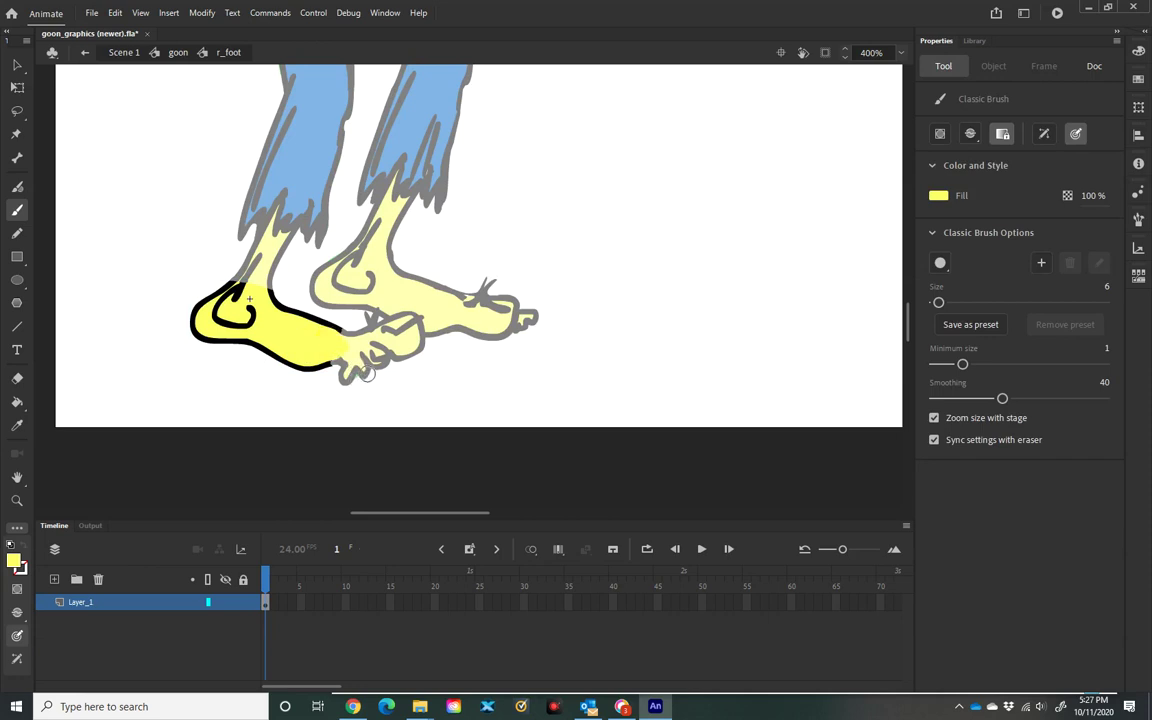
left_click_drag(331, 352, 339, 359)
key("ctrl+e")
Move the right toes' transformation point to the joint with the foot, and rotate the toes slightly around it using Free Transform.
left_click(392, 348, "ctrl")
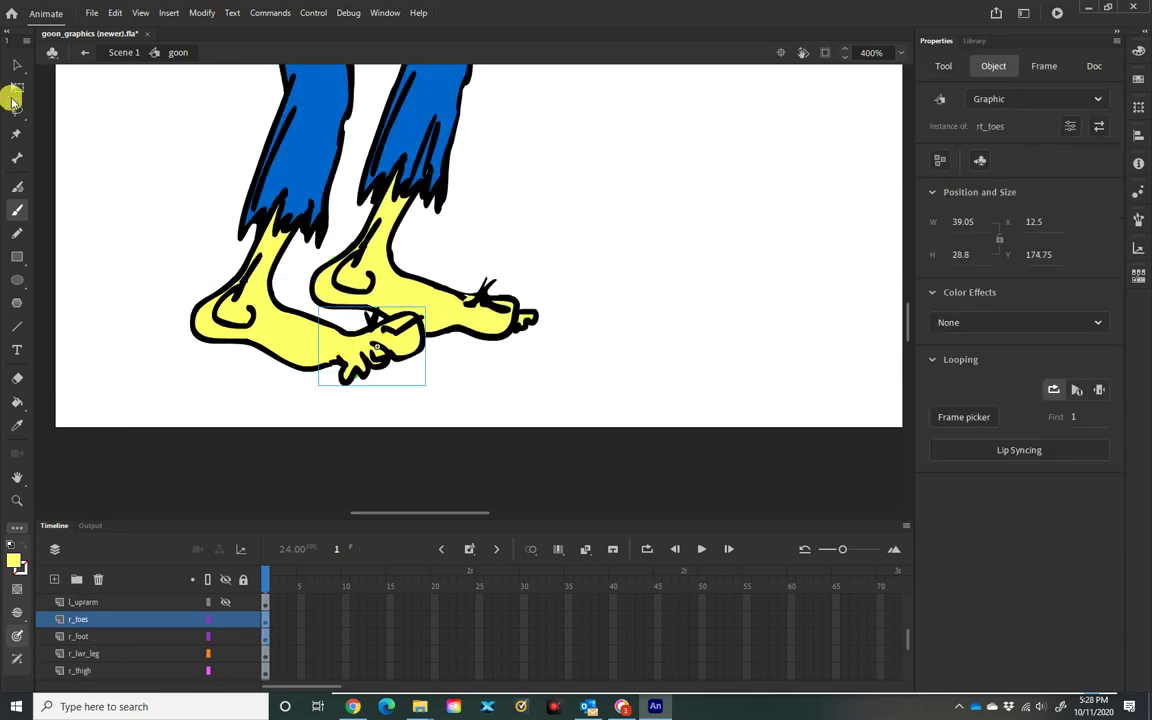
left_click(14, 95)
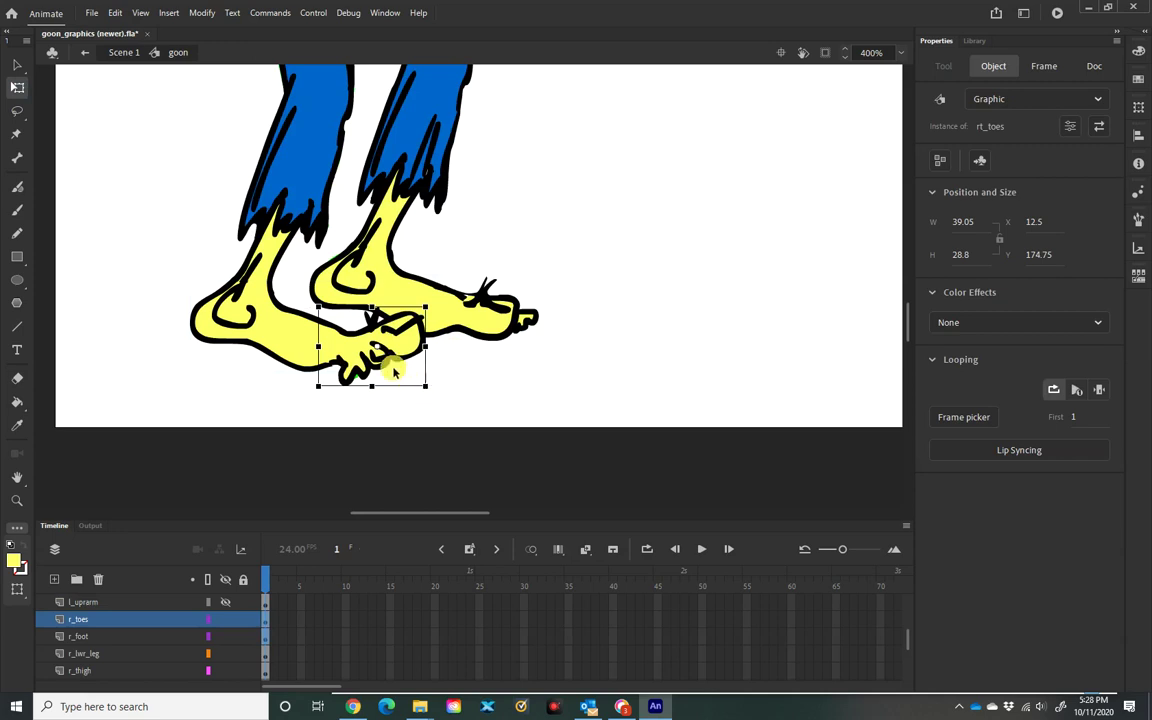
left_click_drag(376, 347, 344, 349)
left_click_drag(432, 401, 430, 370)
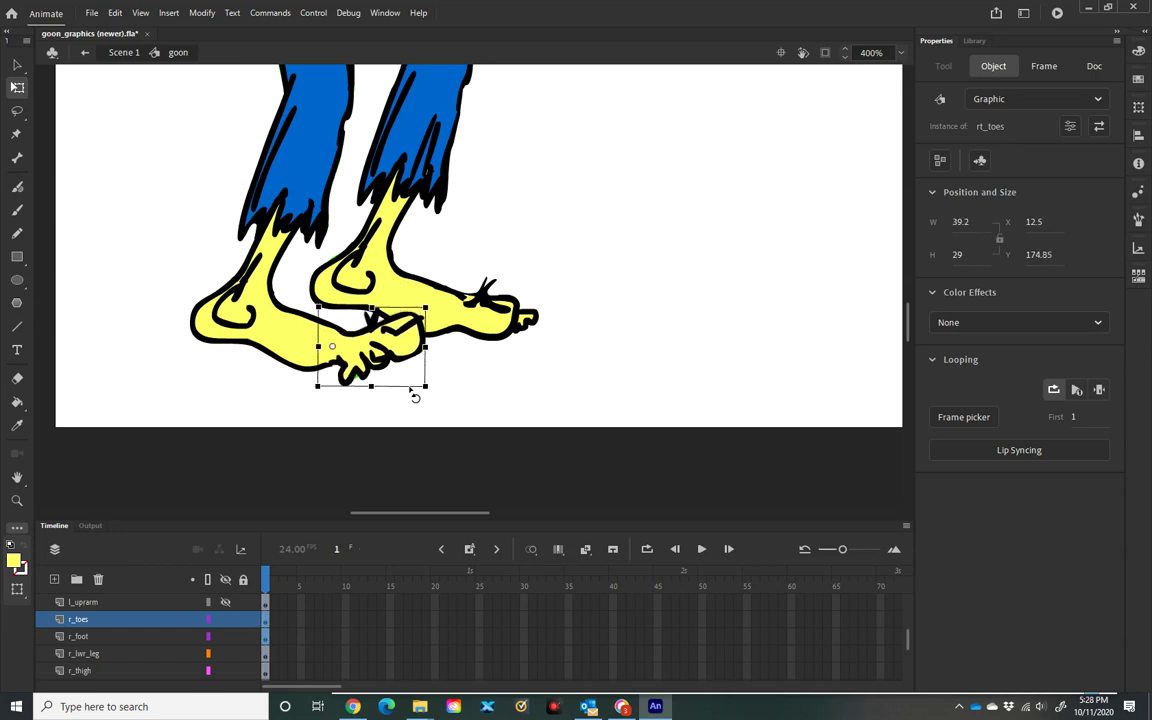
left_click_drag(415, 396, 416, 398)
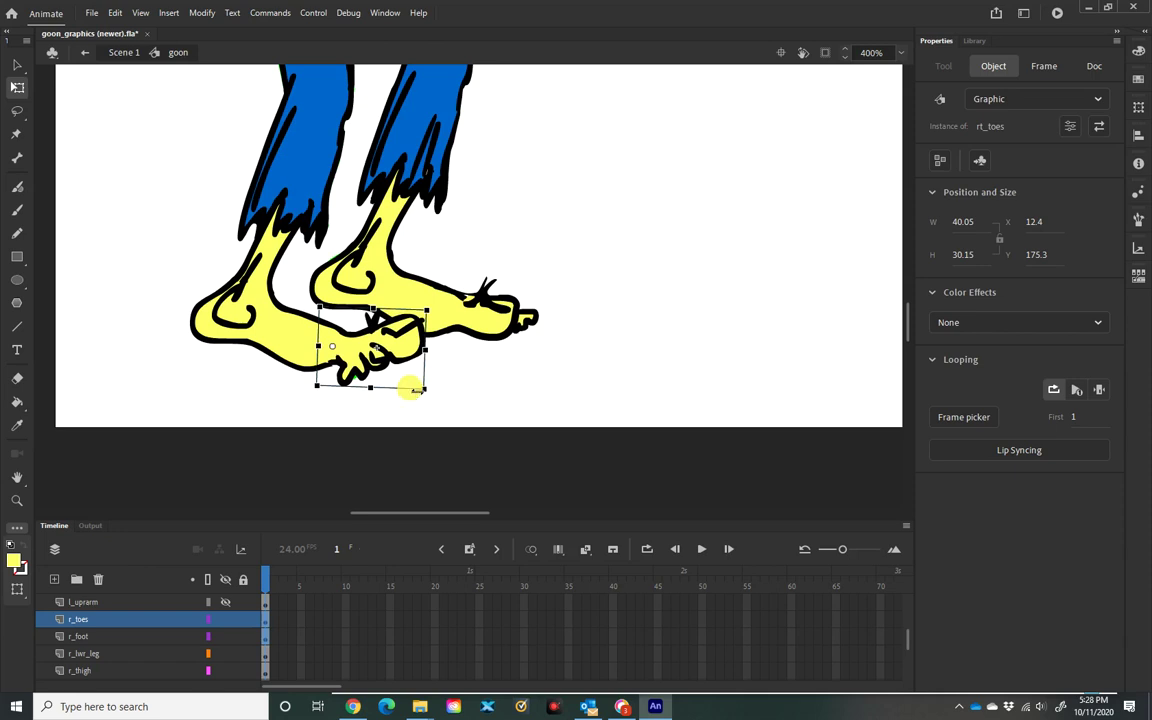
Inside the l_toes symbol, paint a rounded yellow overlap on the foot-side end of the left toes, and return to the goon symbol.
left_click(17, 64)
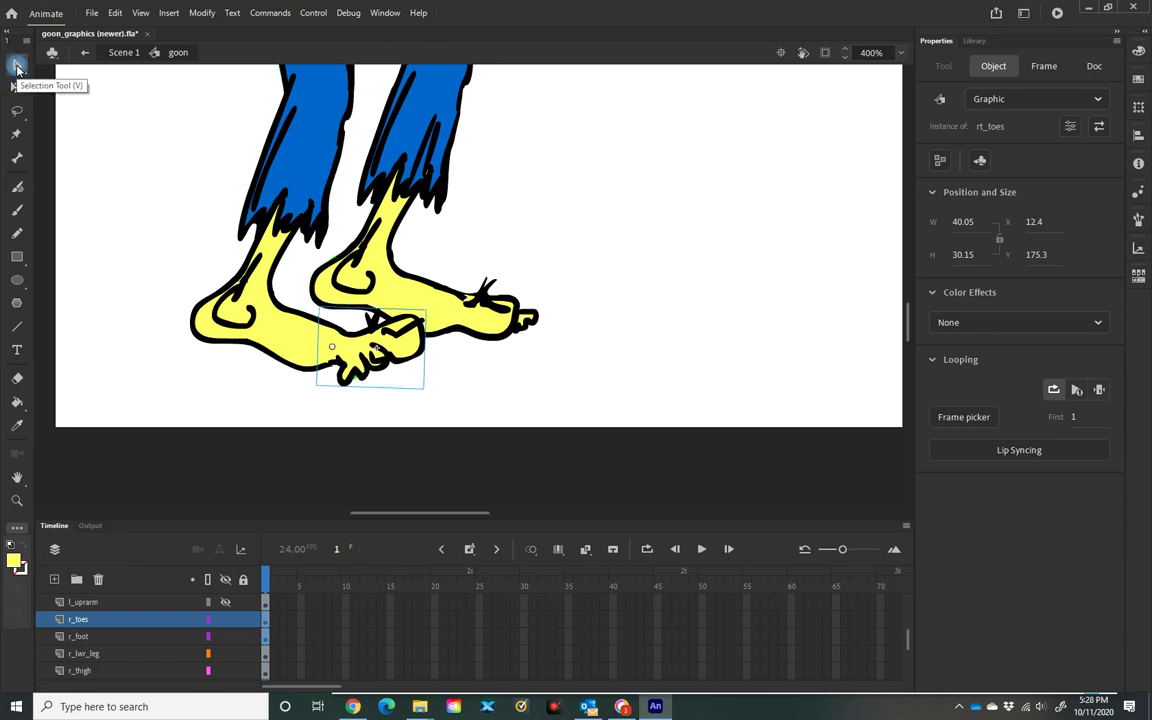
left_click(489, 325)
double_click(489, 325)
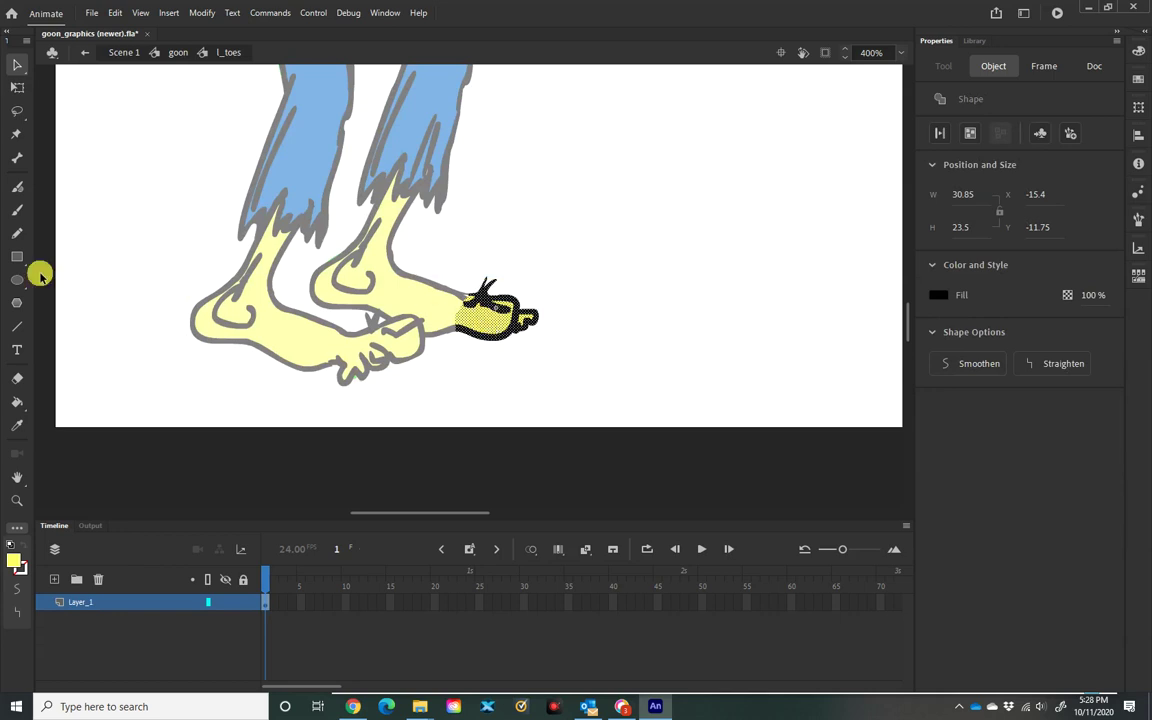
left_click(17, 210)
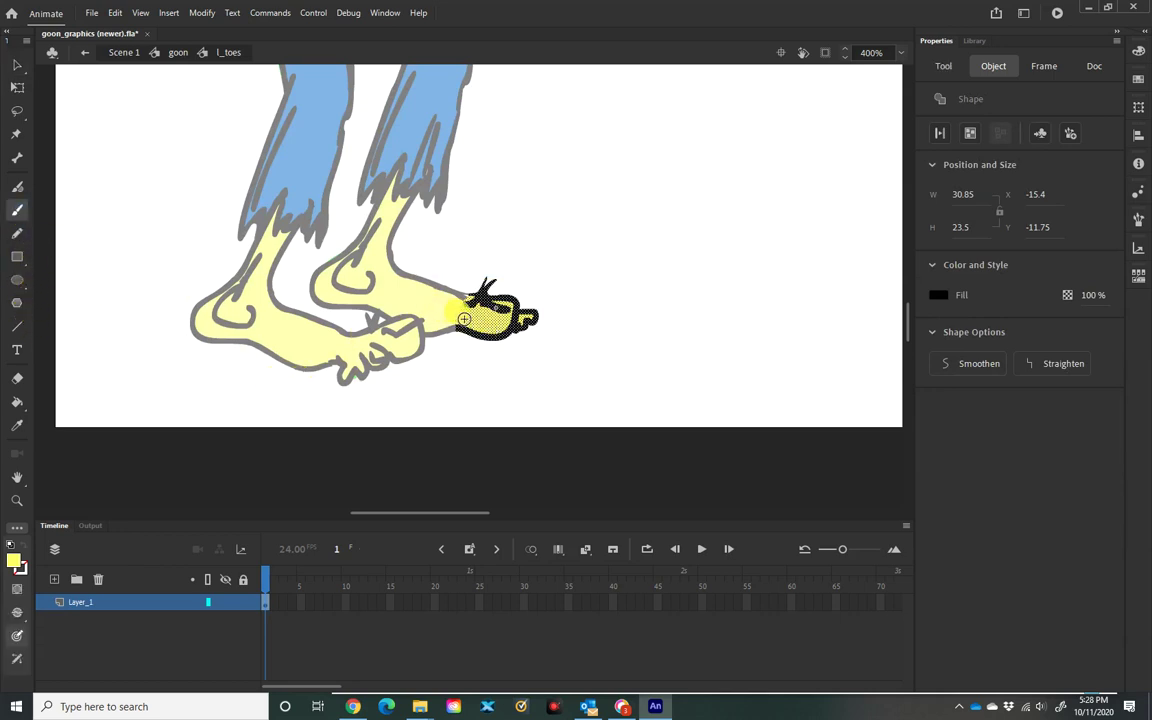
left_click_drag(464, 319, 482, 336)
left_click_drag(453, 309, 458, 320)
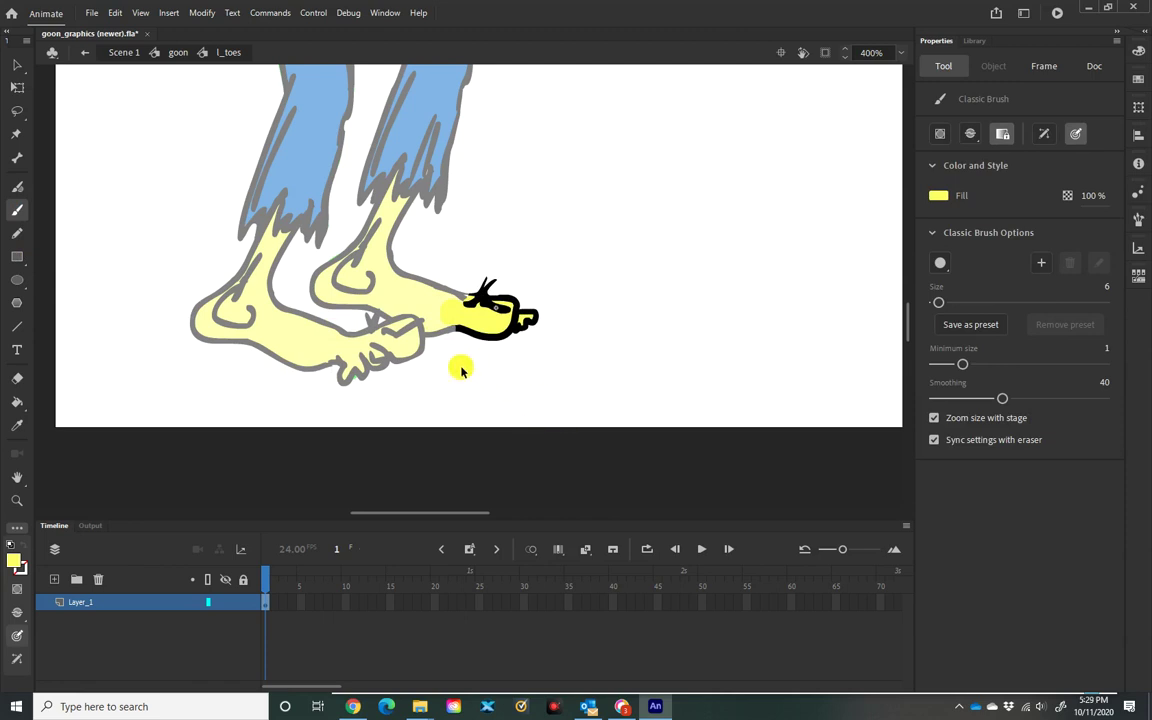
key("ctrl+e")
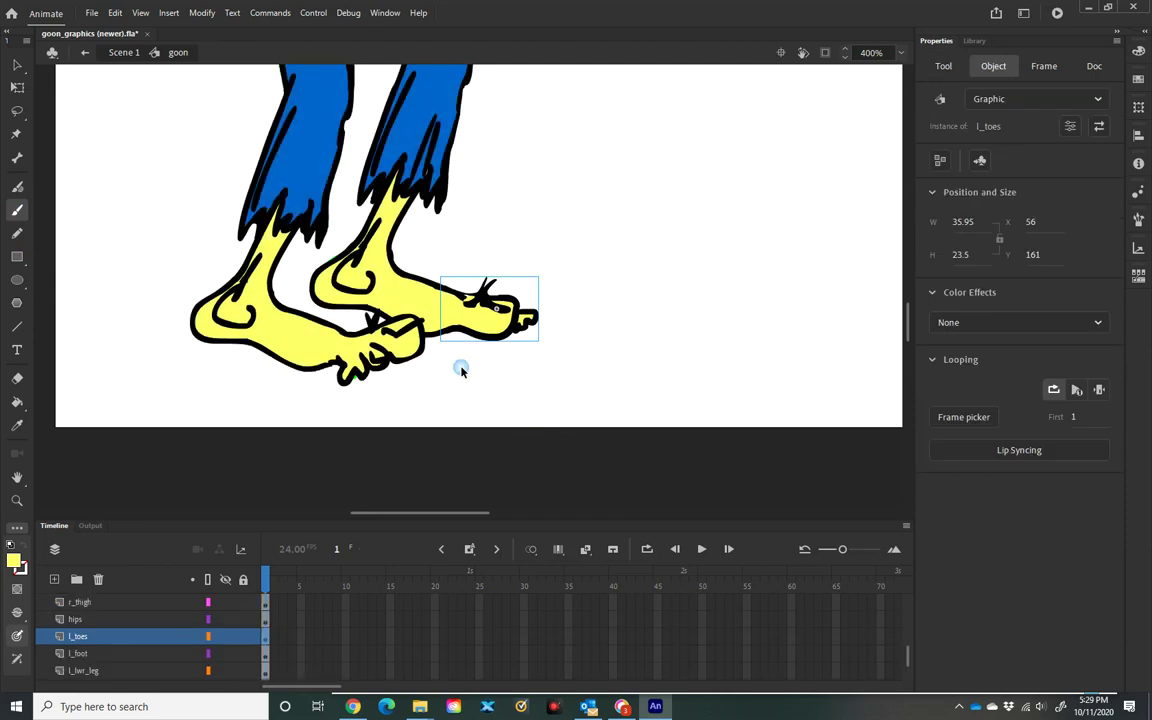
Inside the l_foot symbol, paint a rounded yellow overlap on the toe-side end of the left foot.
left_click(425, 310)
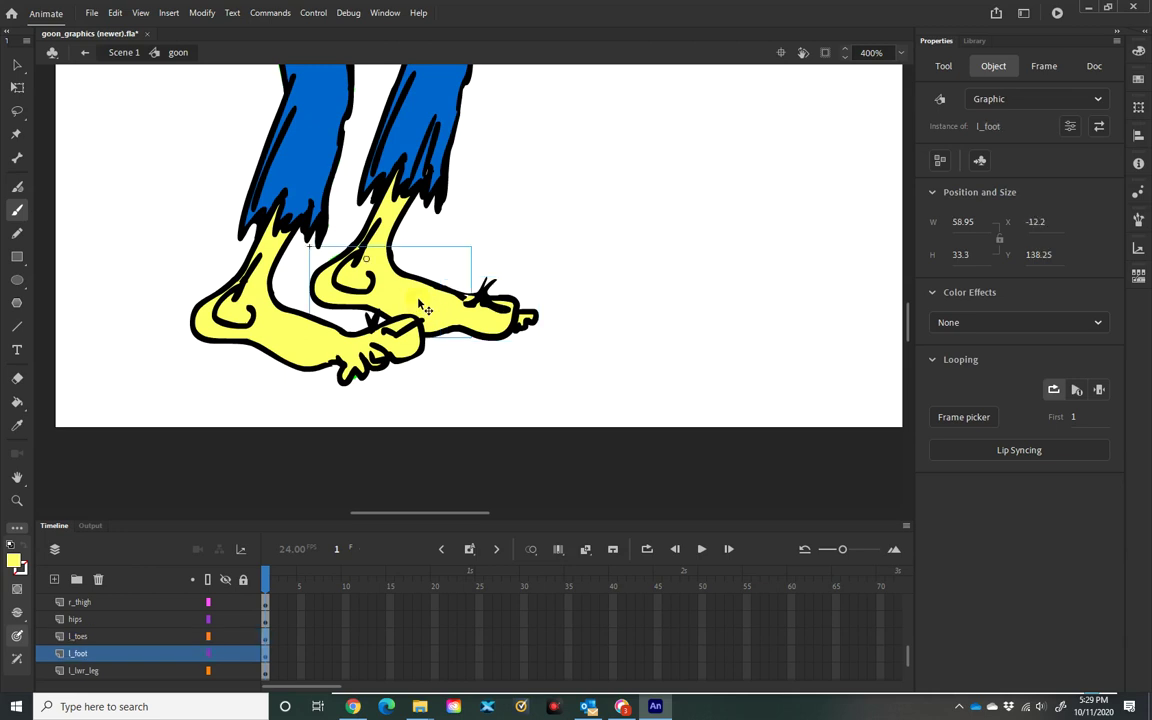
double_click(425, 310)
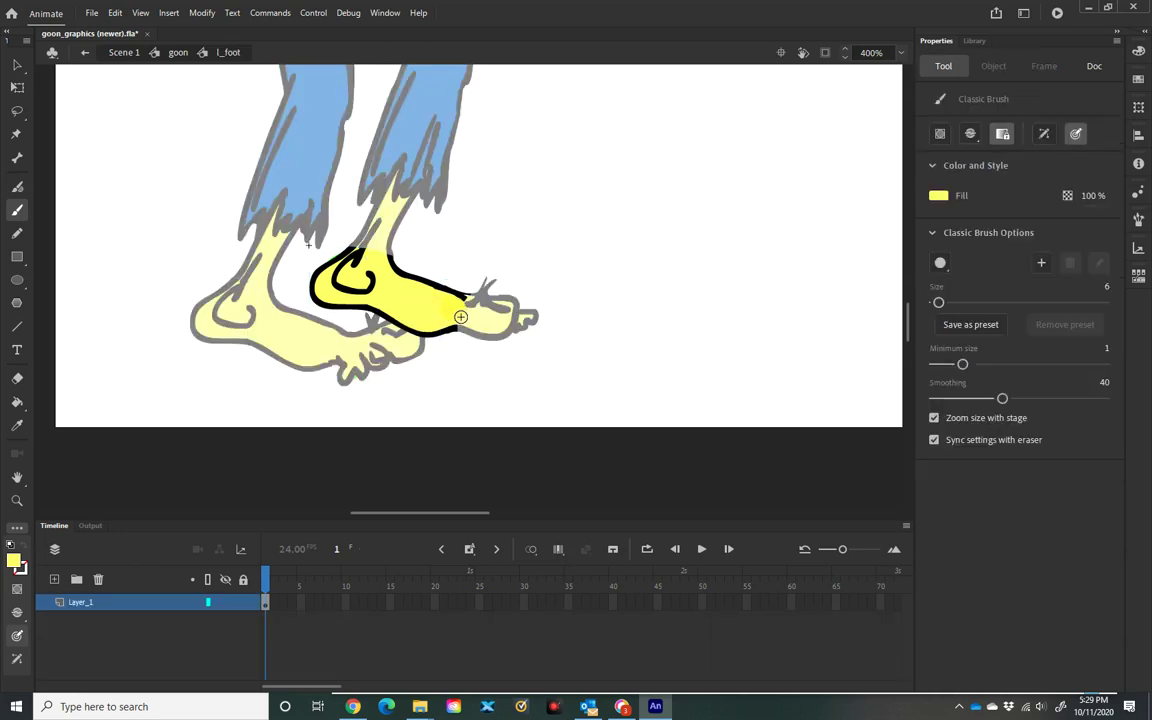
left_click_drag(464, 316, 466, 318)
left_click_drag(465, 299, 474, 311)
Extend the left foot's outline at the toe joint with a black Classic Brush of size 1, and return to the goon symbol.
left_click_drag(939, 303, 934, 305)
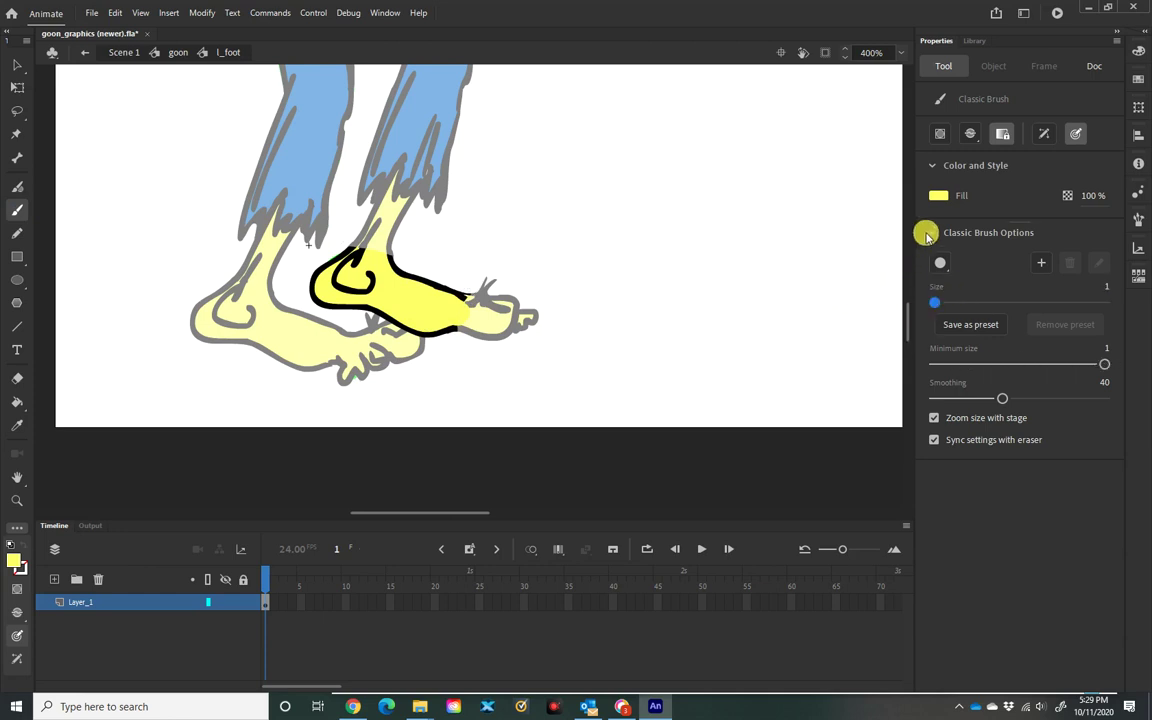
left_click(936, 197)
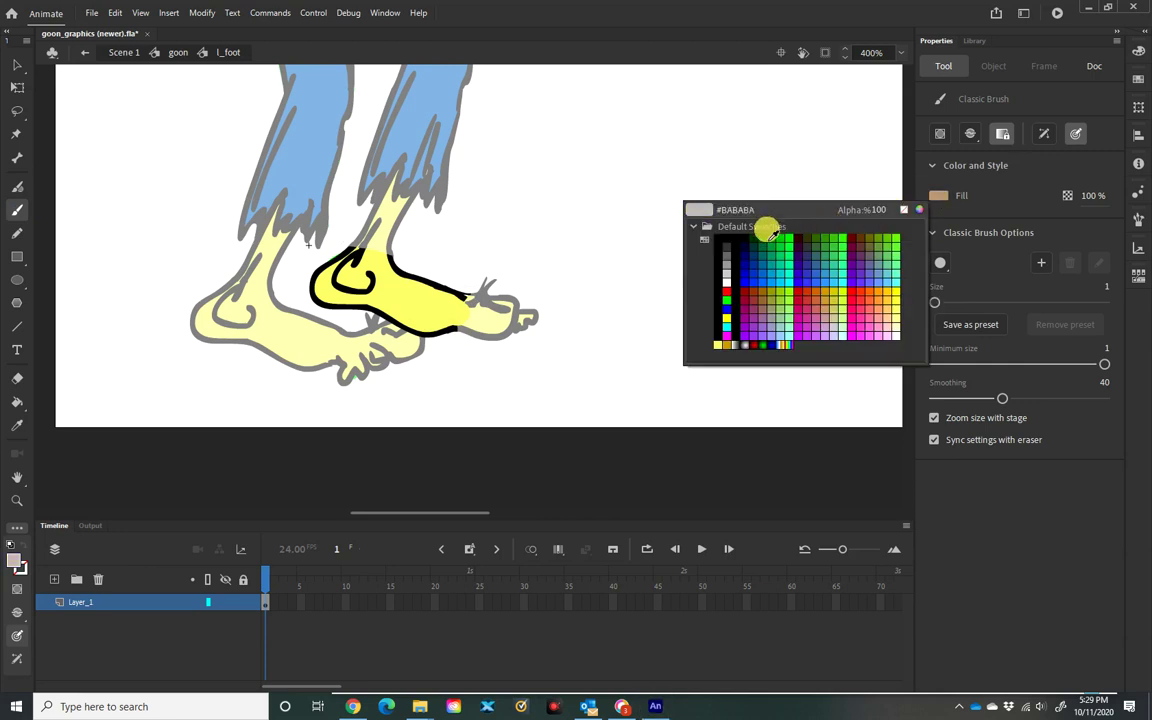
left_click(731, 238)
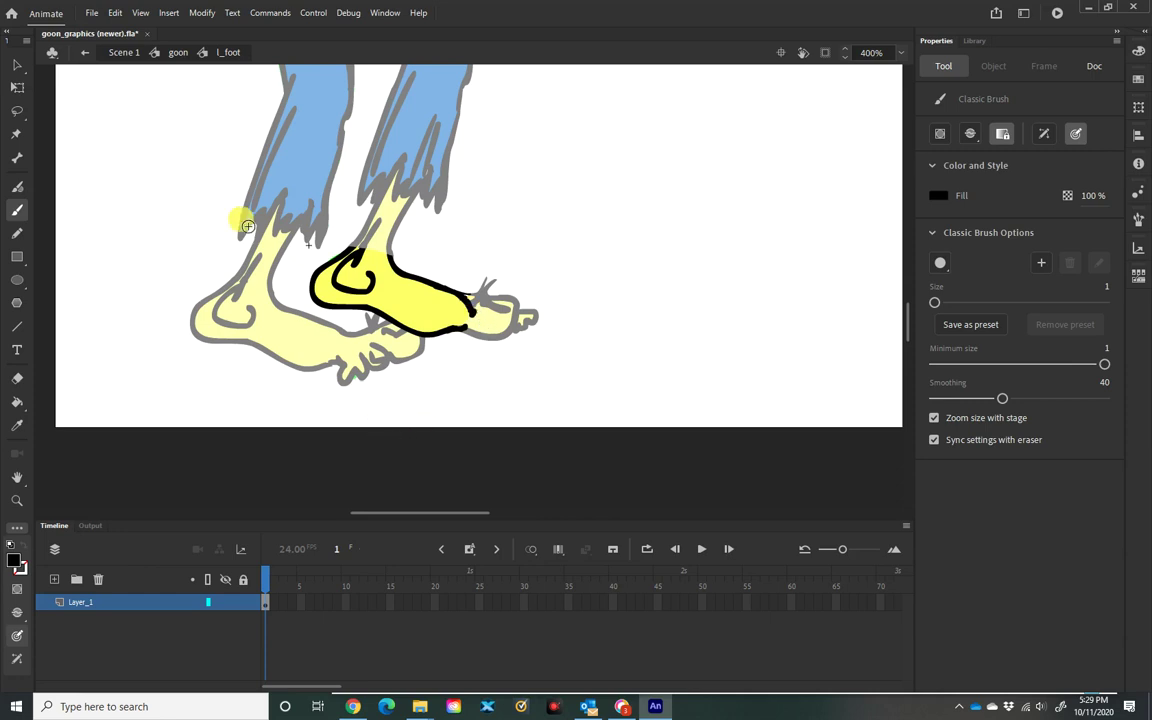
double_click(575, 308)
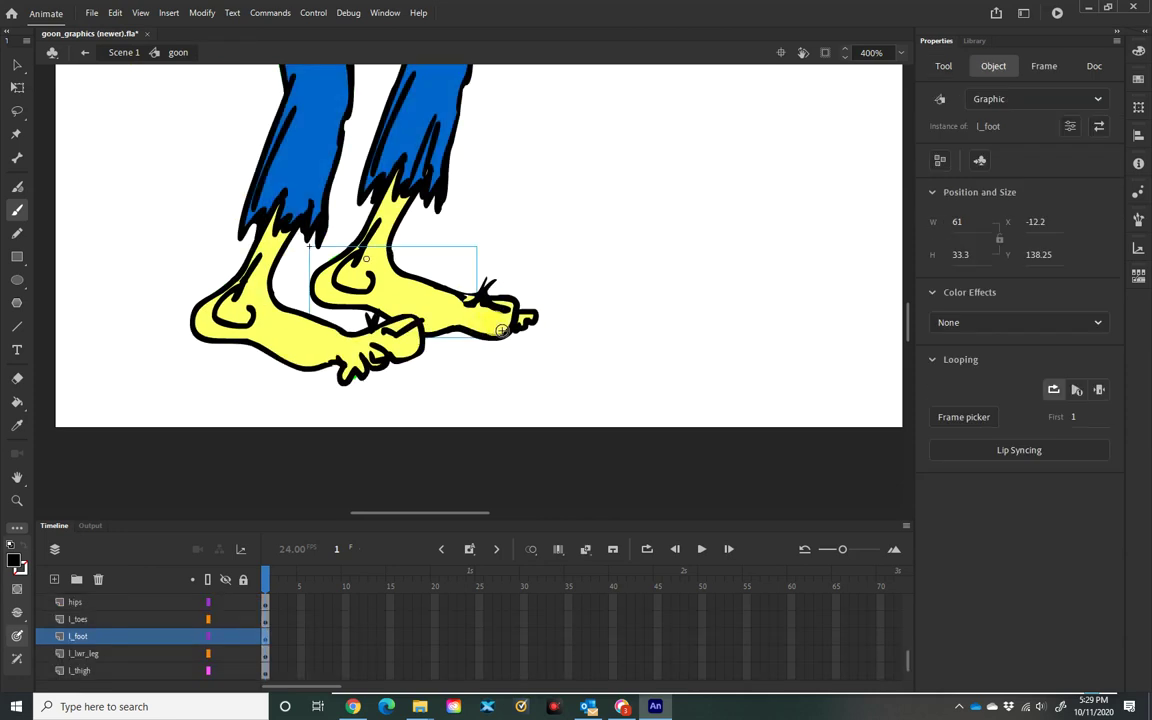
Move the left toes' transformation point to the joint with the foot, and rotate the toes slightly downward around it using Free Transform.
left_click(455, 292)
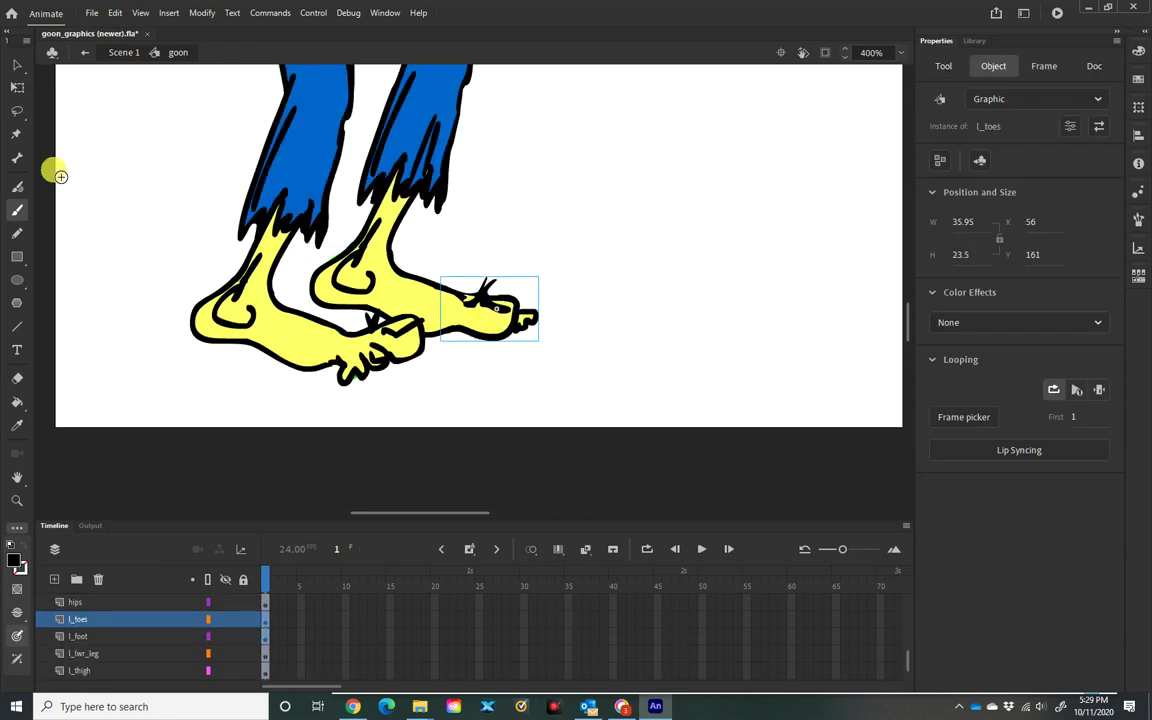
left_click(17, 87)
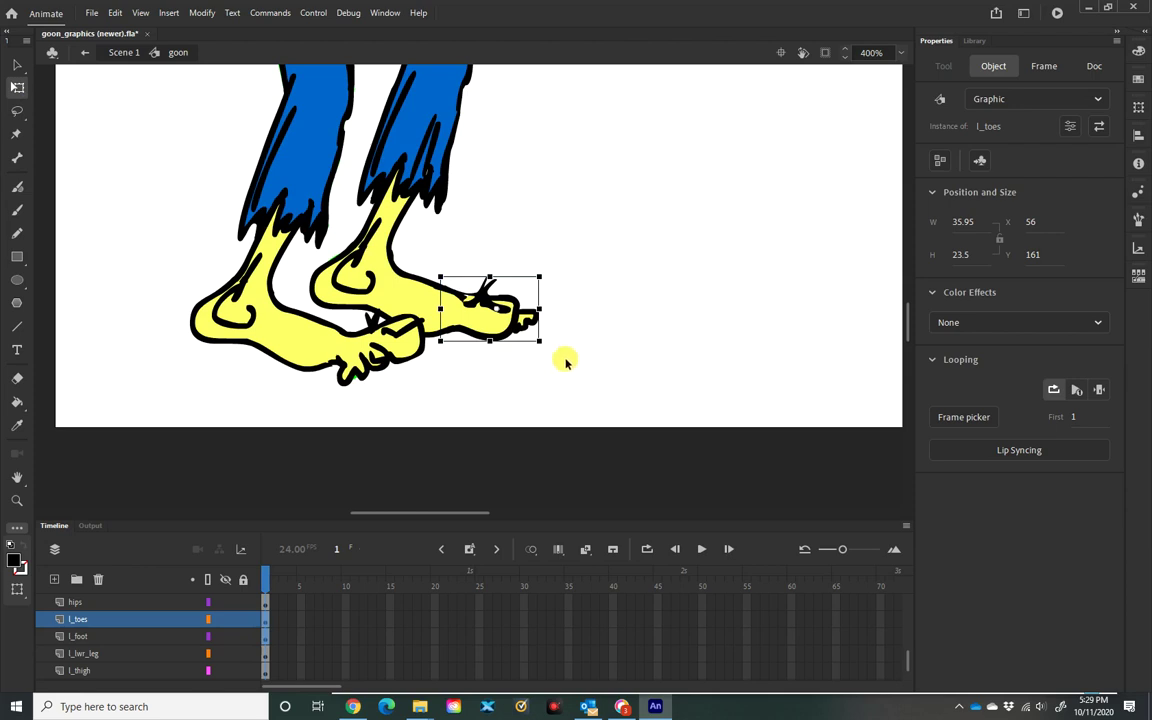
mouse_move(542, 342)
left_mouse_down()
mouse_move(559, 348)
mouse_move(546, 356)
left_mouse_up()
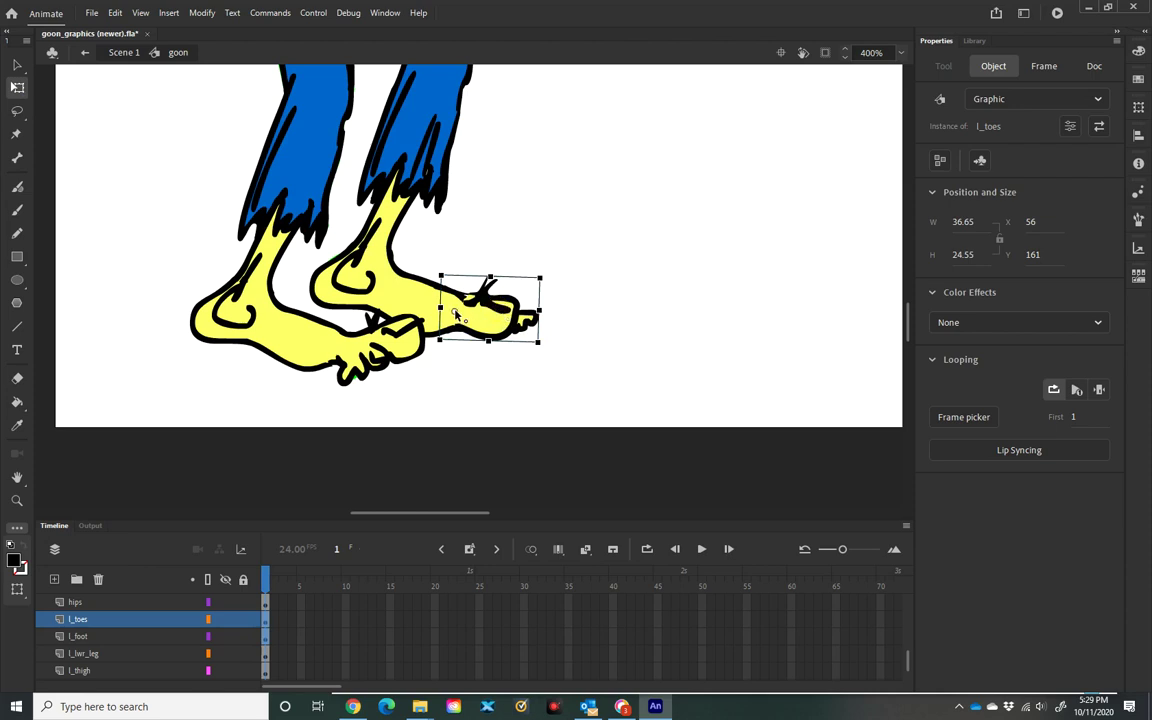
mouse_move(541, 345)
left_mouse_down()
mouse_move(563, 344)
mouse_move(565, 330)
mouse_move(549, 350)
mouse_move(560, 324)
mouse_move(537, 353)
left_mouse_up()
double_click(539, 355)
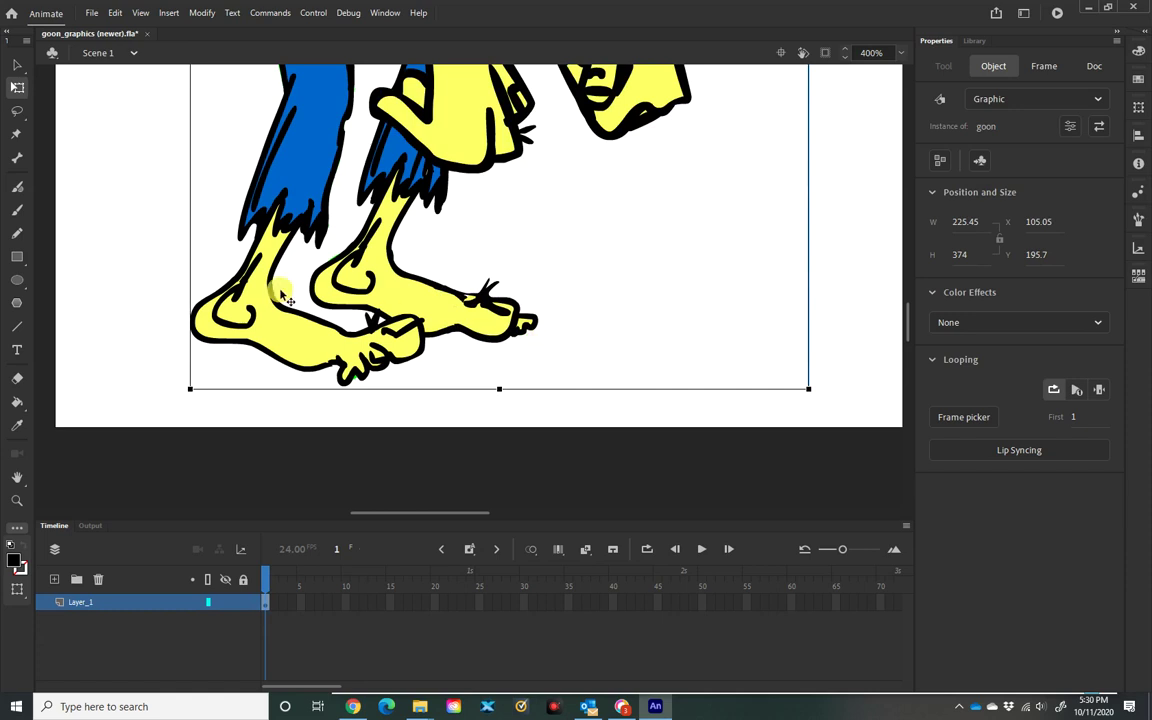
Reopen the goon symbol from the main scene and nudge the left toes slightly upward against the foot.
left_click(17, 64)
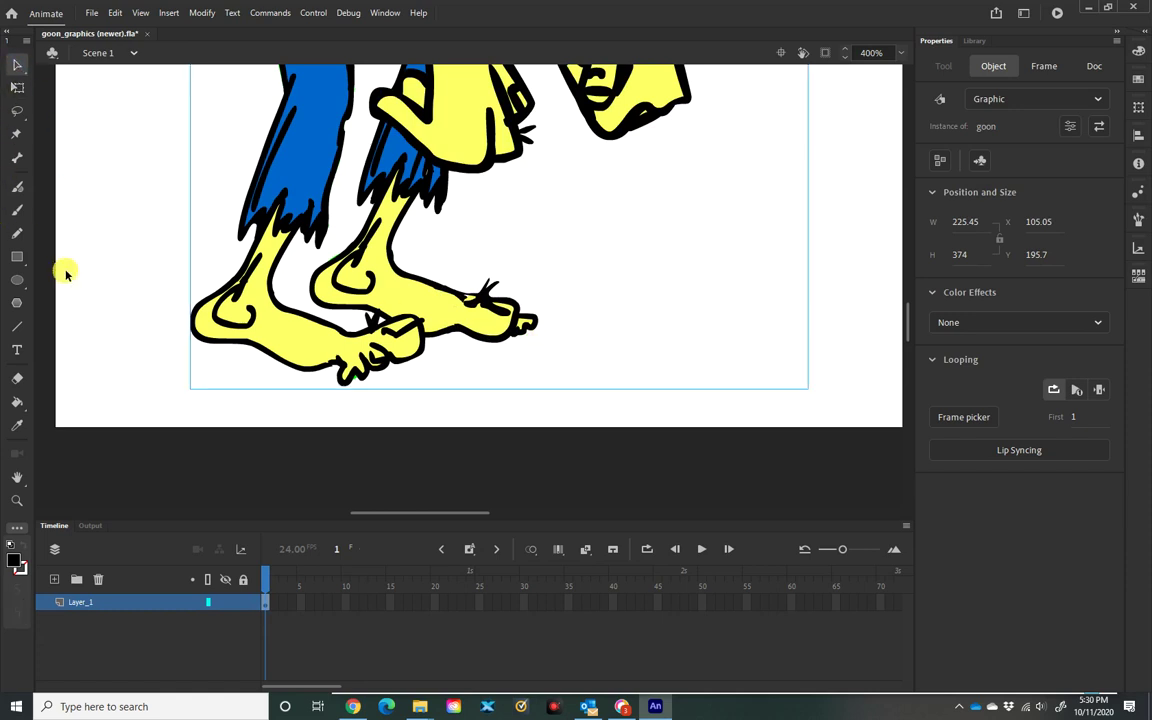
left_click(92, 287)
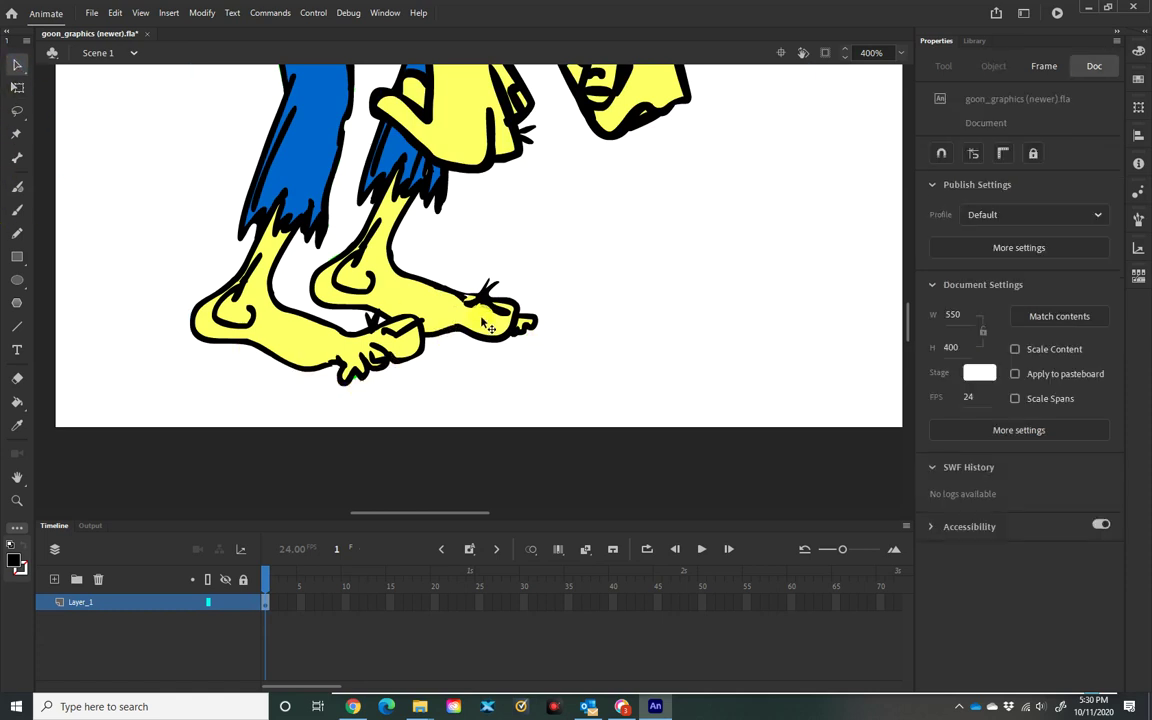
left_click(455, 295)
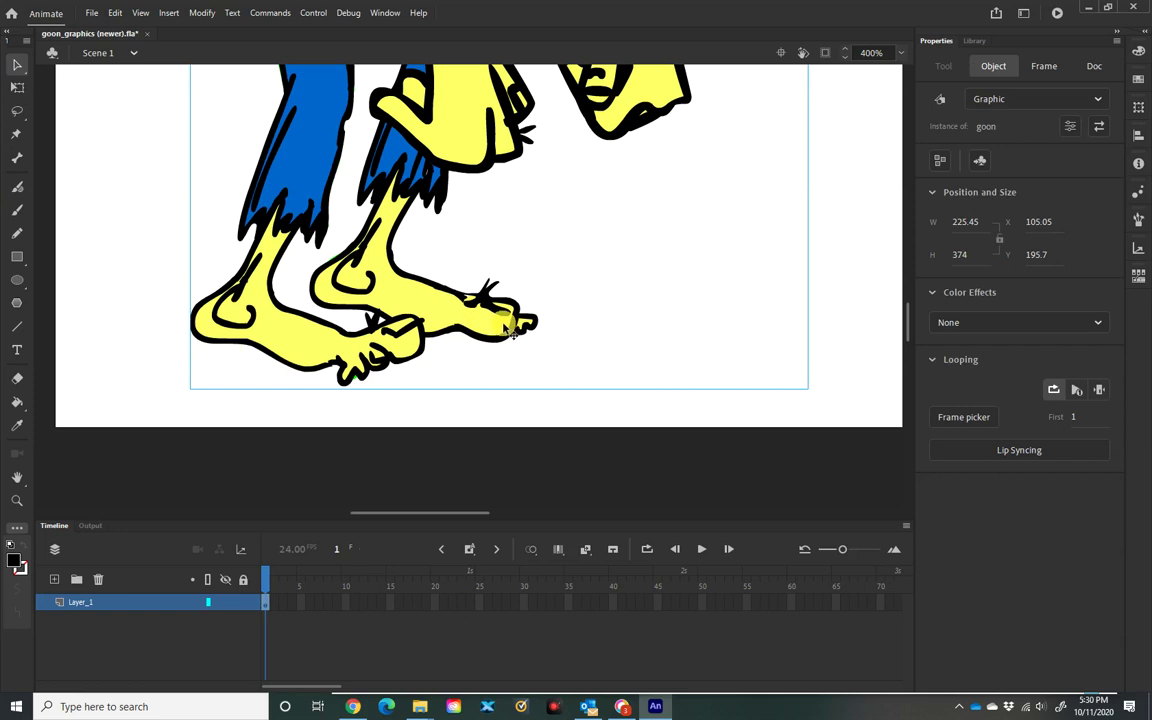
double_click(497, 328)
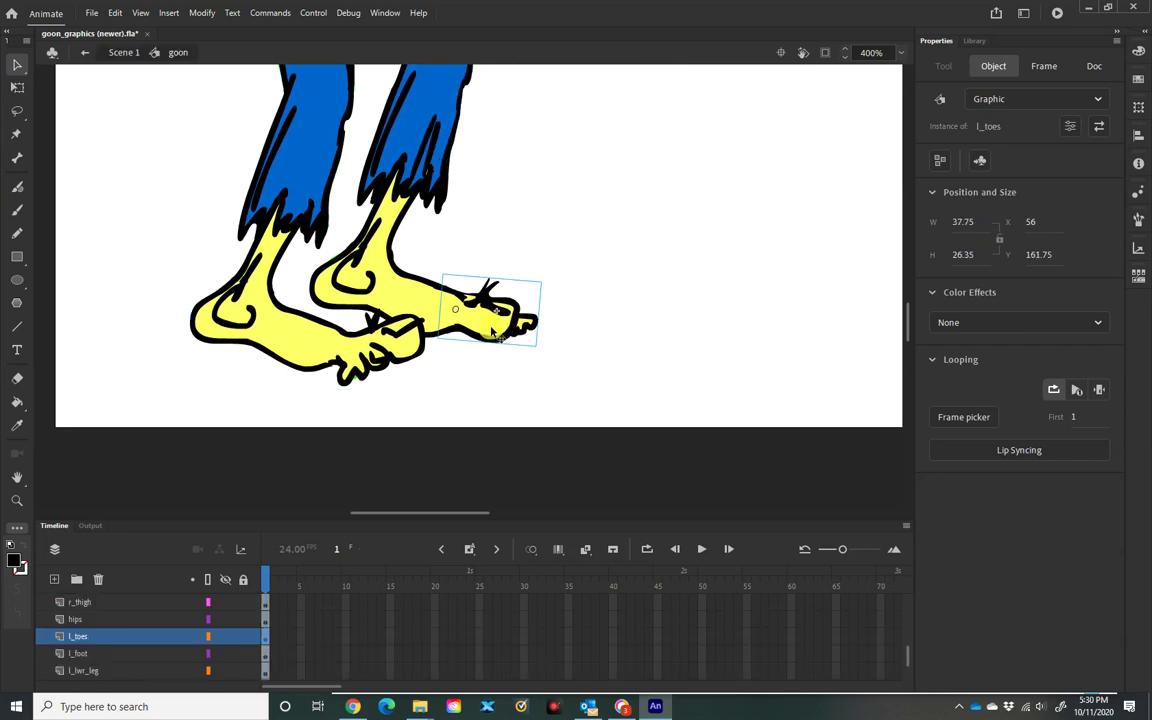
left_click_drag(491, 327, 490, 326)
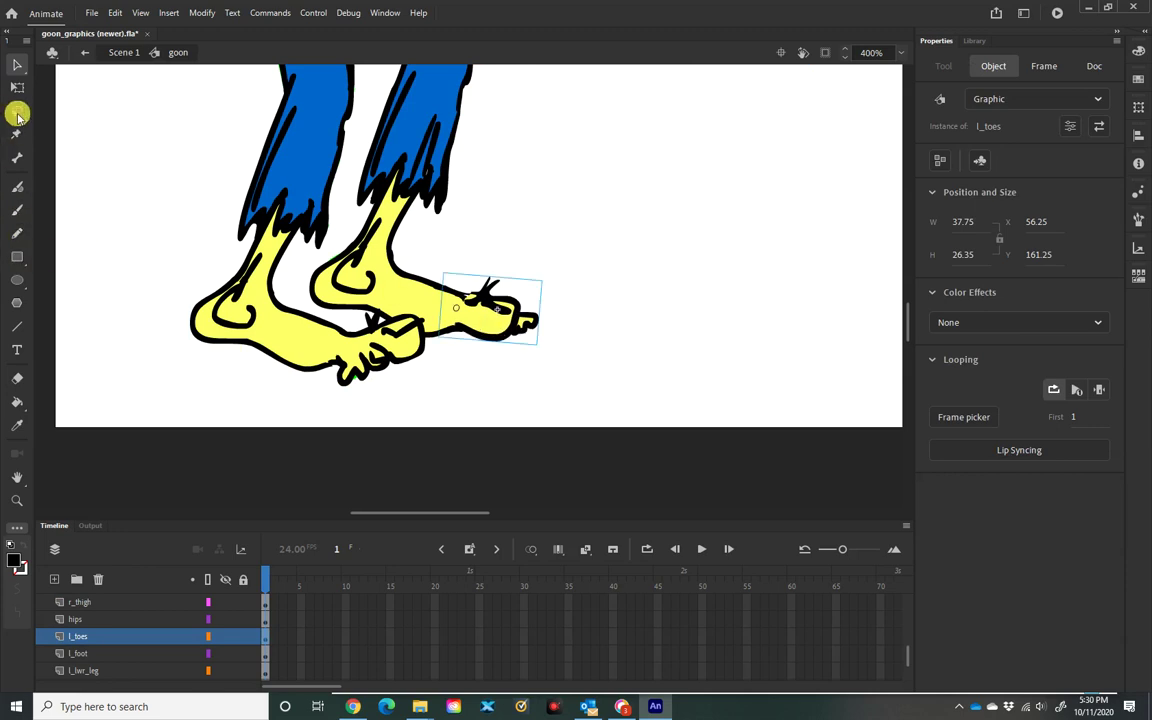
Refine the left toes' transformation point at the foot joint, rotate the toes back to level using Free Transform, and deselect them.
left_click(16, 157)
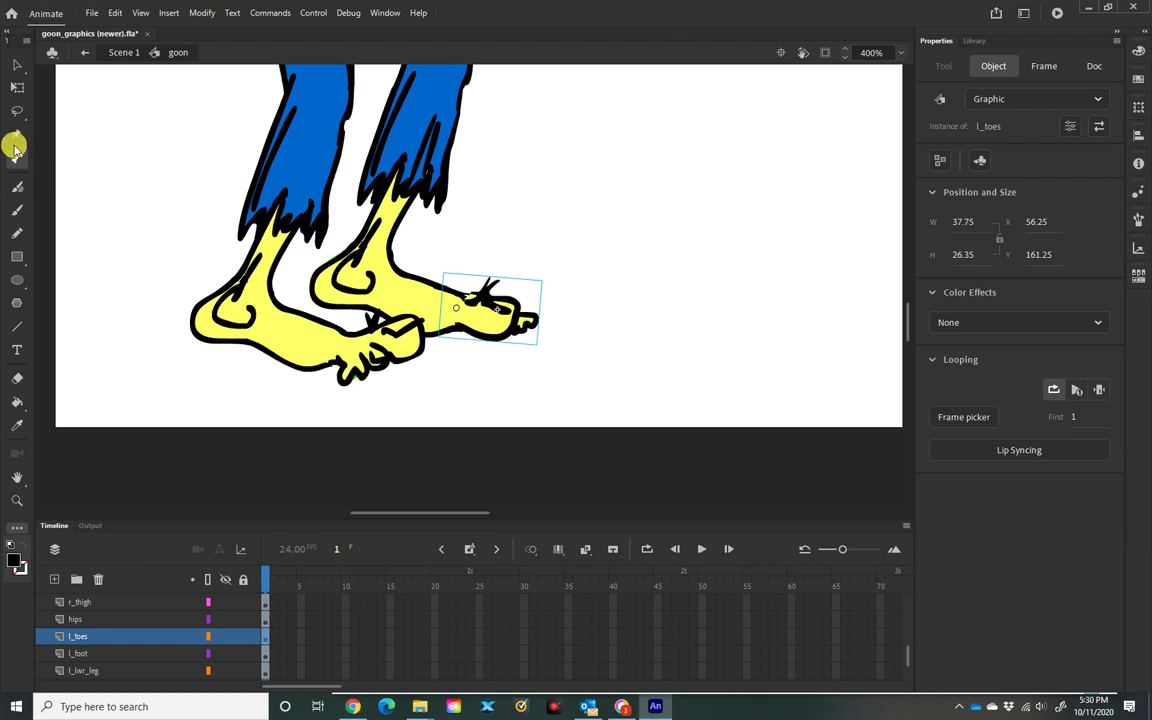
left_click(15, 88)
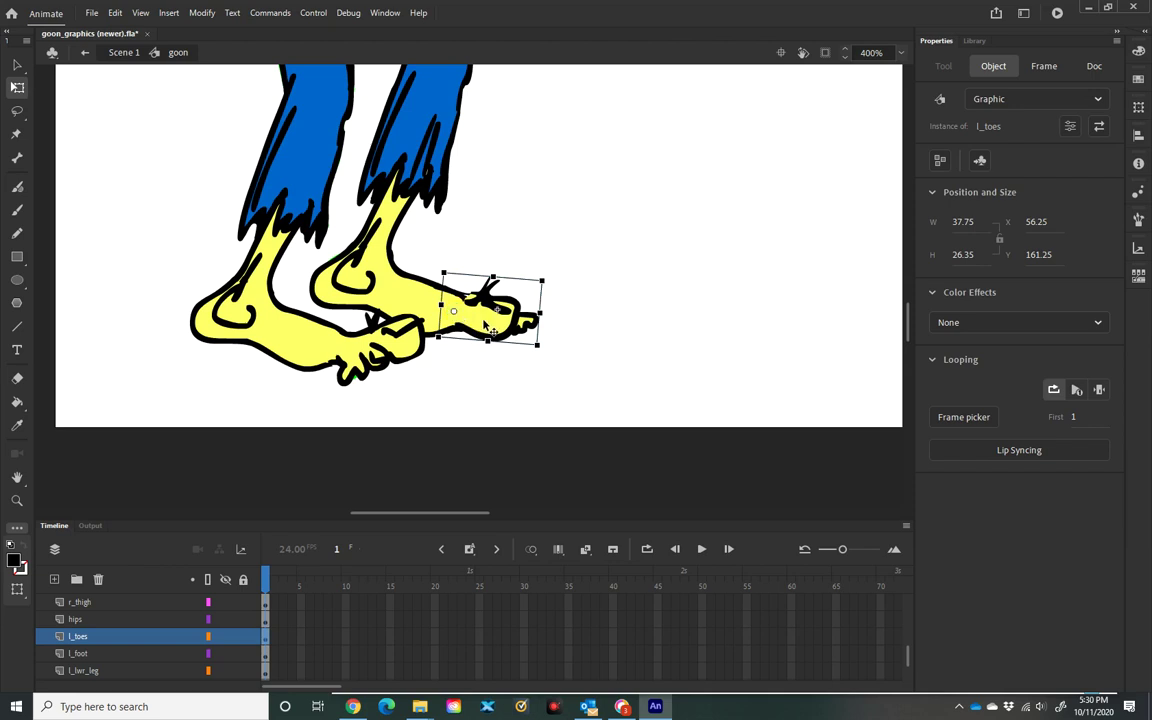
left_click_drag(545, 355, 548, 352)
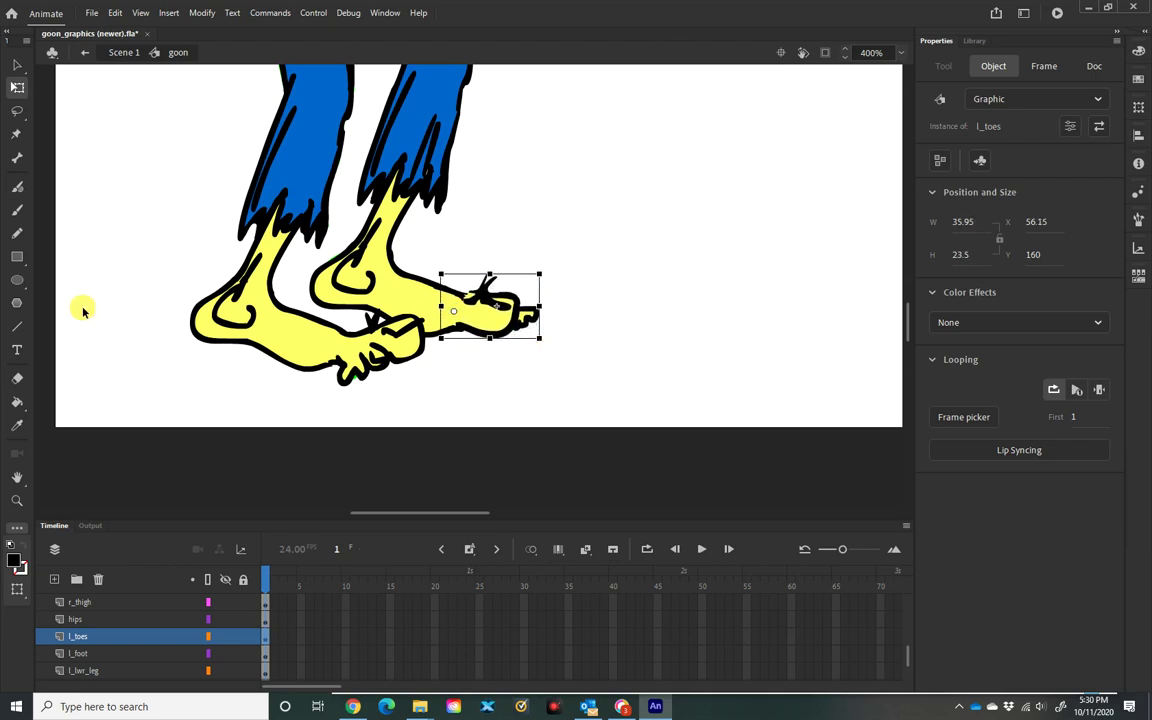
left_click(18, 66)
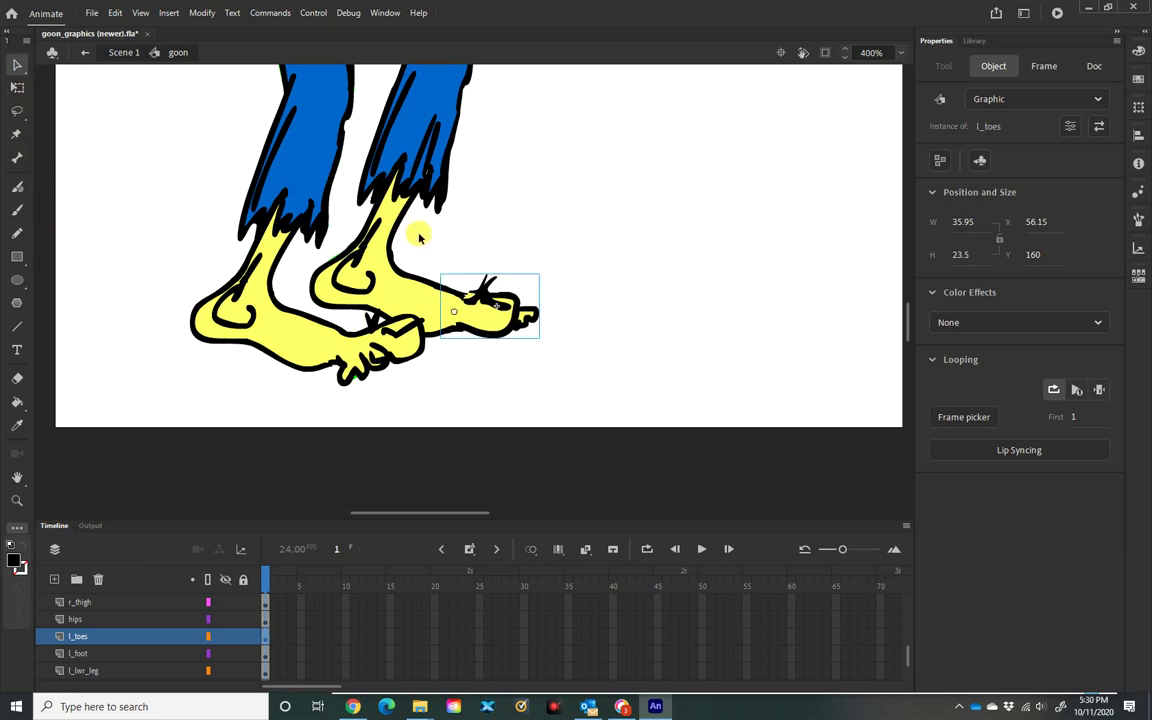
left_click(453, 244)
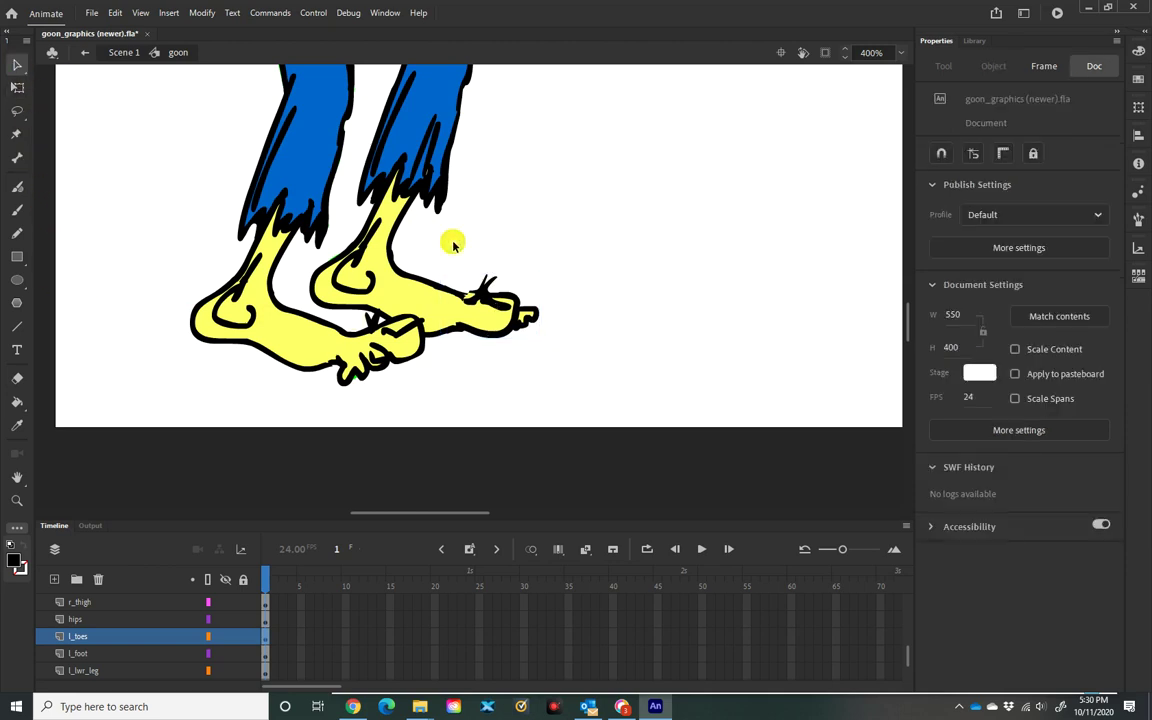